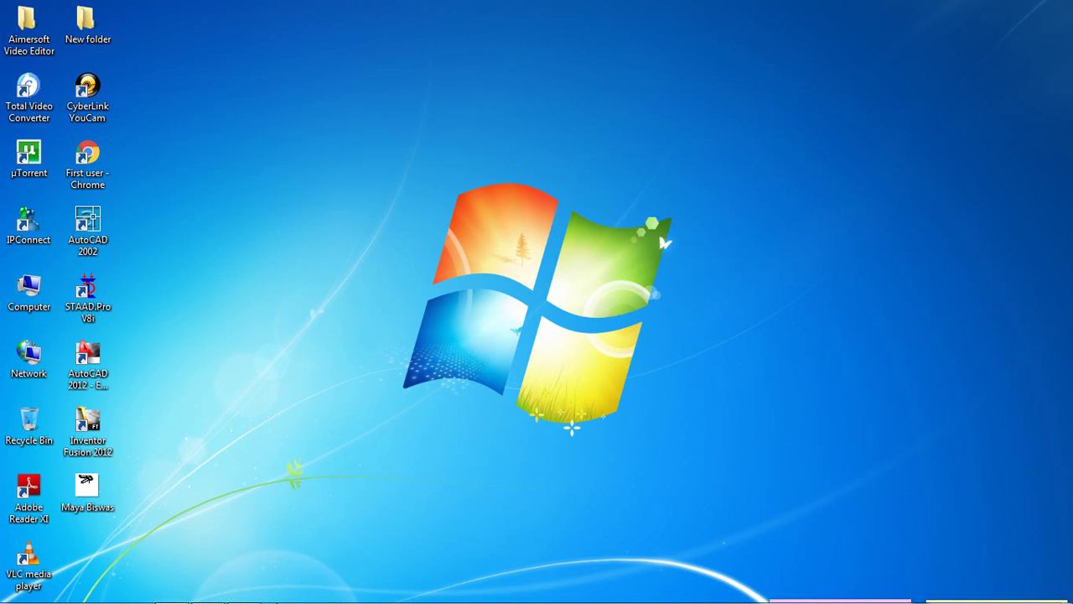
Step: Bring up the fig32a.gif reference truss in Picasa, then select the STAAD.Pro V8i icon
{"action": "left_click", "coordinate": [208, 595]}
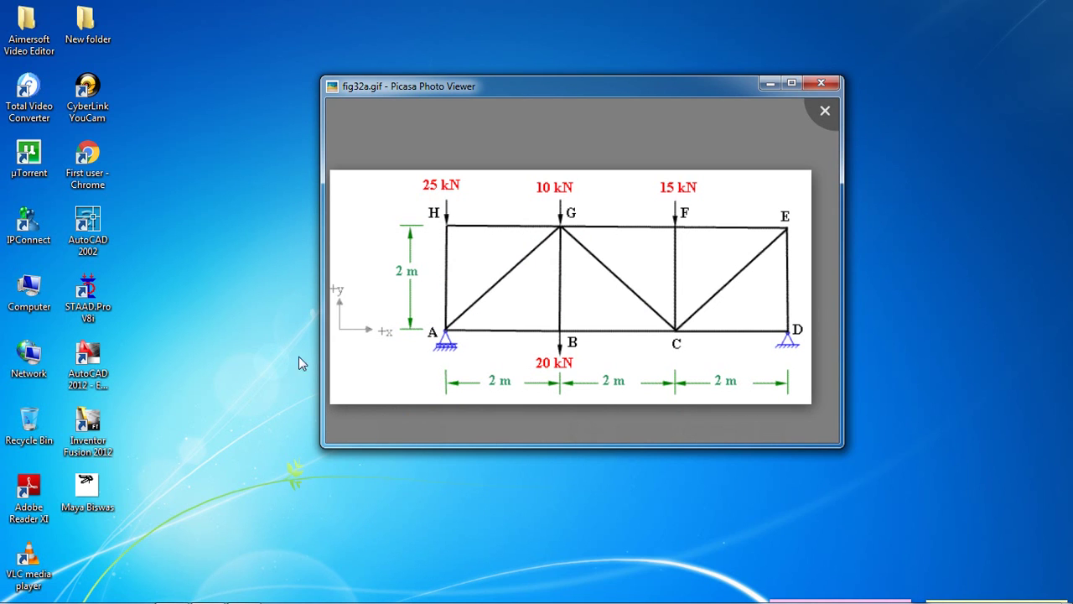
{"action": "left_click", "coordinate": [99, 315]}
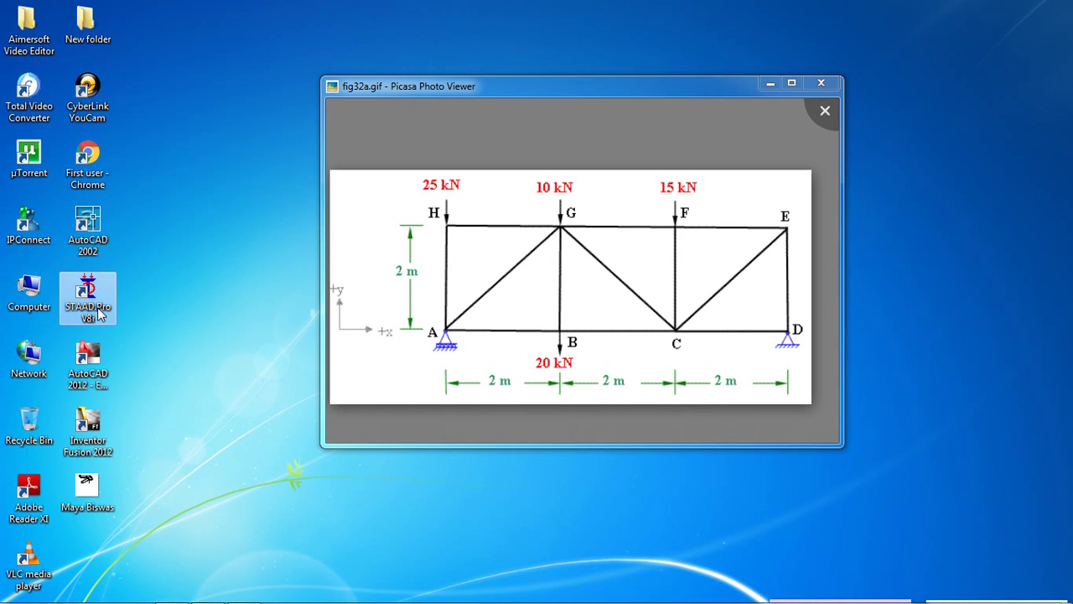
Step: Launch STAAD.Pro V8i and create a new Truss project, Structure1, in metres, overwriting the existing file
{"action": "double_click", "coordinate": [100, 313]}
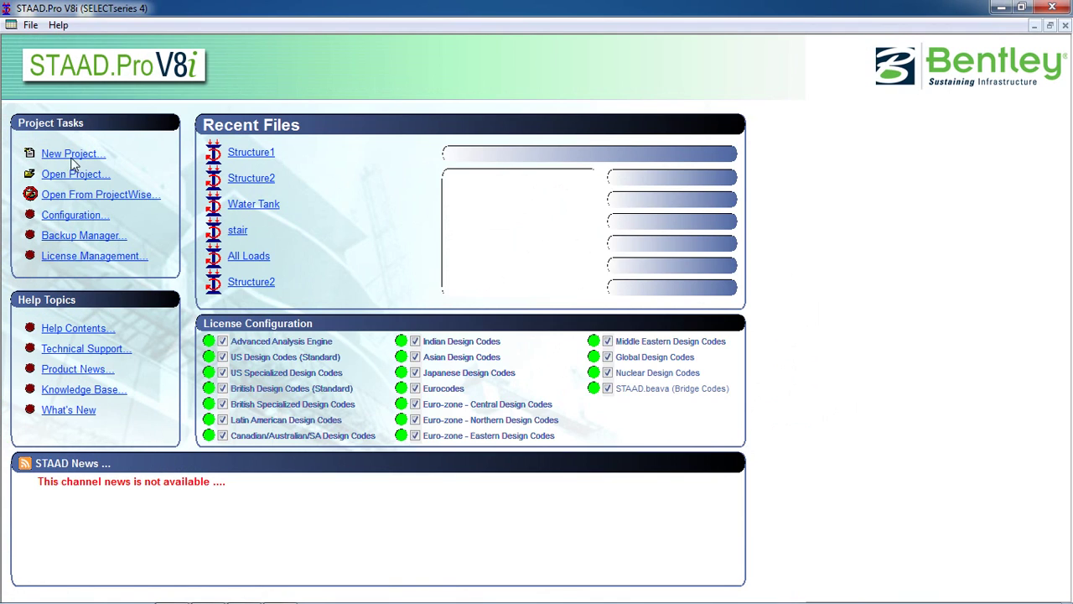
{"action": "left_click", "coordinate": [70, 156]}
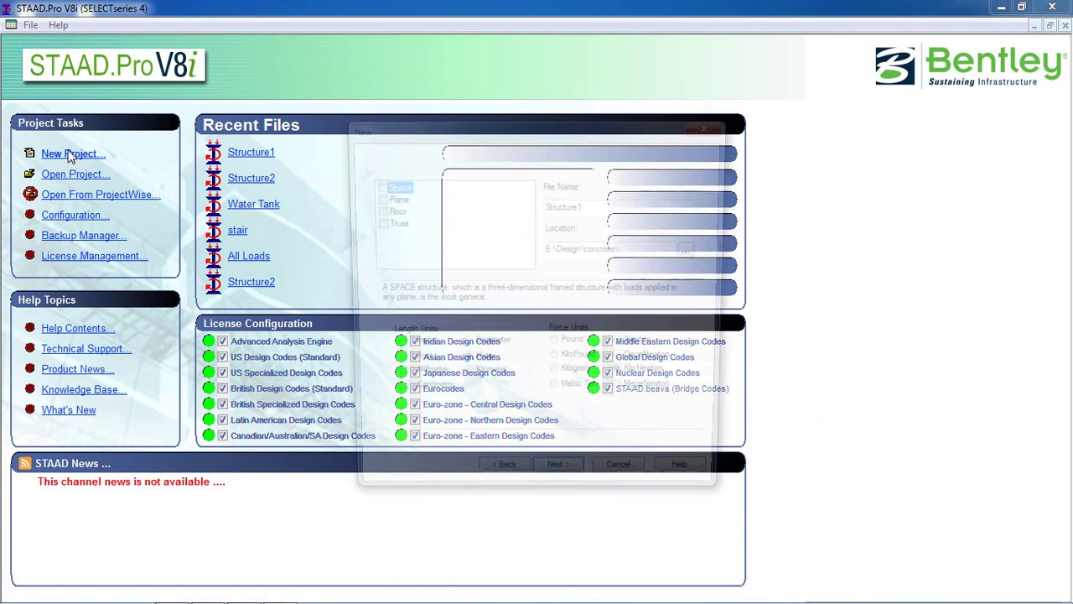
{"action": "left_click", "coordinate": [377, 223]}
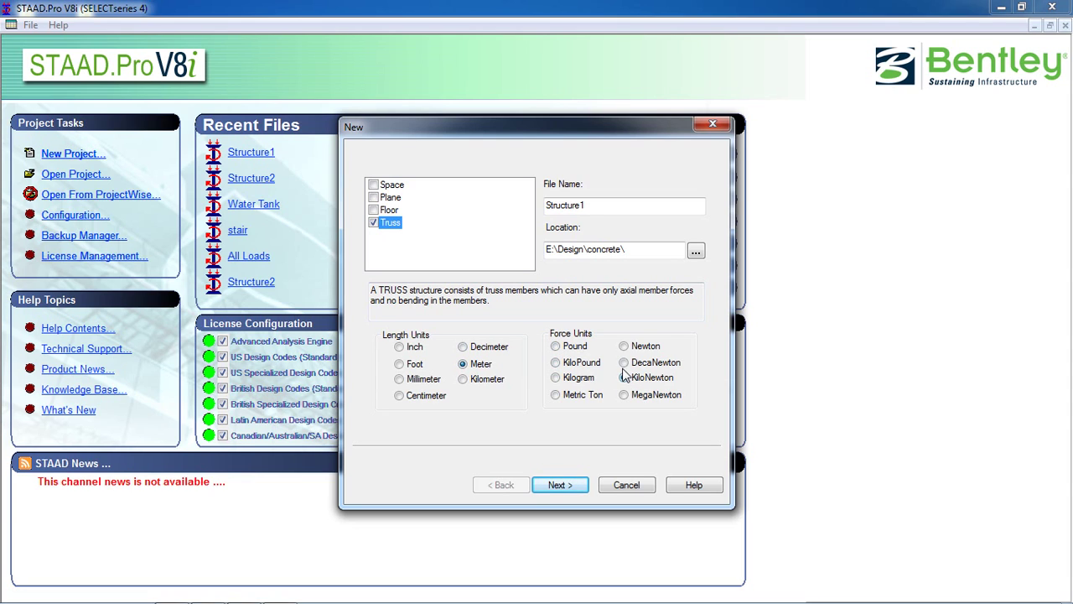
{"action": "left_click", "coordinate": [587, 493]}
{"action": "left_click", "coordinate": [538, 352]}
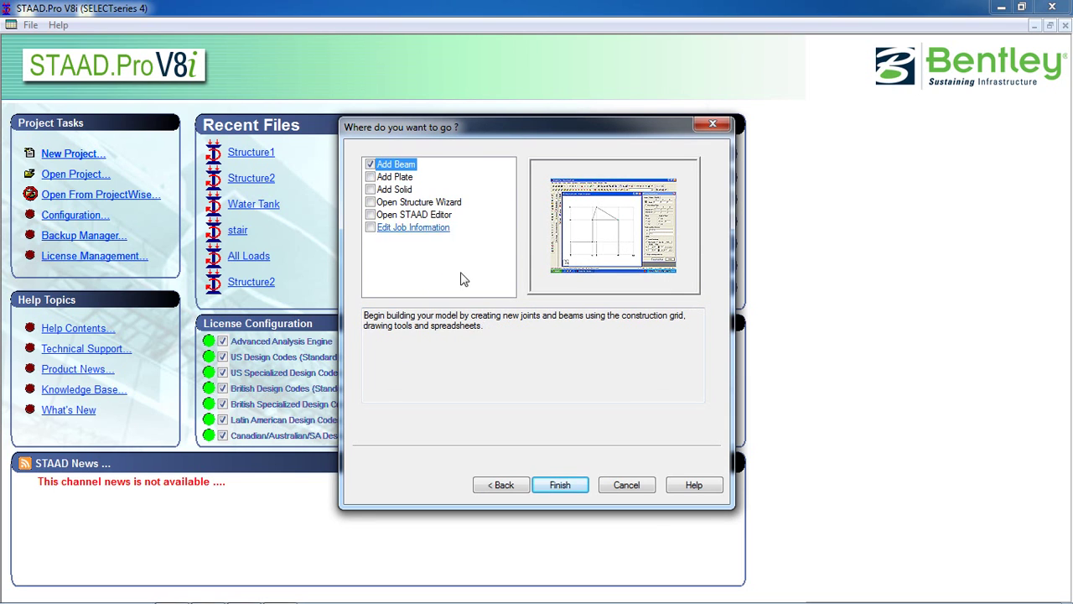
{"action": "left_click", "coordinate": [559, 485]}
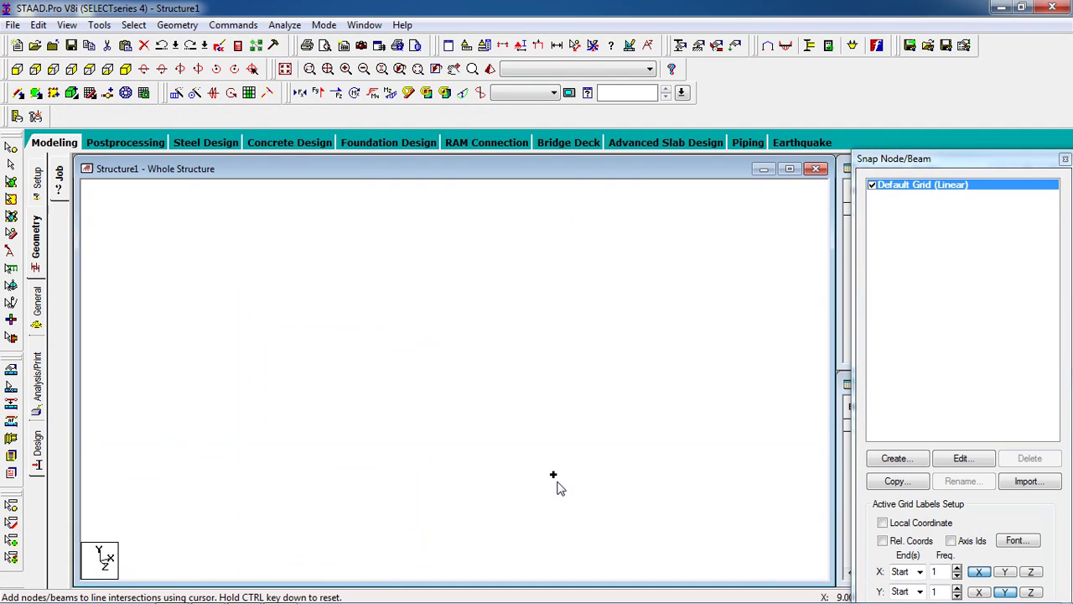
Step: Show the grid in front X-Y elevation and compare it with the fig32a.gif figure
{"action": "left_click", "coordinate": [18, 69]}
{"action": "left_click", "coordinate": [207, 597]}
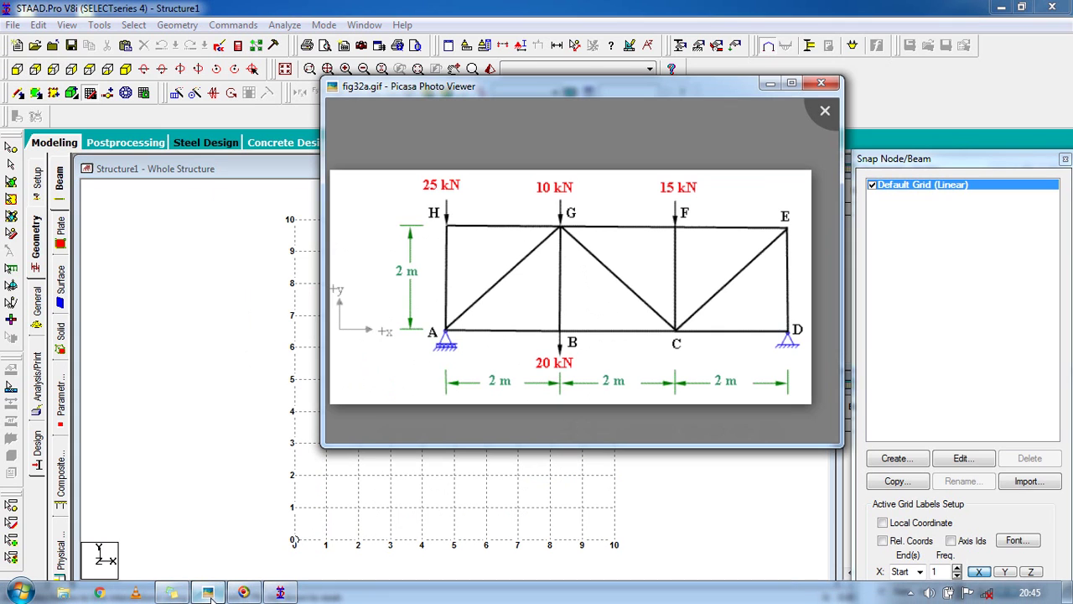
{"action": "scroll", "coordinate": [542, 315], "scroll_direction": "up", "scroll_amount": 3}
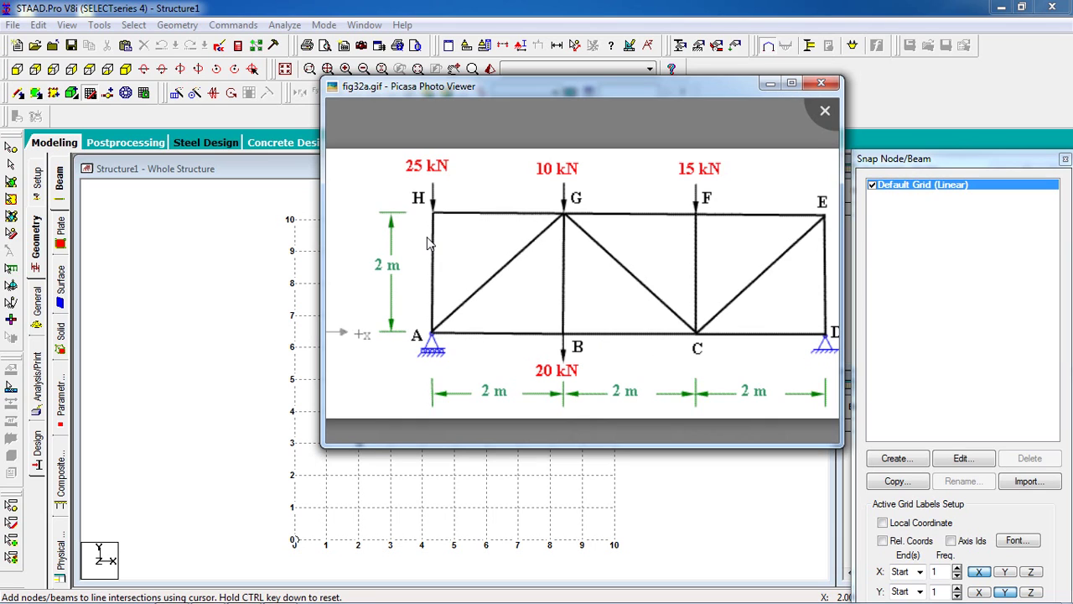
{"action": "left_click", "coordinate": [425, 7]}
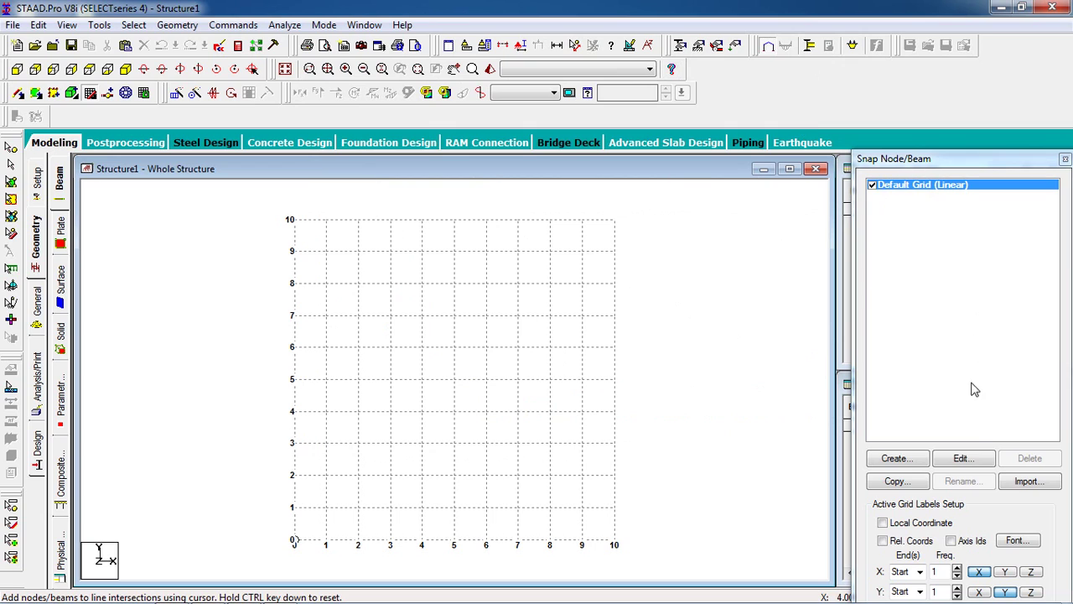
Step: Edit the default linear grid to 2 m spacing in both X and Y
{"action": "left_click", "coordinate": [964, 459]}
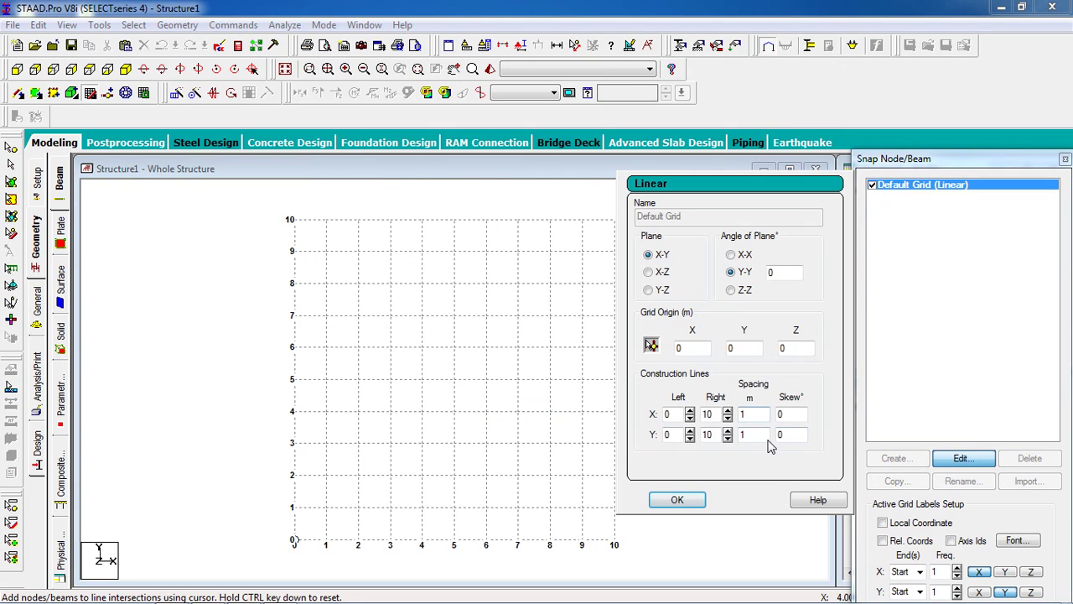
{"action": "double_click", "coordinate": [754, 414]}
{"action": "left_click", "coordinate": [171, 593]}
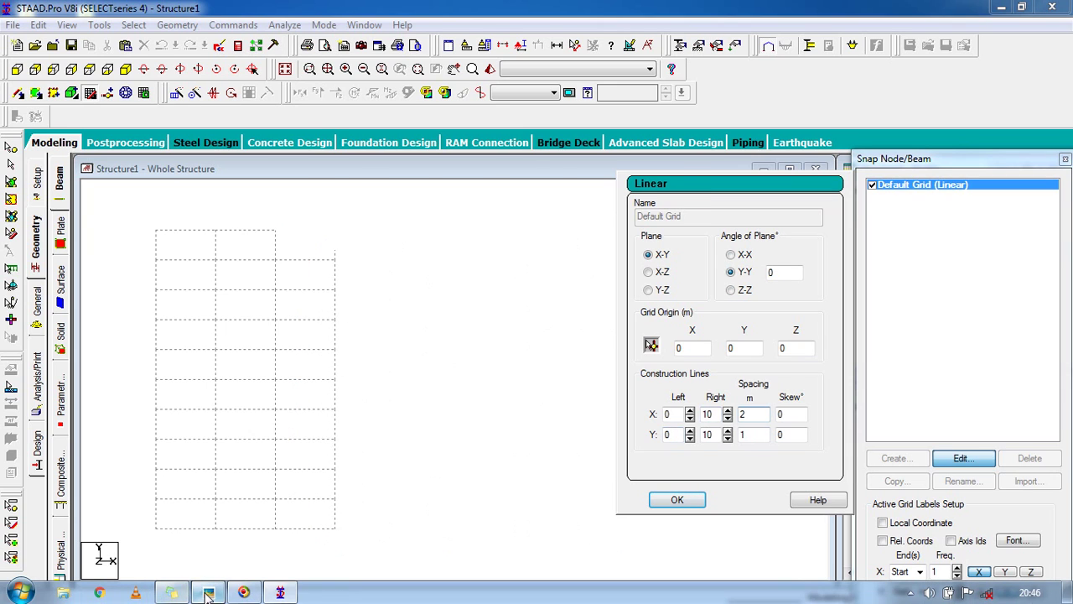
{"action": "left_click", "coordinate": [775, 453]}
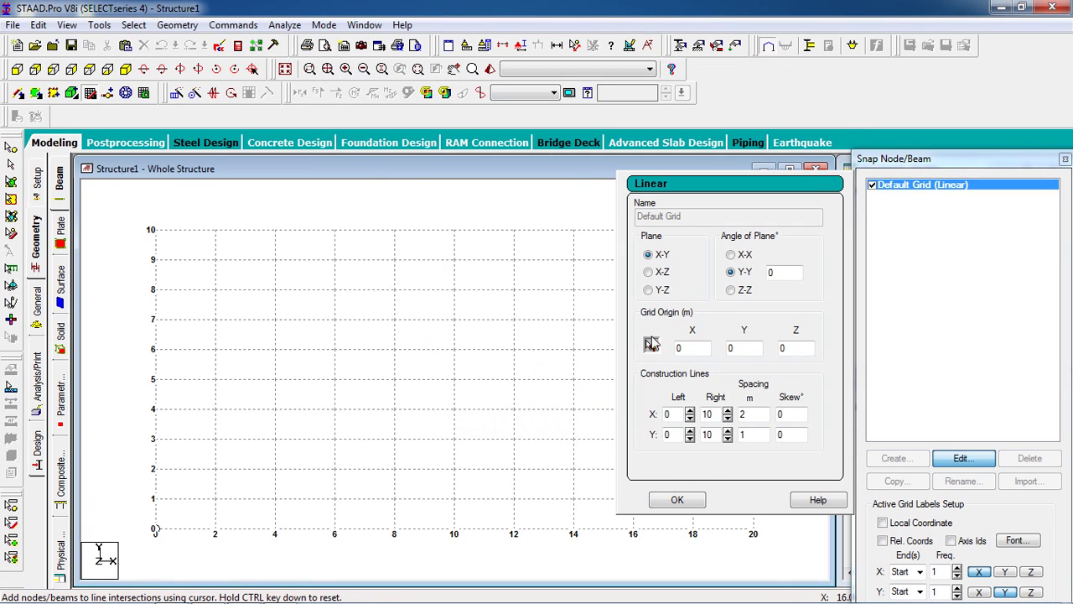
{"action": "double_click", "coordinate": [756, 434]}
{"action": "type", "text": "2"}
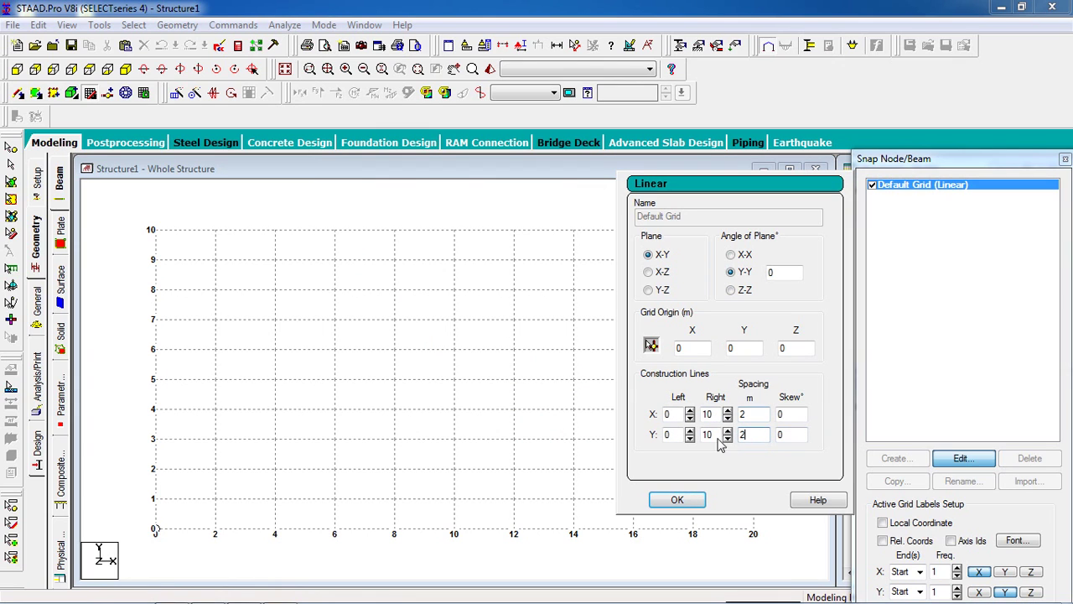
{"action": "left_click", "coordinate": [676, 499]}
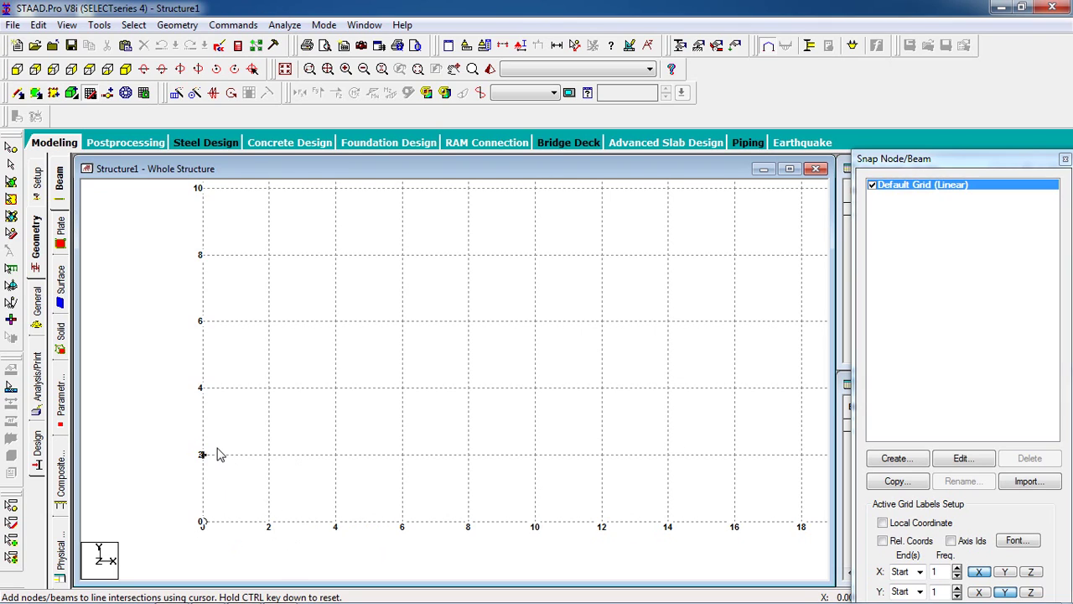
Step: Draw the bottom chord from (0,0) to (6,0) with nodes every 2 m
{"action": "left_click", "coordinate": [201, 523]}
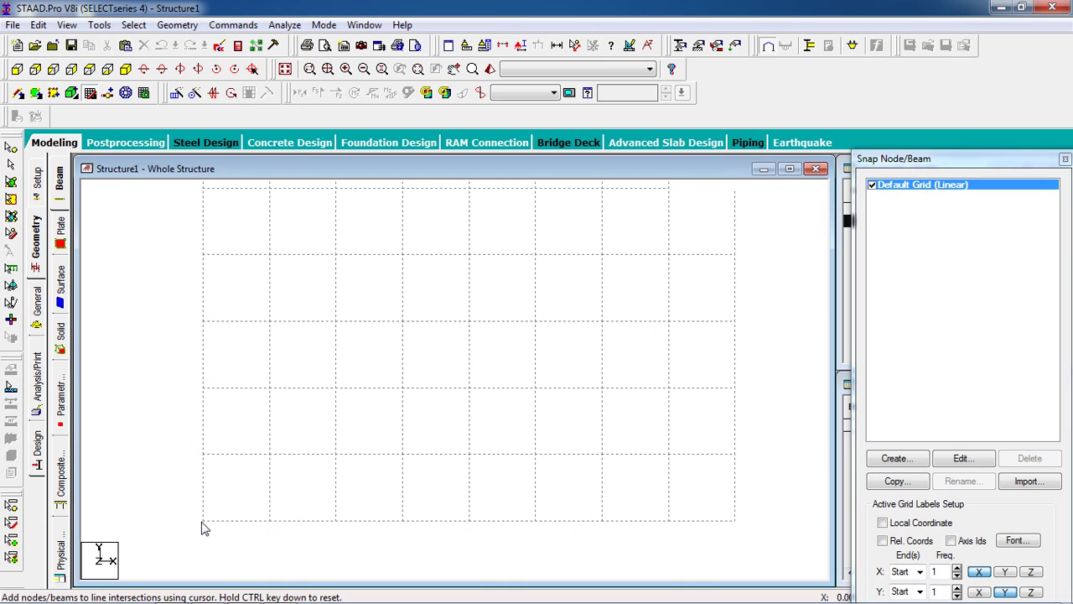
{"action": "left_click", "coordinate": [270, 525]}
{"action": "left_click", "coordinate": [336, 524]}
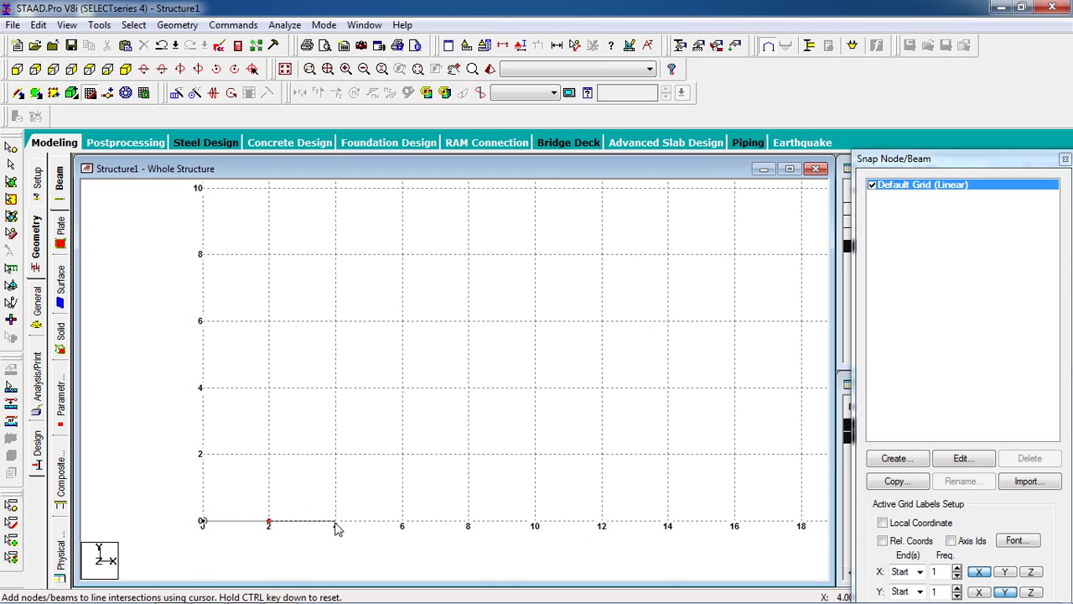
{"action": "left_click", "coordinate": [402, 524]}
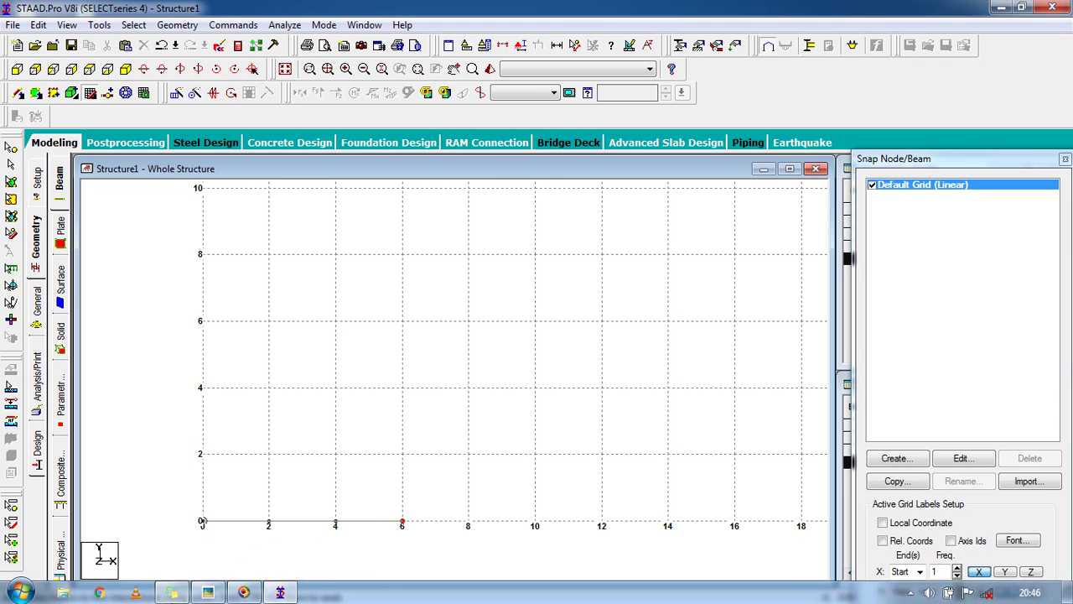
{"action": "left_click", "coordinate": [208, 592]}
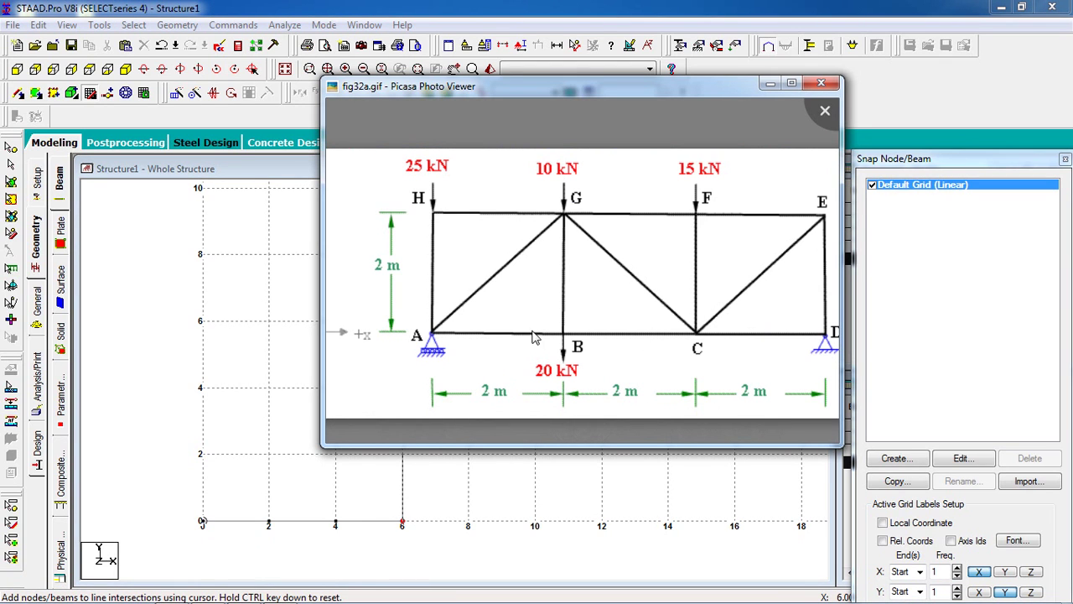
{"action": "left_click", "coordinate": [460, 7]}
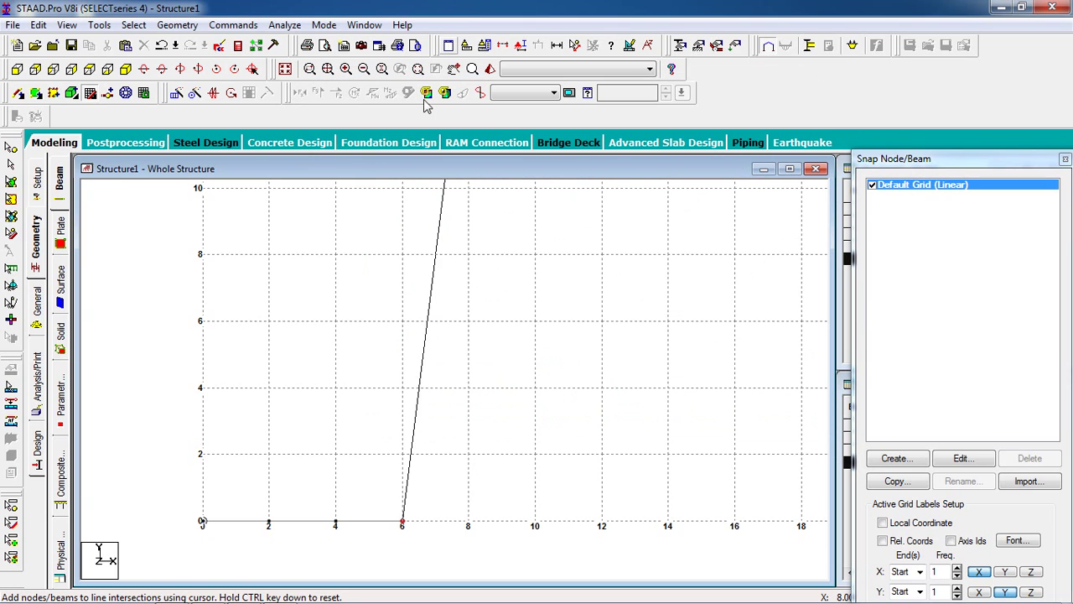
Step: Add the right vertical to (6,2), the top chord back to (0,2), and close down to the origin
{"action": "left_click", "coordinate": [403, 455]}
{"action": "left_click", "coordinate": [201, 522]}
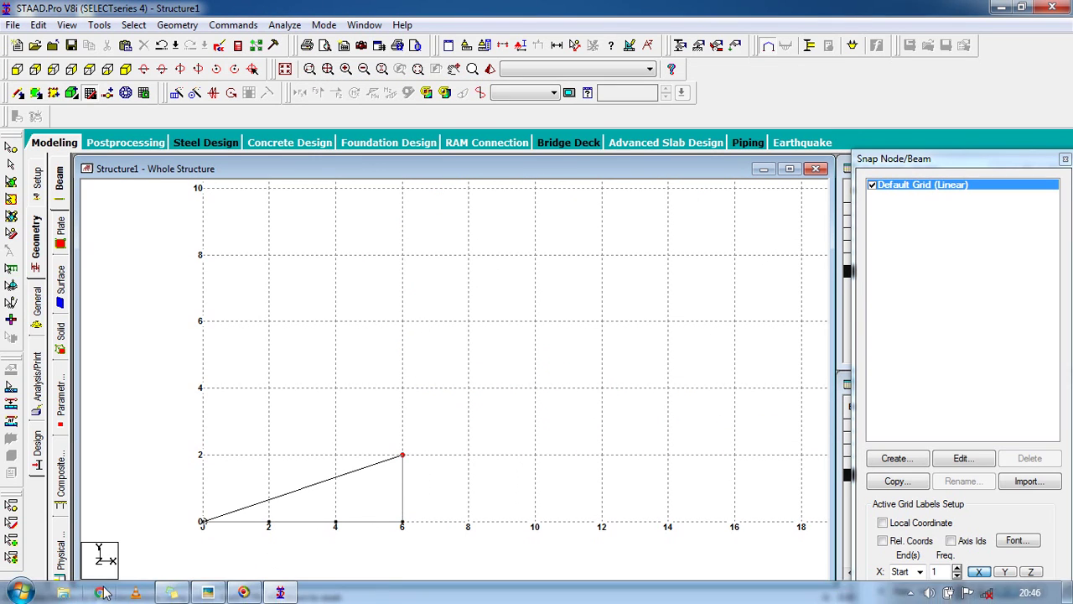
{"action": "left_click", "coordinate": [207, 593]}
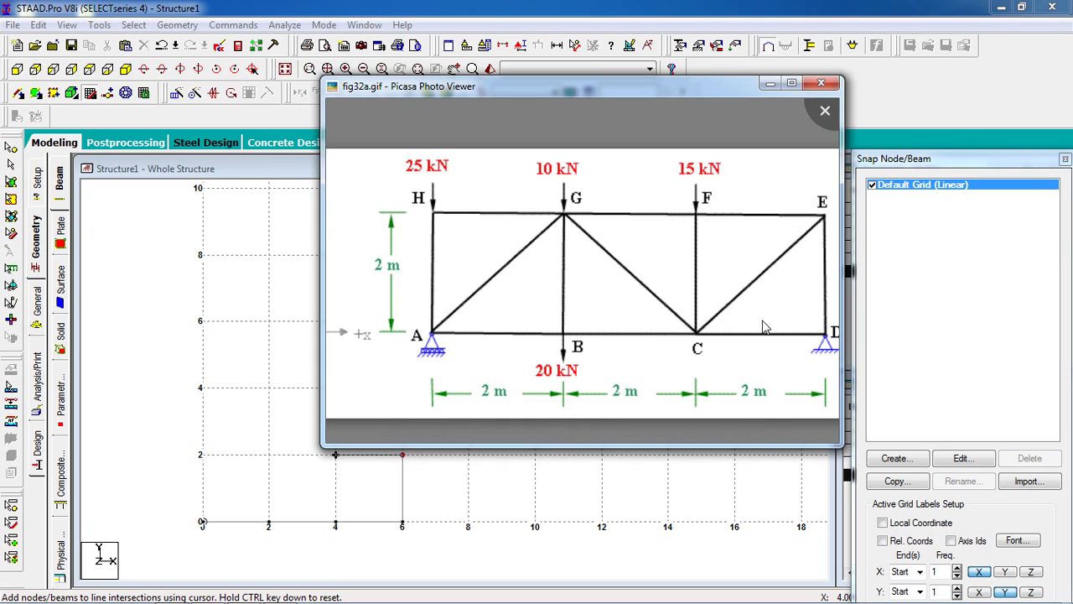
{"action": "left_click", "coordinate": [541, 7]}
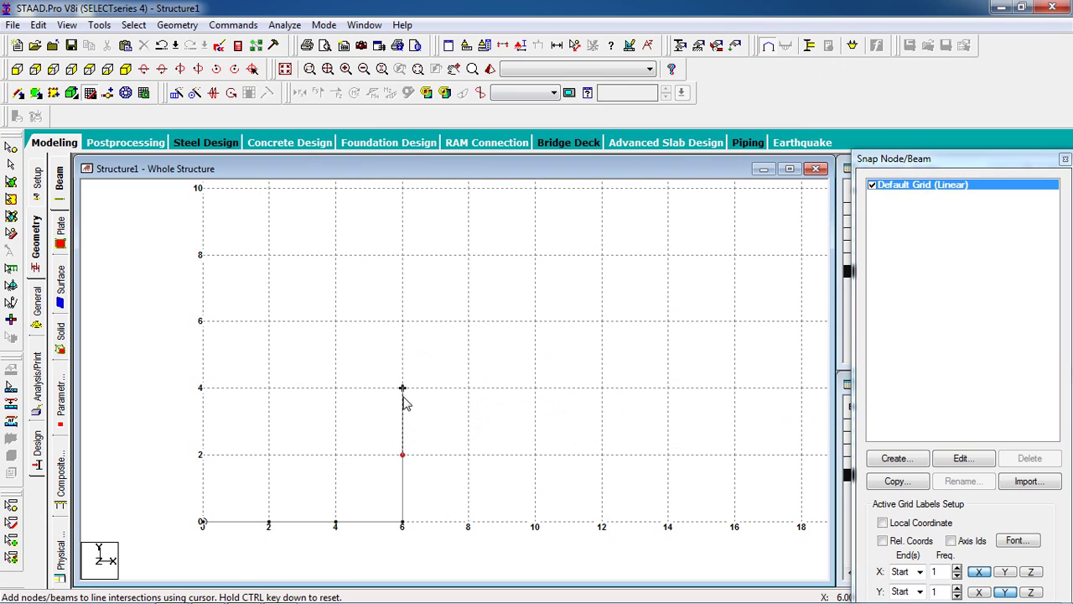
{"action": "left_click", "coordinate": [335, 457]}
{"action": "left_click", "coordinate": [275, 457]}
{"action": "left_click", "coordinate": [204, 460]}
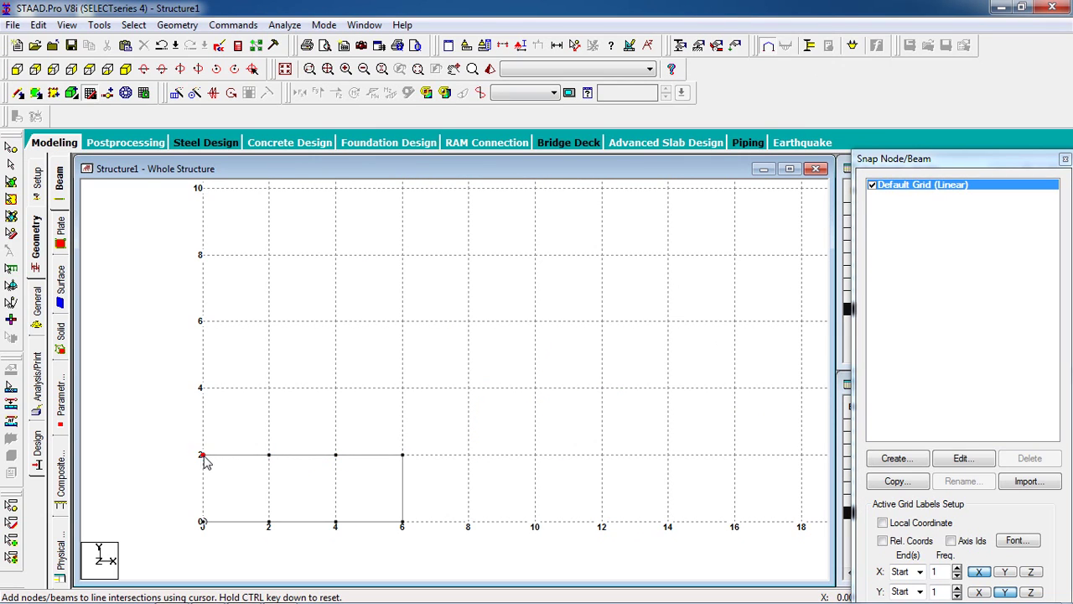
{"action": "left_click", "coordinate": [202, 521]}
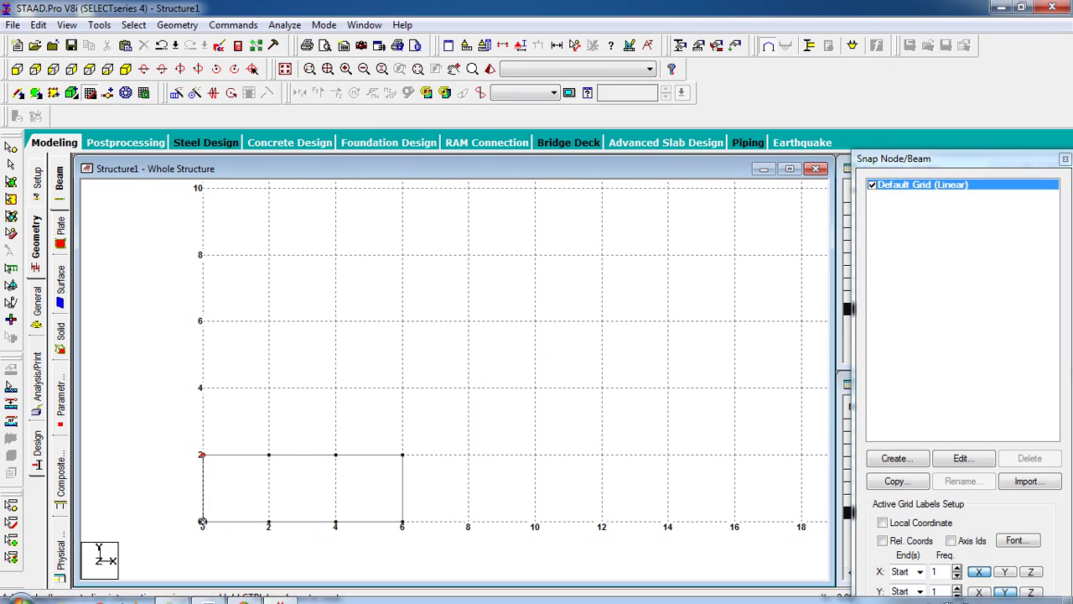
{"action": "left_click", "coordinate": [178, 595]}
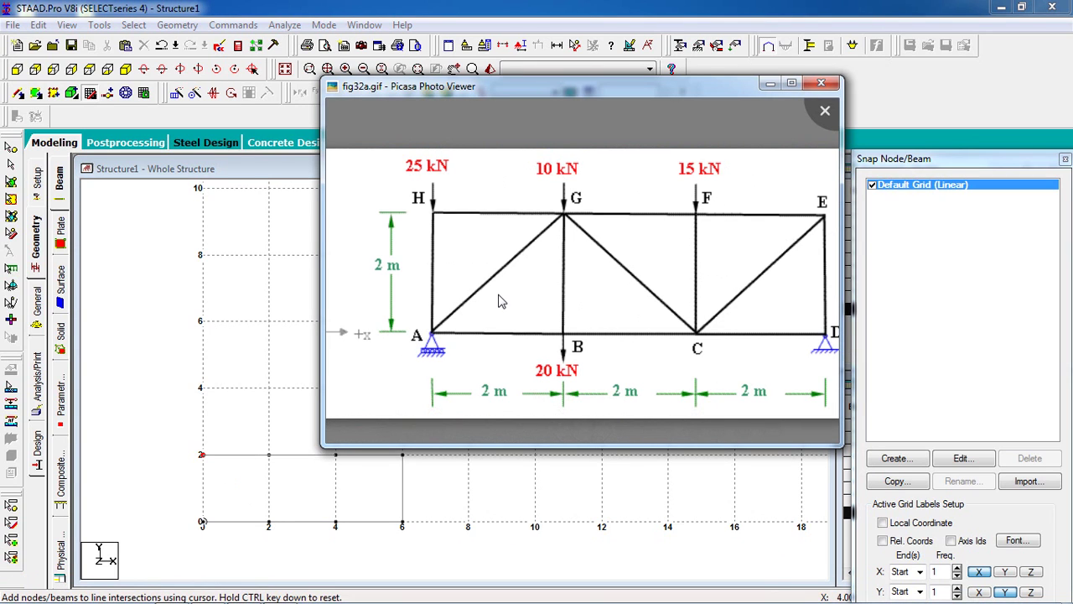
{"action": "left_click", "coordinate": [414, 8]}
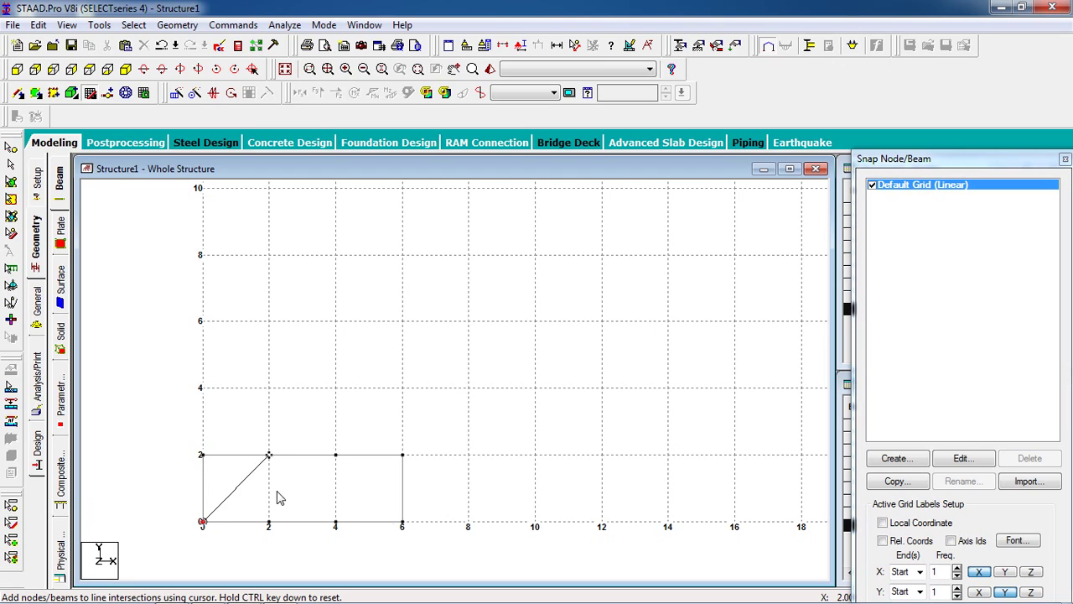
{"action": "left_click", "coordinate": [801, 321]}
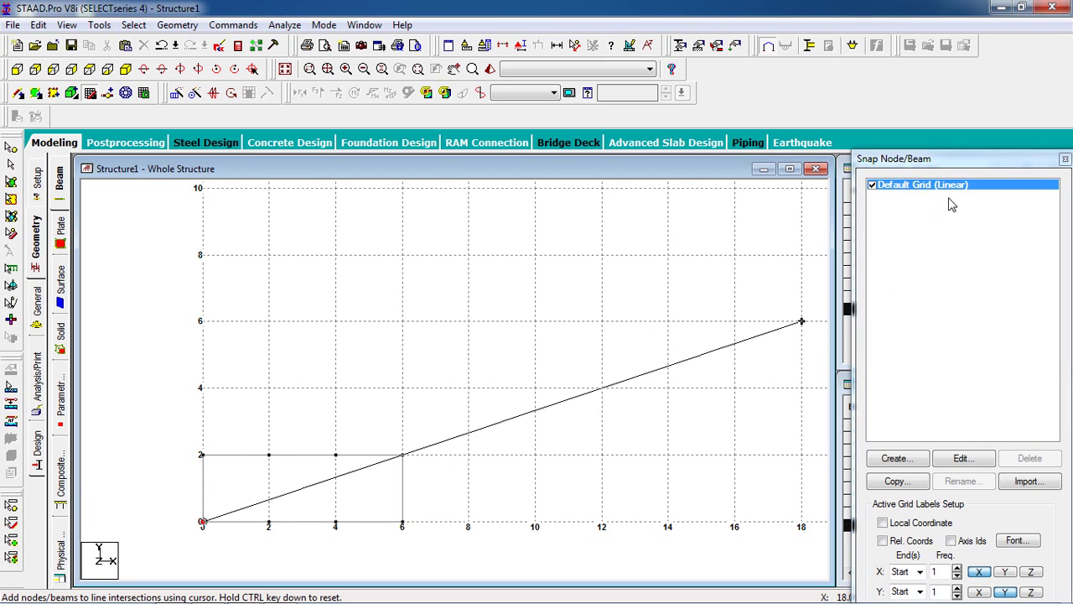
Step: Turn off grid snapping and compare the 8-beam outline against fig32a.gif
{"action": "left_click", "coordinate": [1065, 158]}
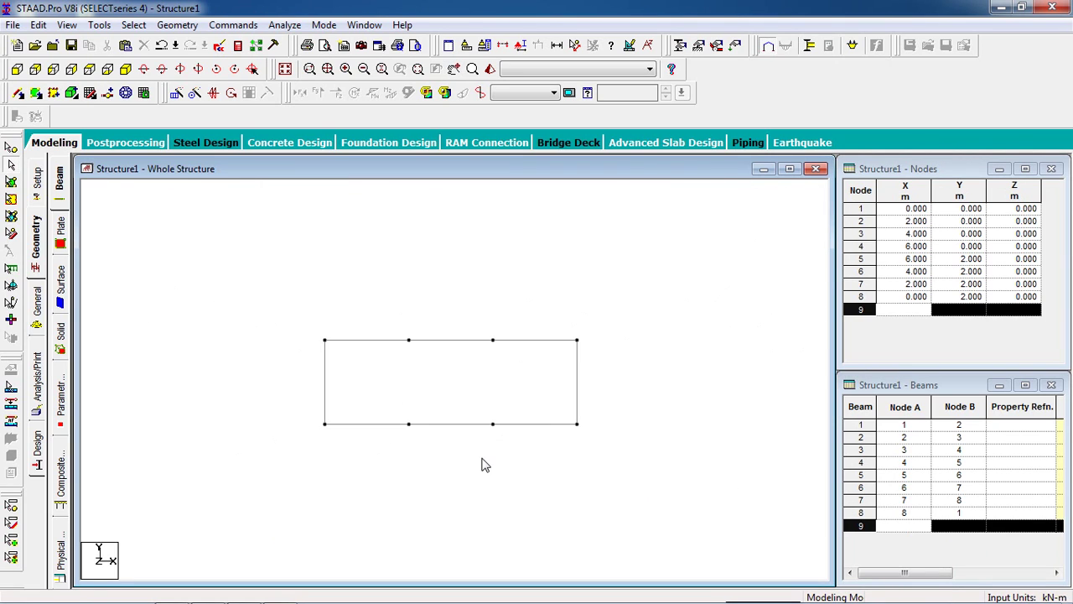
{"action": "mouse_move", "coordinate": [113, 595]}
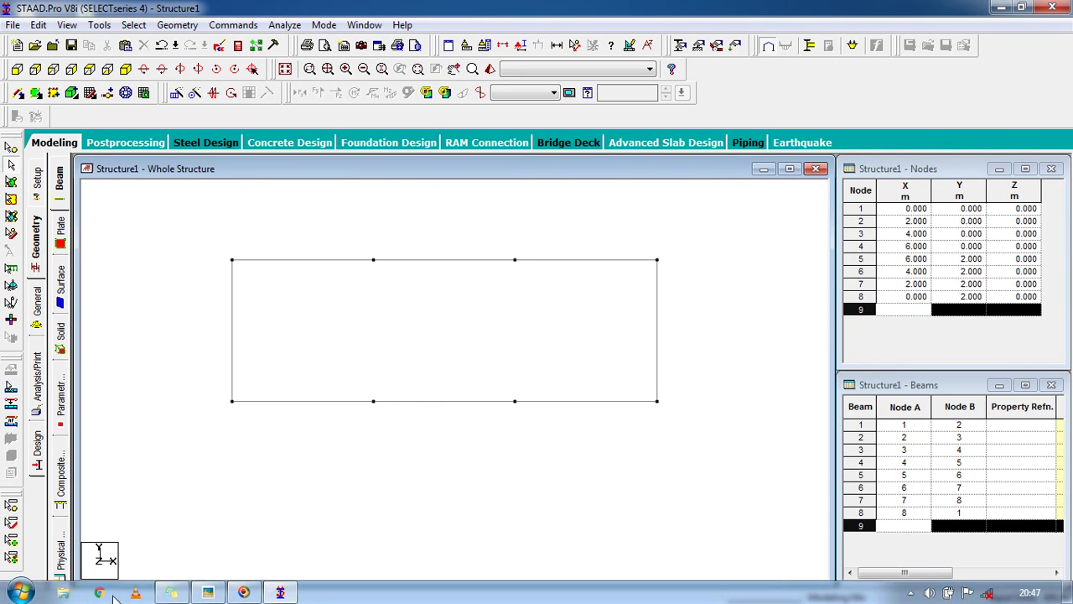
{"action": "left_click", "coordinate": [207, 592]}
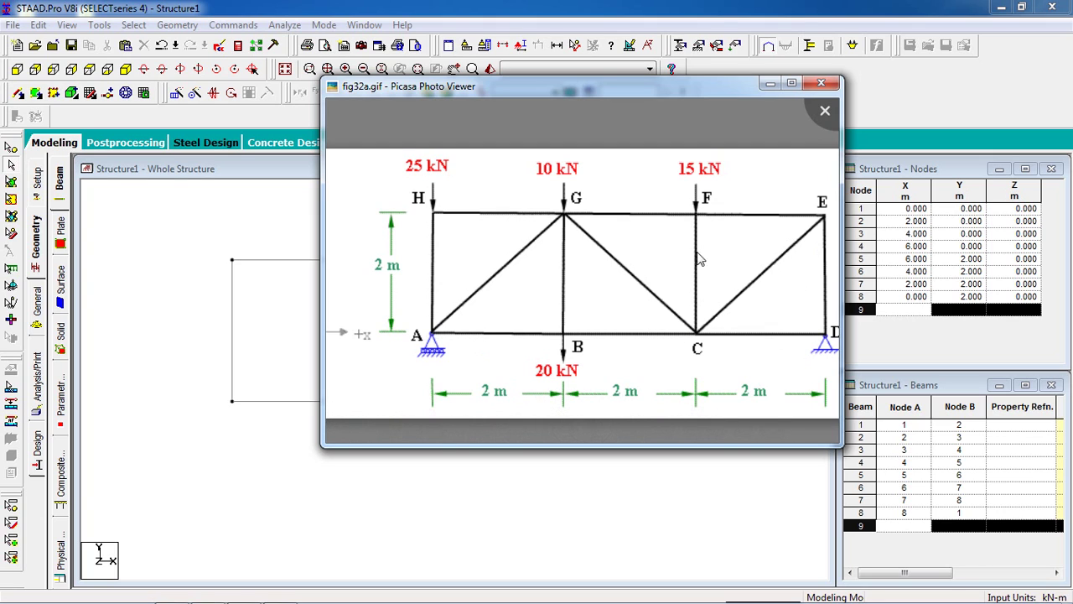
{"action": "left_click", "coordinate": [495, 8]}
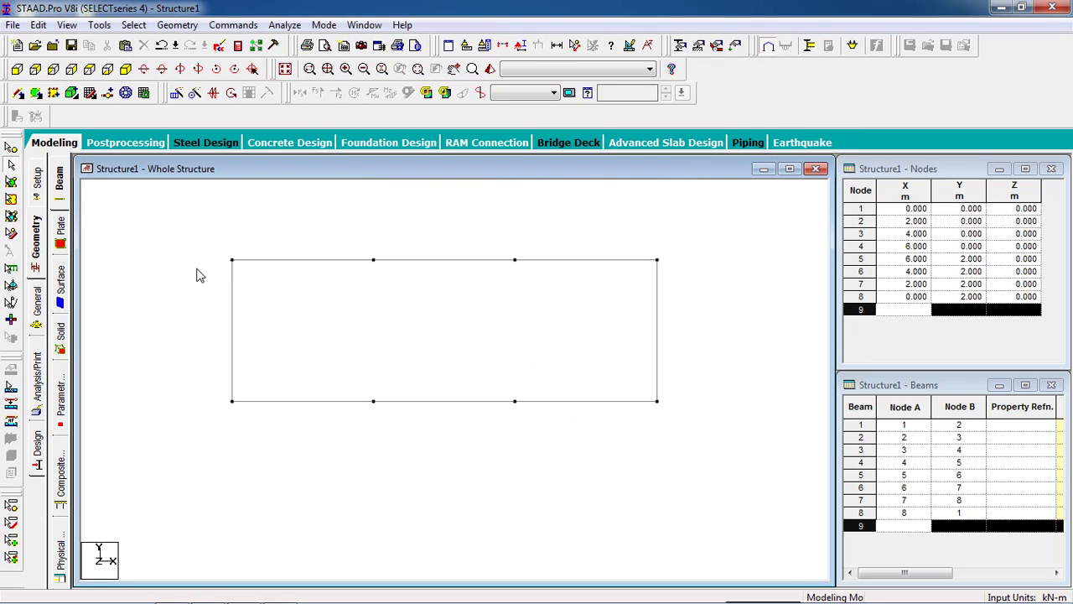
{"action": "left_click", "coordinate": [15, 92]}
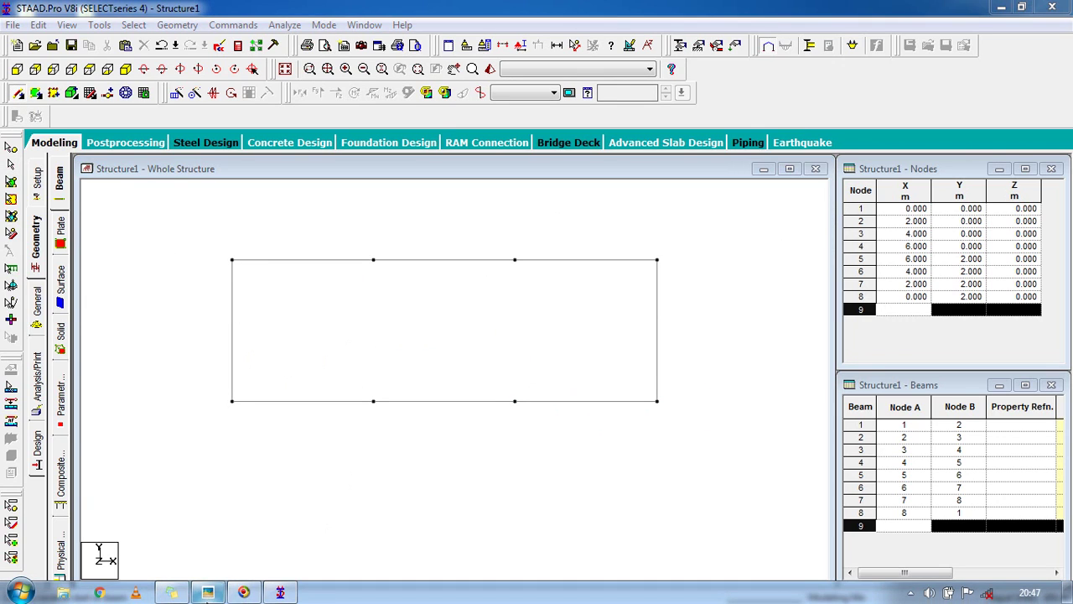
{"action": "left_click", "coordinate": [207, 592]}
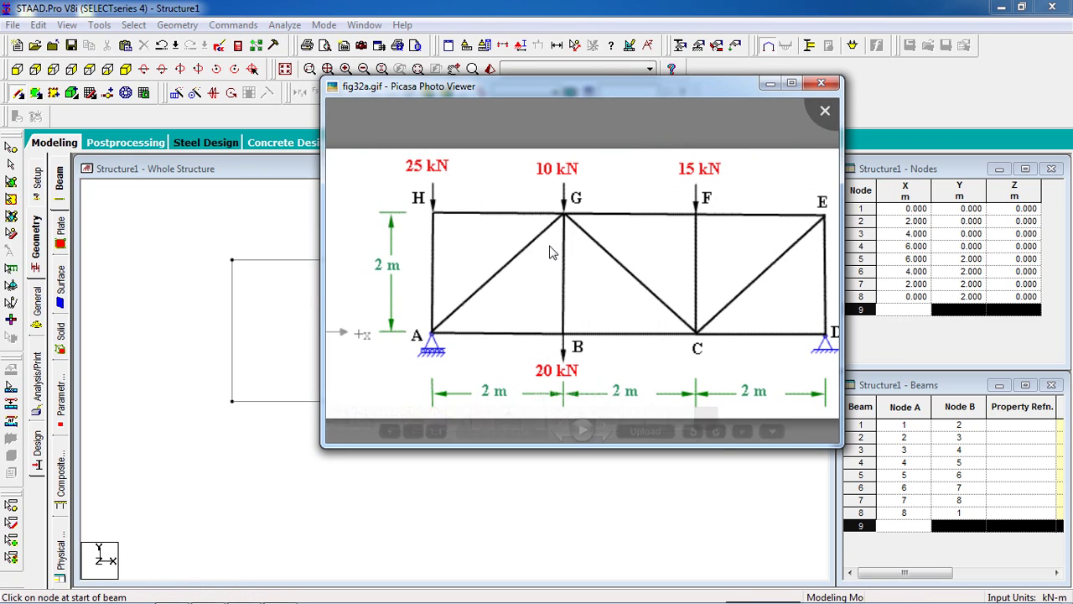
Step: Draw web members 1-7, 3-7, 3-5, 6-3 and 7-2 between existing nodes
{"action": "left_click", "coordinate": [516, 6]}
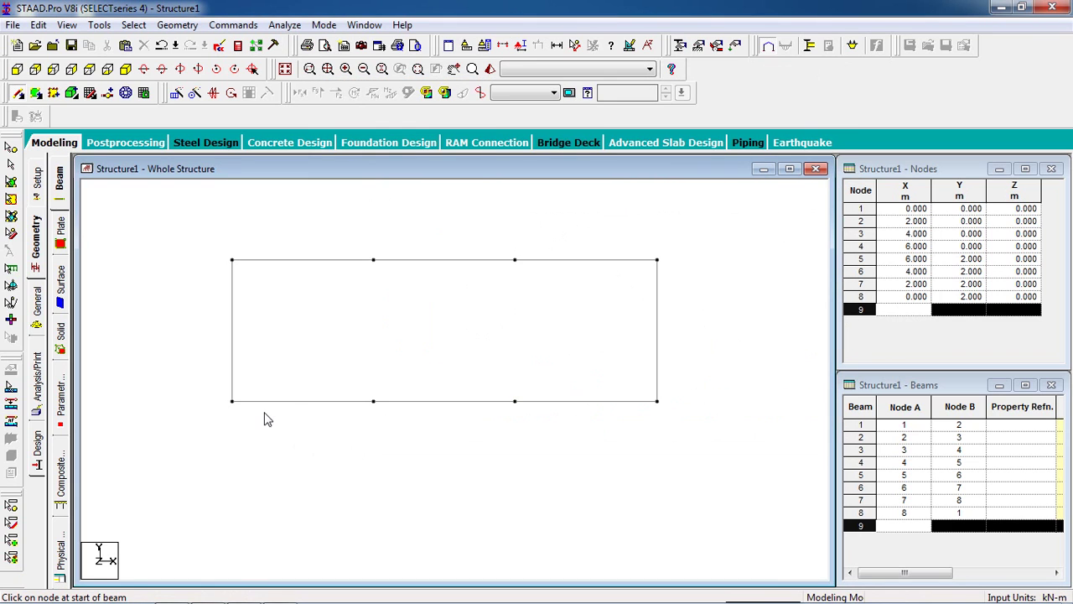
{"action": "left_click_drag", "start_coordinate": [234, 403], "coordinate": [373, 261]}
{"action": "left_click_drag", "start_coordinate": [513, 403], "coordinate": [516, 403]}
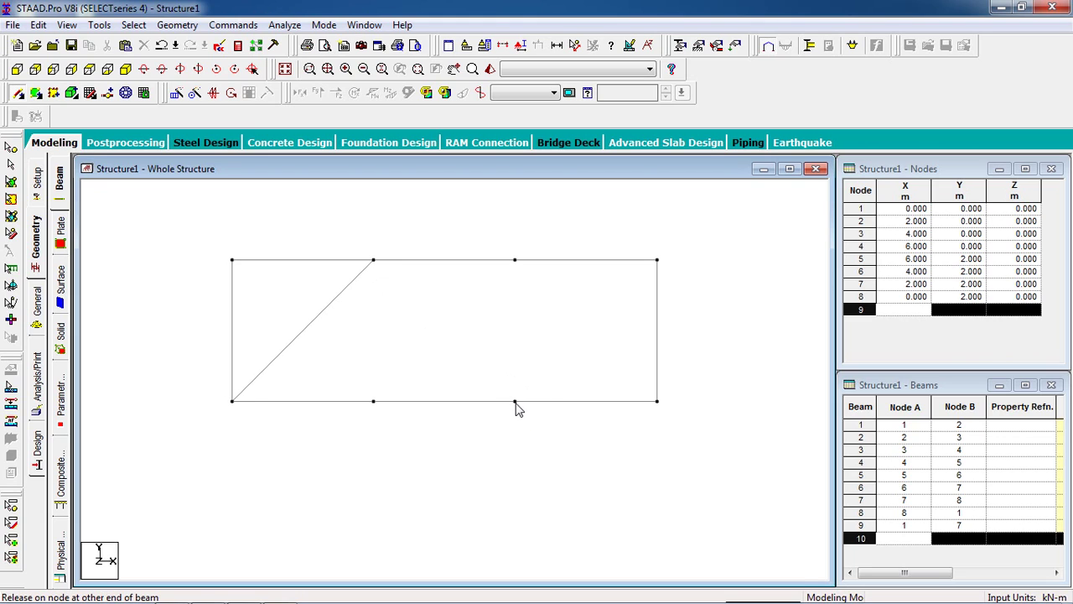
{"action": "left_click_drag", "start_coordinate": [373, 267], "coordinate": [373, 261]}
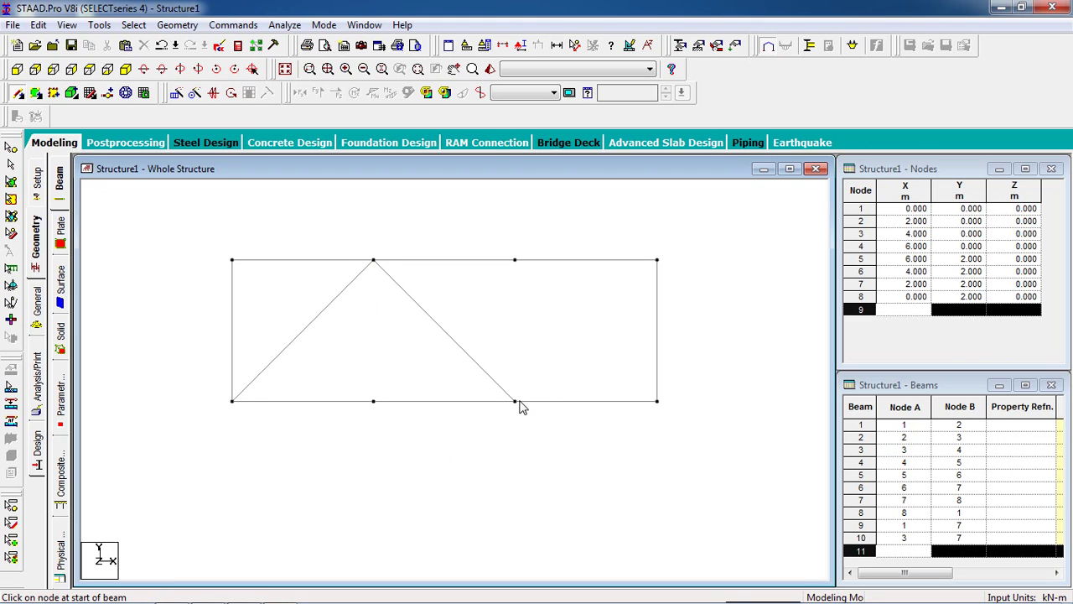
{"action": "left_click_drag", "start_coordinate": [516, 402], "coordinate": [657, 262]}
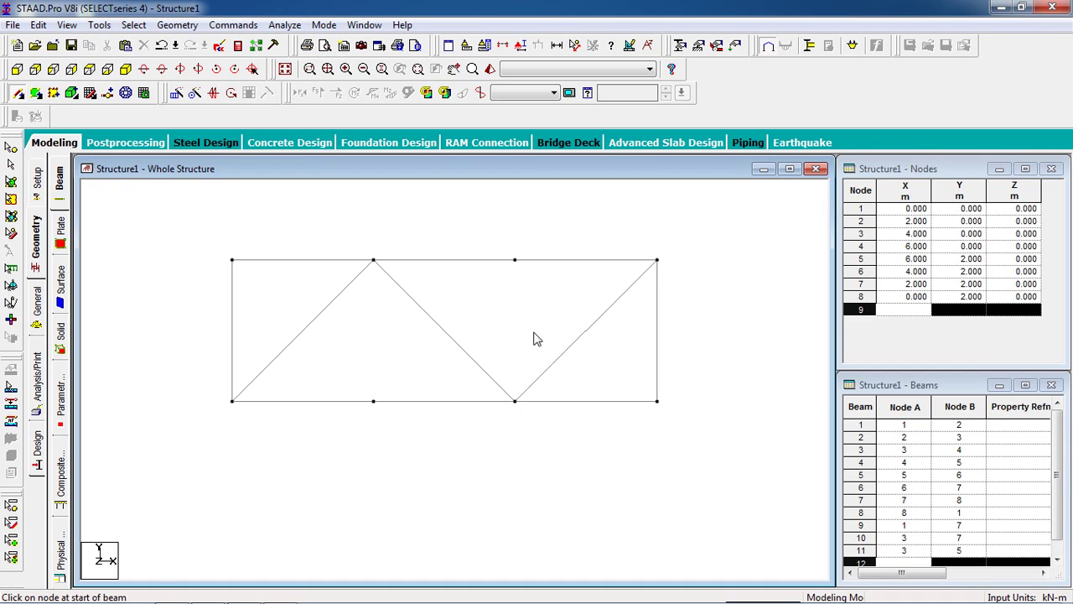
{"action": "left_click_drag", "start_coordinate": [516, 272], "coordinate": [515, 265]}
{"action": "left_click_drag", "start_coordinate": [534, 402], "coordinate": [516, 401]}
{"action": "left_click_drag", "start_coordinate": [373, 261], "coordinate": [374, 262]}
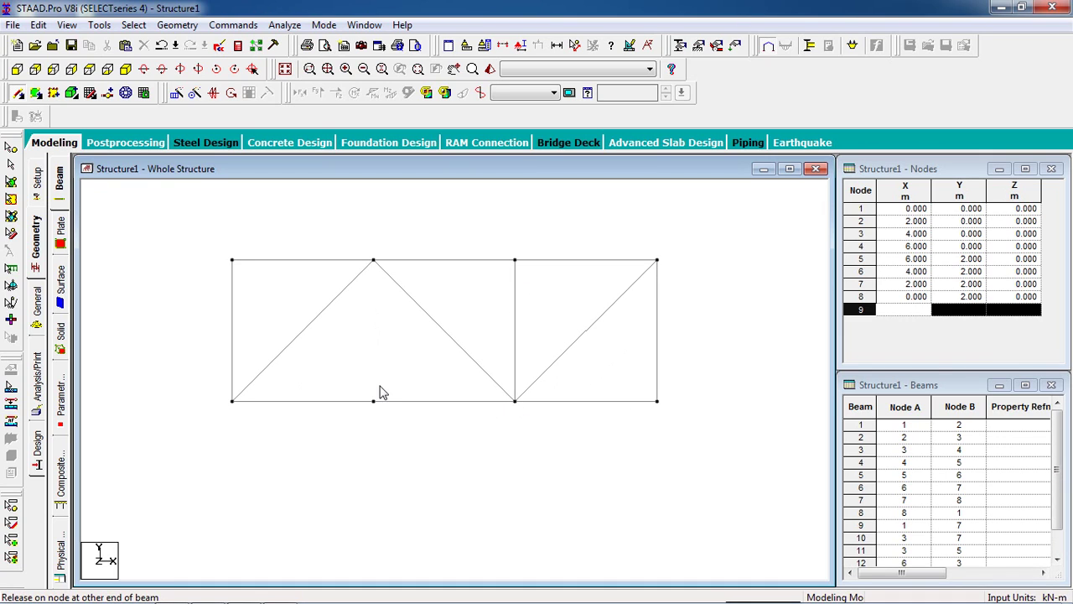
{"action": "left_click_drag", "start_coordinate": [382, 392], "coordinate": [373, 402]}
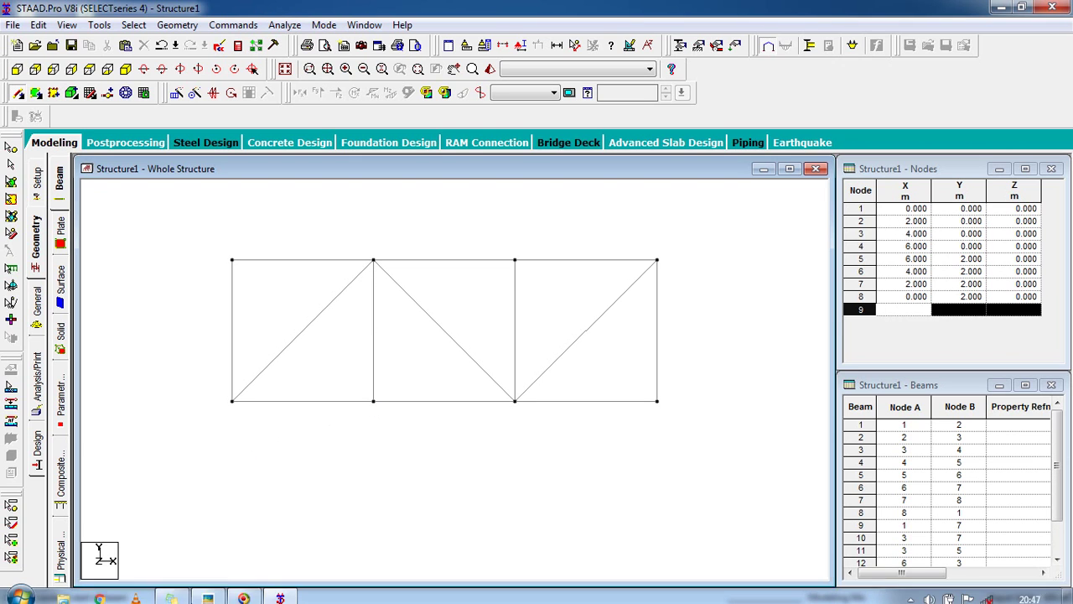
{"action": "left_click", "coordinate": [213, 595]}
Step: Move the fig32a.gif sketch beside the model for comparison, then return to STAAD
{"action": "left_click_drag", "start_coordinate": [481, 100], "coordinate": [419, 138]}
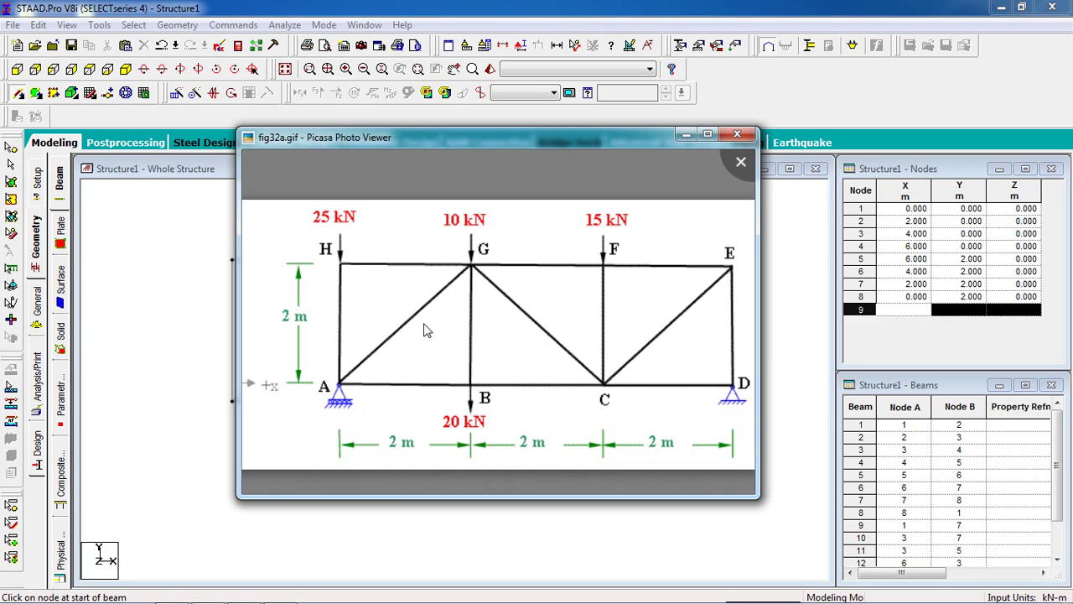
{"action": "left_click", "coordinate": [470, 6]}
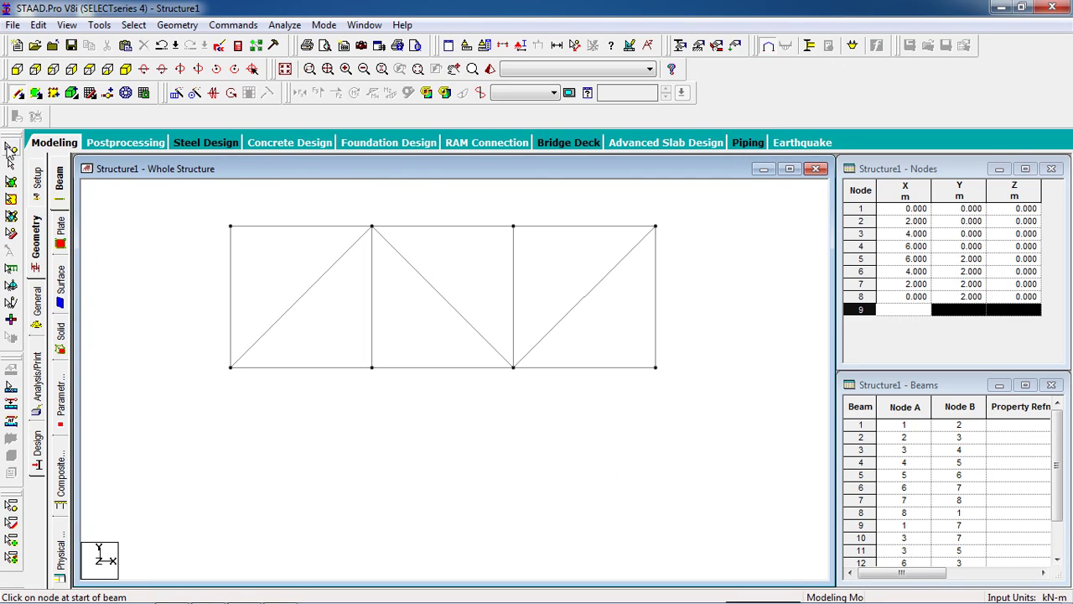
Step: Create a pinned support as Support 2
{"action": "left_click", "coordinate": [10, 147]}
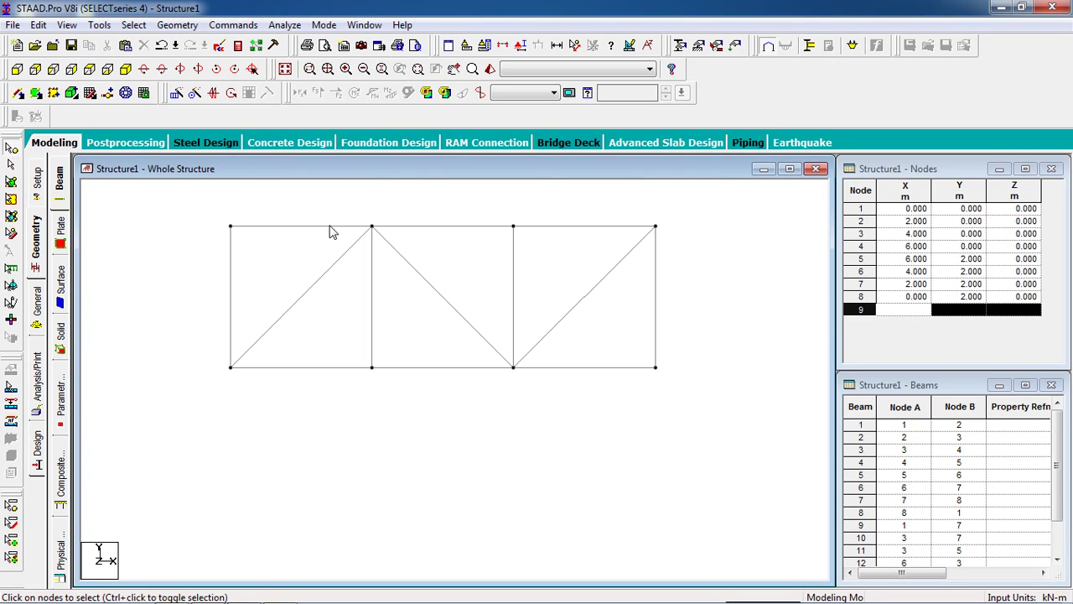
{"action": "left_click", "coordinate": [696, 44]}
{"action": "left_click_drag", "start_coordinate": [124, 48], "coordinate": [948, 124]}
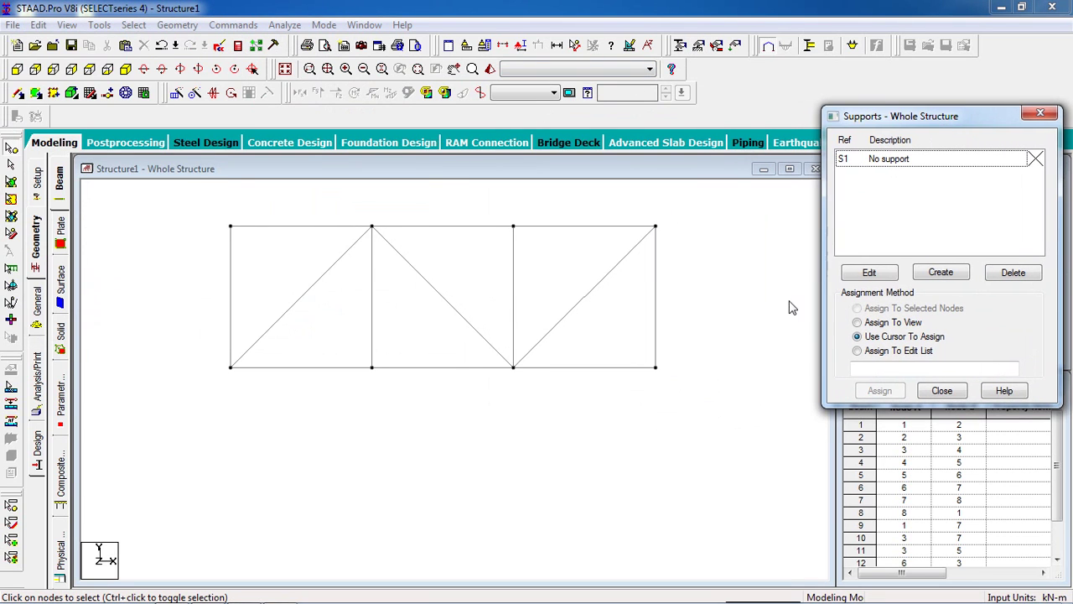
{"action": "left_click", "coordinate": [940, 273]}
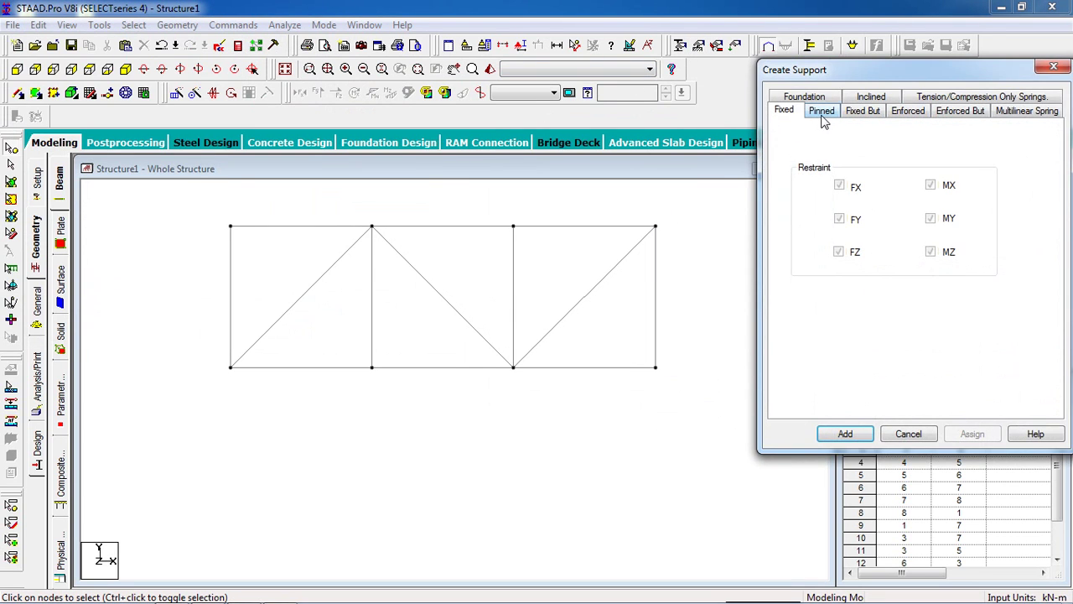
{"action": "left_click", "coordinate": [822, 111]}
{"action": "left_click", "coordinate": [865, 437]}
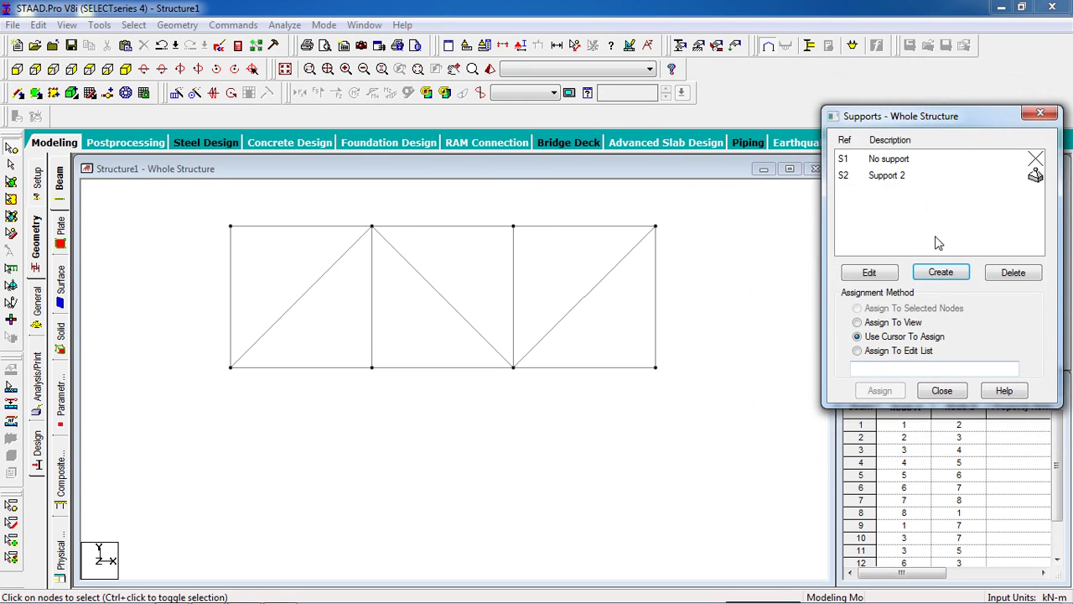
Step: Create Support 3 as a fixed-but support releasing FX and MZ
{"action": "left_click", "coordinate": [942, 277]}
{"action": "left_click", "coordinate": [862, 113]}
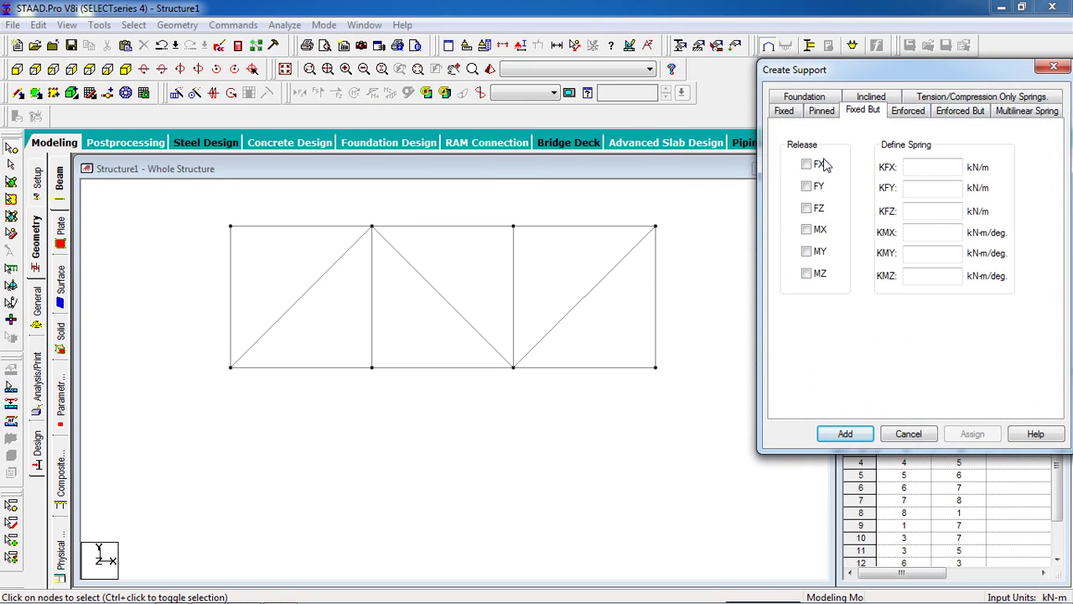
{"action": "left_click", "coordinate": [808, 165]}
{"action": "left_click", "coordinate": [809, 277]}
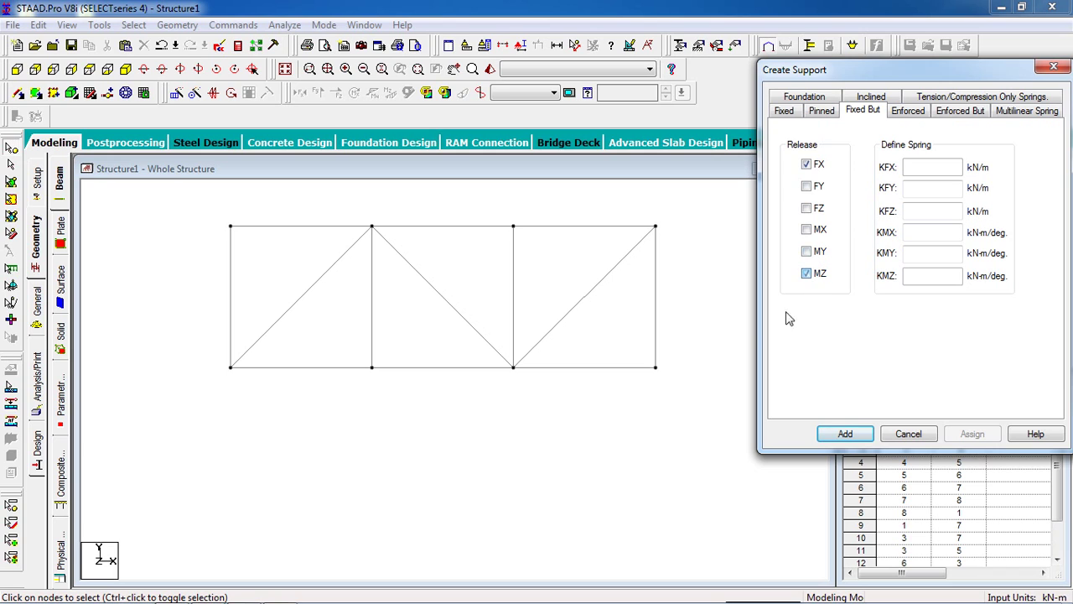
{"action": "left_click", "coordinate": [847, 434]}
{"action": "left_click", "coordinate": [898, 177]}
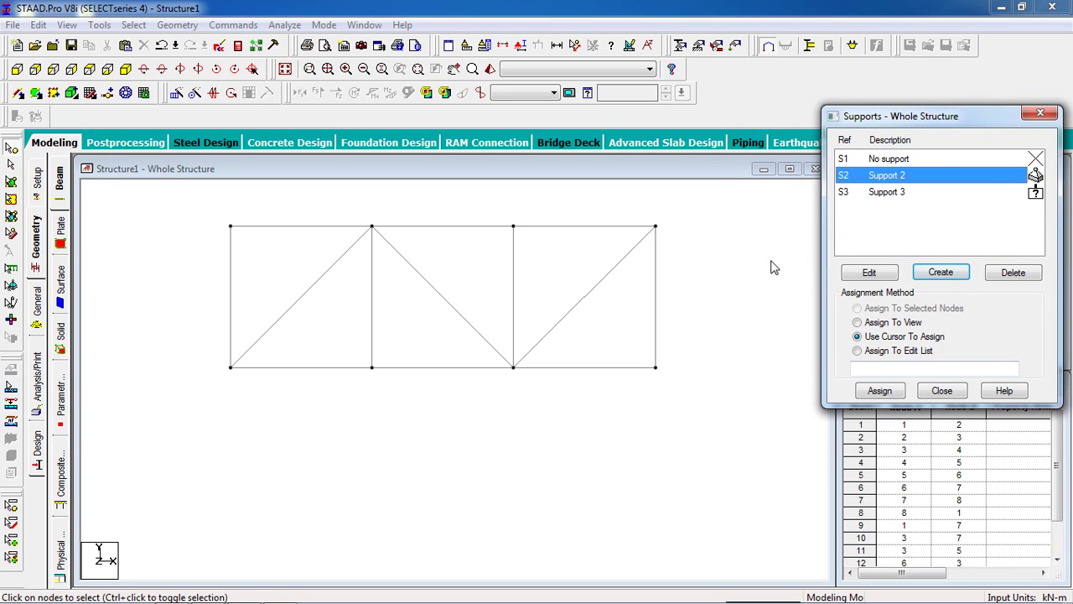
Step: Assign pinned Support 2 to the bottom-right node
{"action": "left_click_drag", "start_coordinate": [727, 337], "coordinate": [528, 450]}
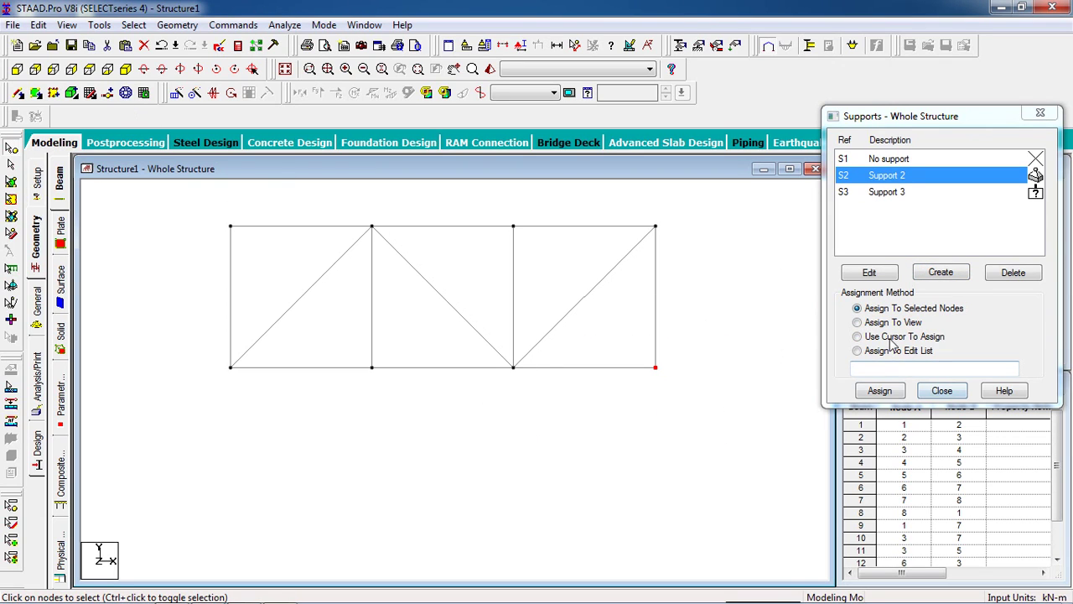
{"action": "left_click", "coordinate": [868, 397]}
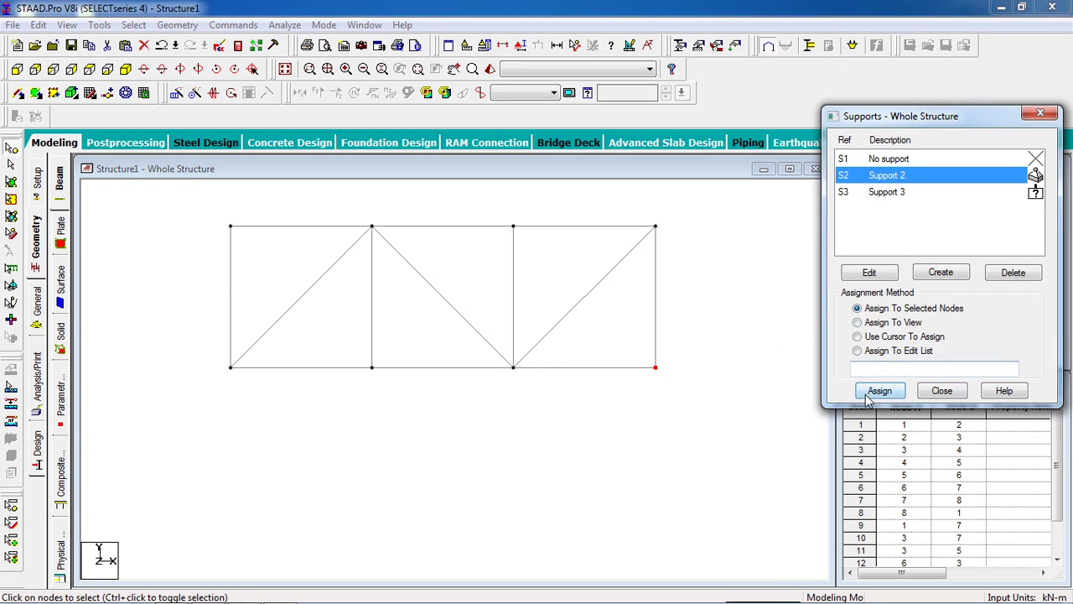
{"action": "left_click", "coordinate": [886, 293]}
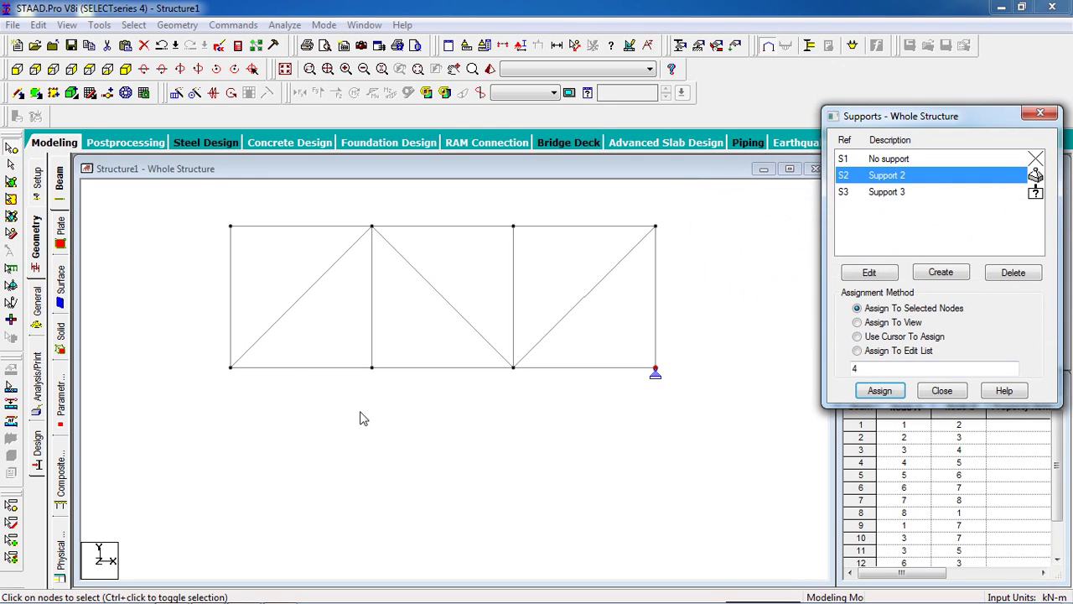
Step: Assign Support 3 to bottom-left node 1, then open the member section properties
{"action": "left_click", "coordinate": [231, 366]}
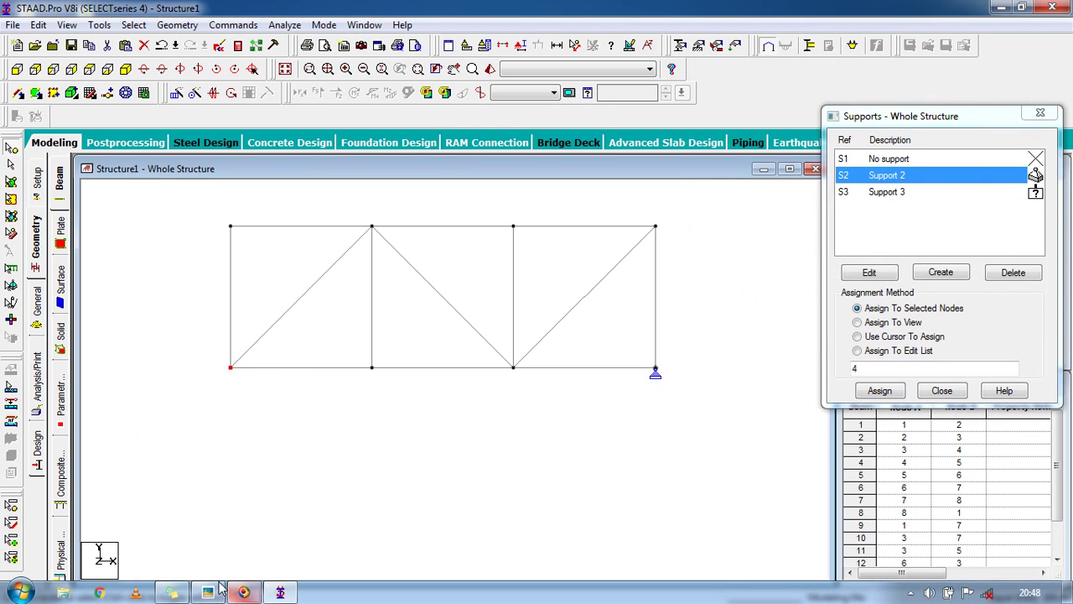
{"action": "left_click", "coordinate": [209, 592]}
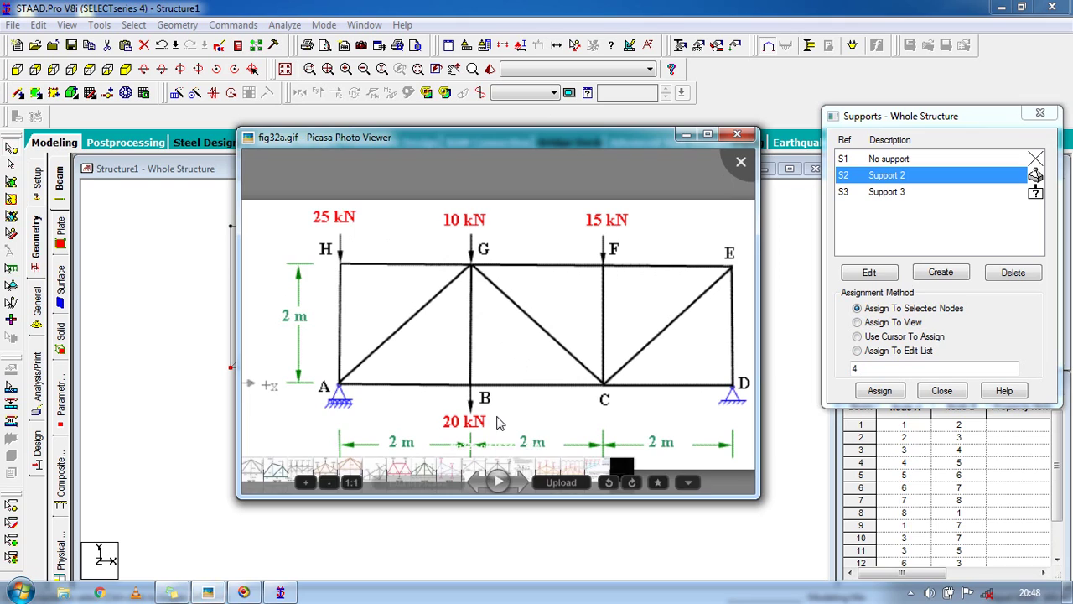
{"action": "left_click", "coordinate": [725, 83]}
{"action": "left_click", "coordinate": [920, 195]}
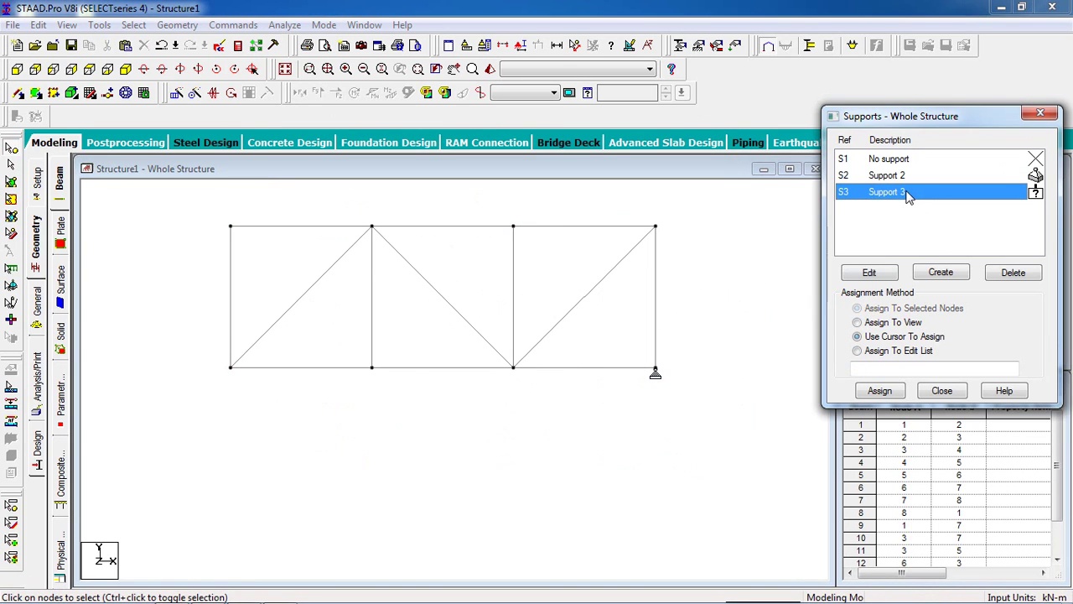
{"action": "left_click", "coordinate": [231, 366]}
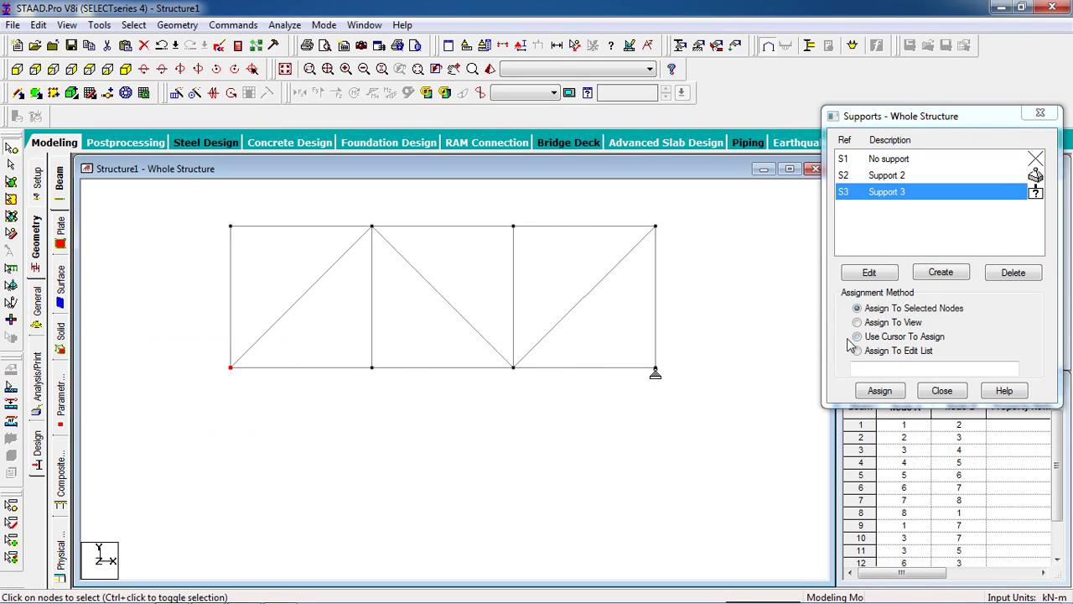
{"action": "left_click", "coordinate": [897, 390]}
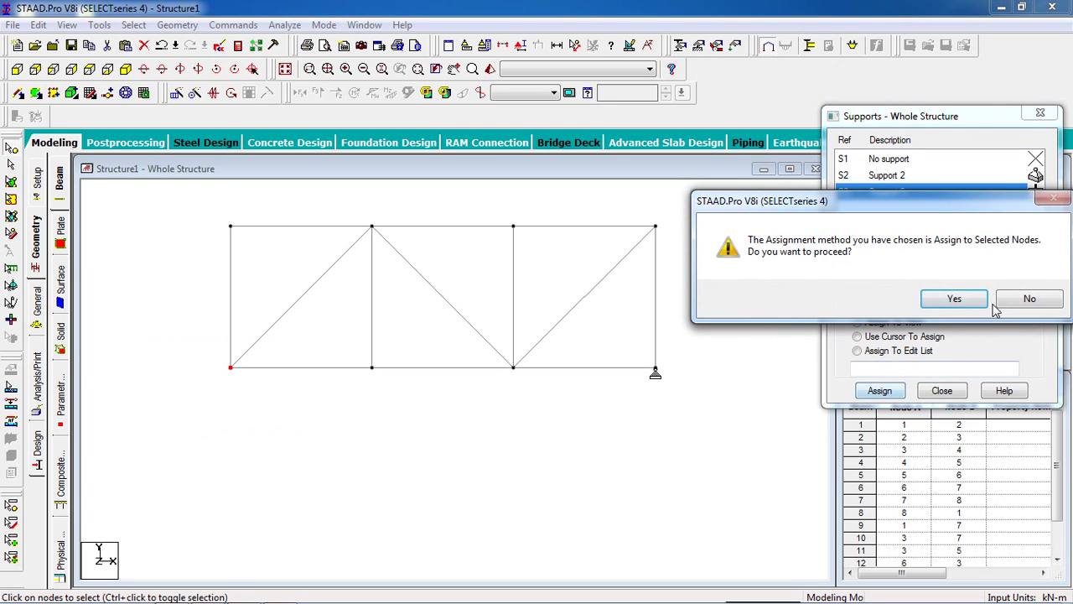
{"action": "left_click", "coordinate": [895, 299]}
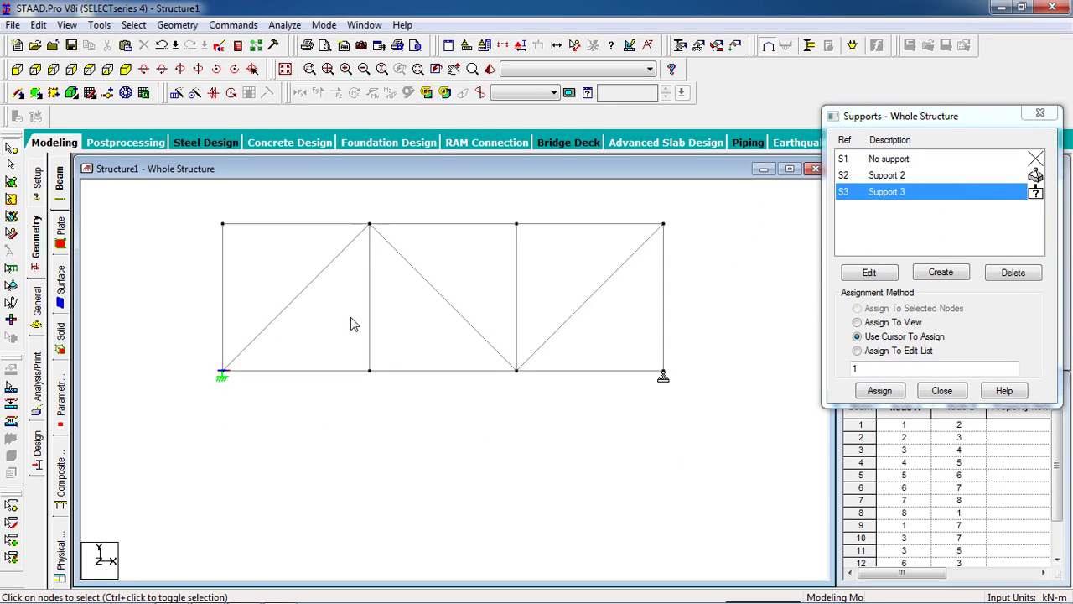
{"action": "scroll", "coordinate": [405, 338], "scroll_direction": "up", "scroll_amount": 2}
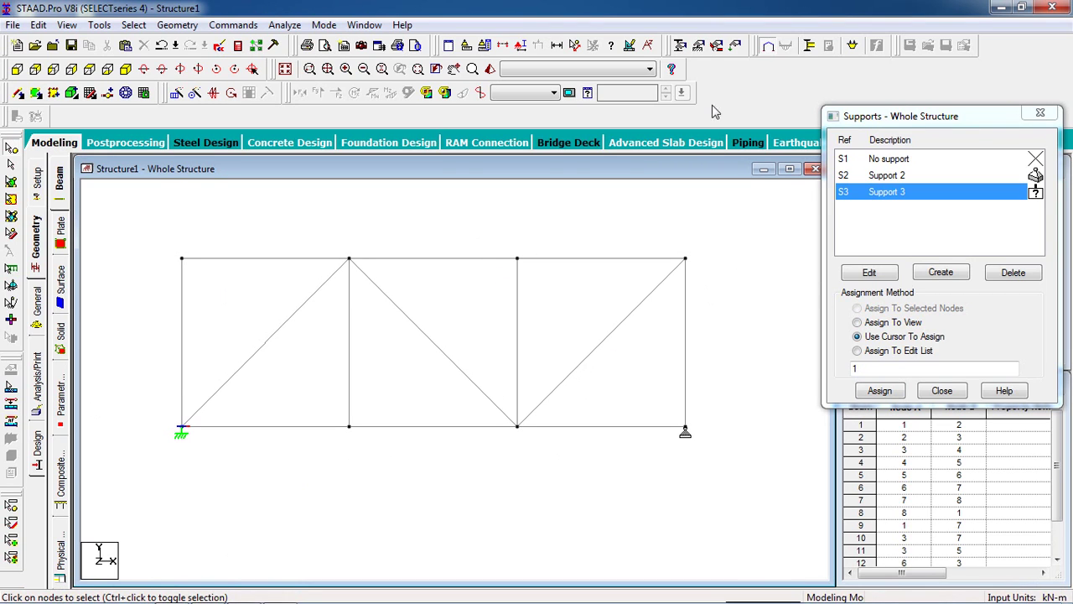
{"action": "left_click", "coordinate": [678, 50]}
Step: Add the ISA20x20x4 steel angle from the Indian angle table to the member properties list
{"action": "left_click_drag", "start_coordinate": [114, 52], "coordinate": [905, 88]}
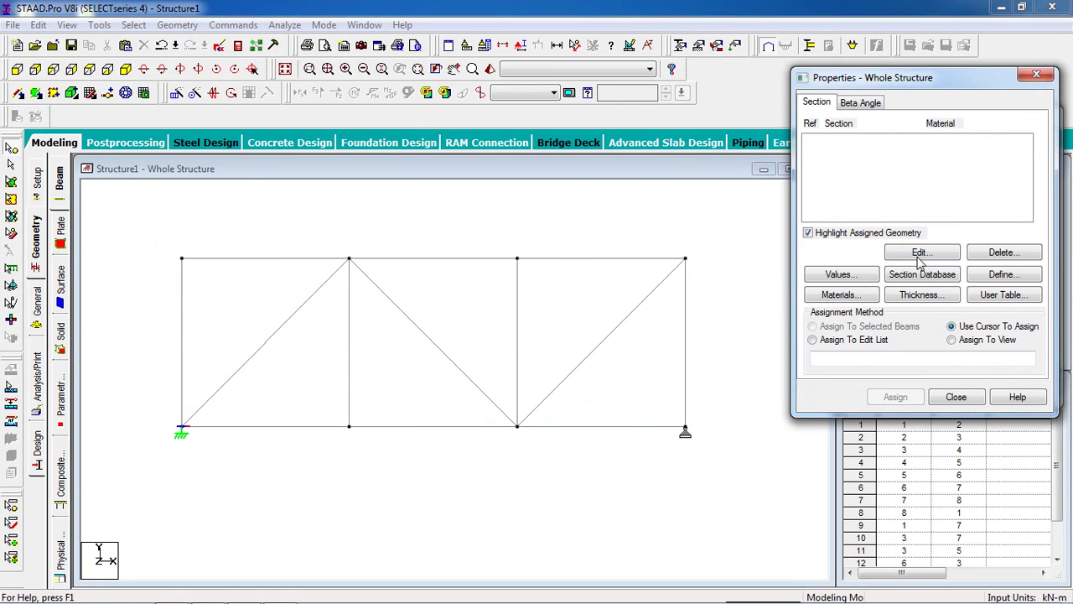
{"action": "left_click", "coordinate": [945, 281]}
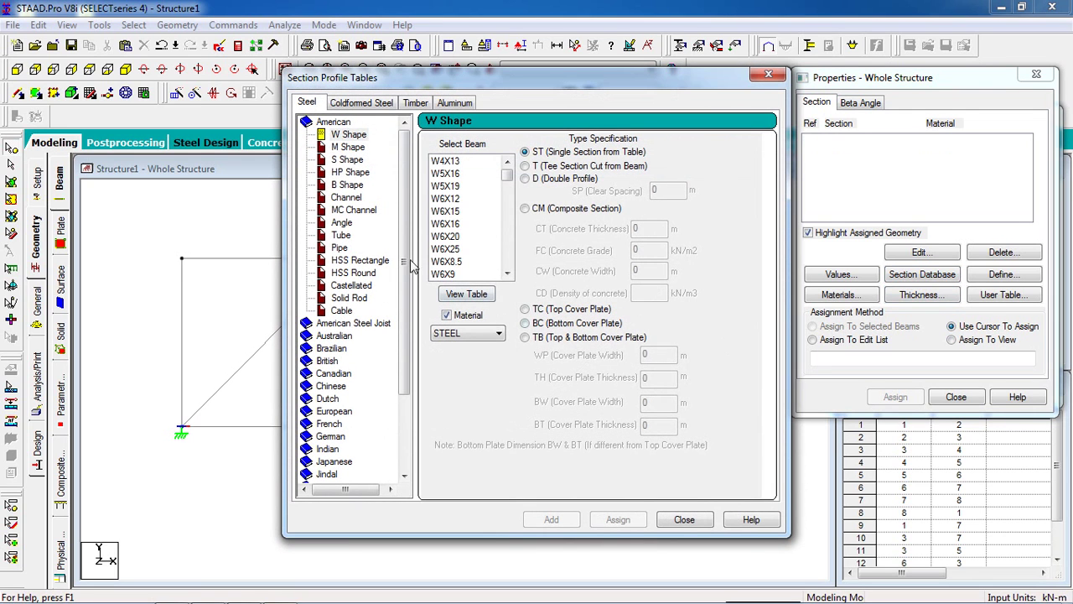
{"action": "left_click_drag", "start_coordinate": [406, 344], "coordinate": [409, 404]}
{"action": "double_click", "coordinate": [338, 361]}
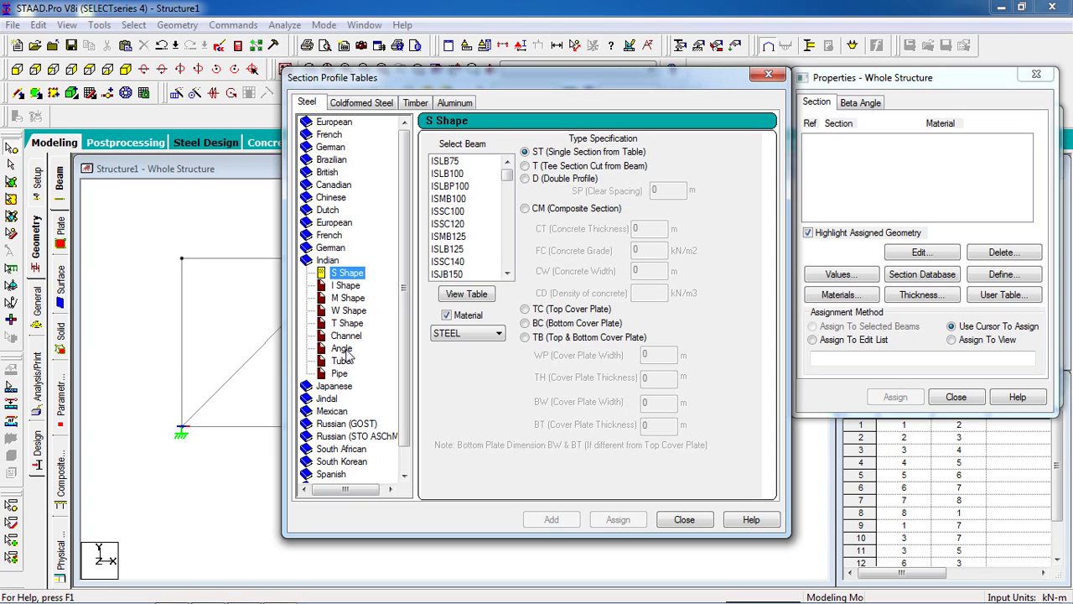
{"action": "left_click", "coordinate": [343, 348]}
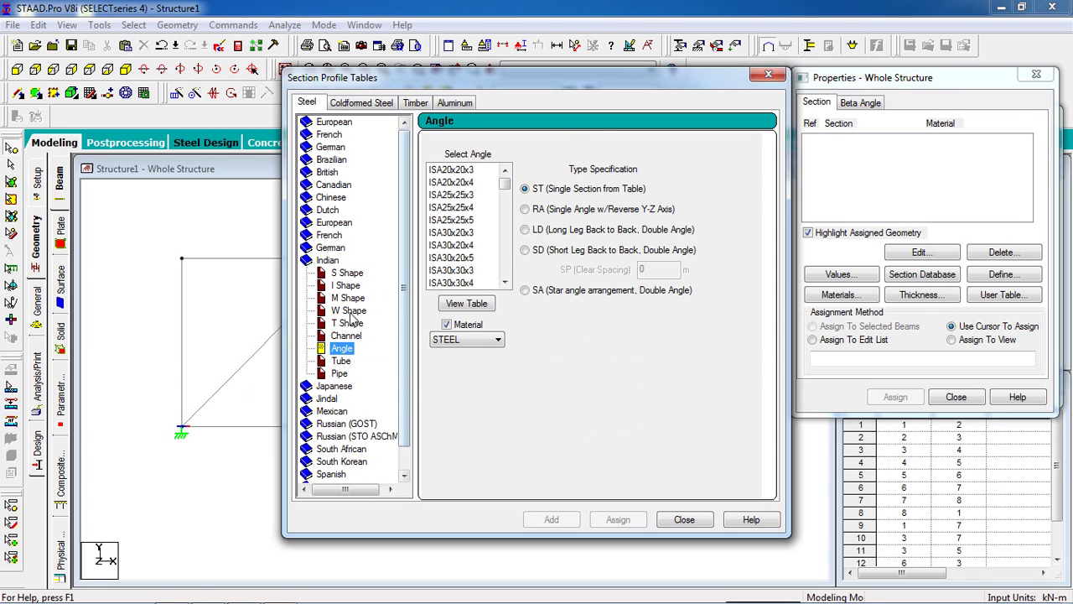
{"action": "left_click", "coordinate": [351, 327]}
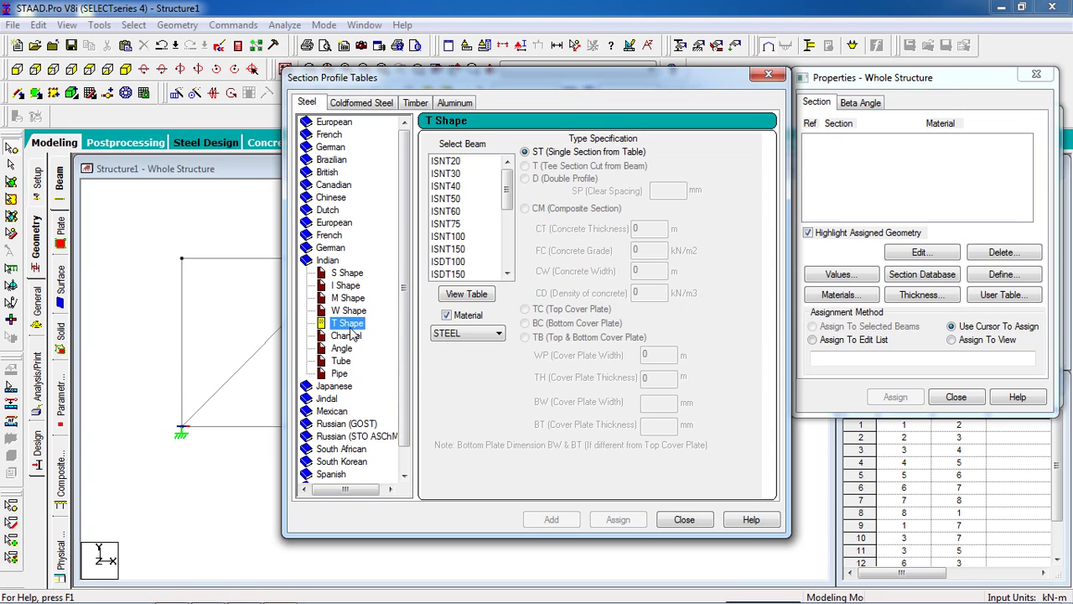
{"action": "left_click", "coordinate": [343, 348]}
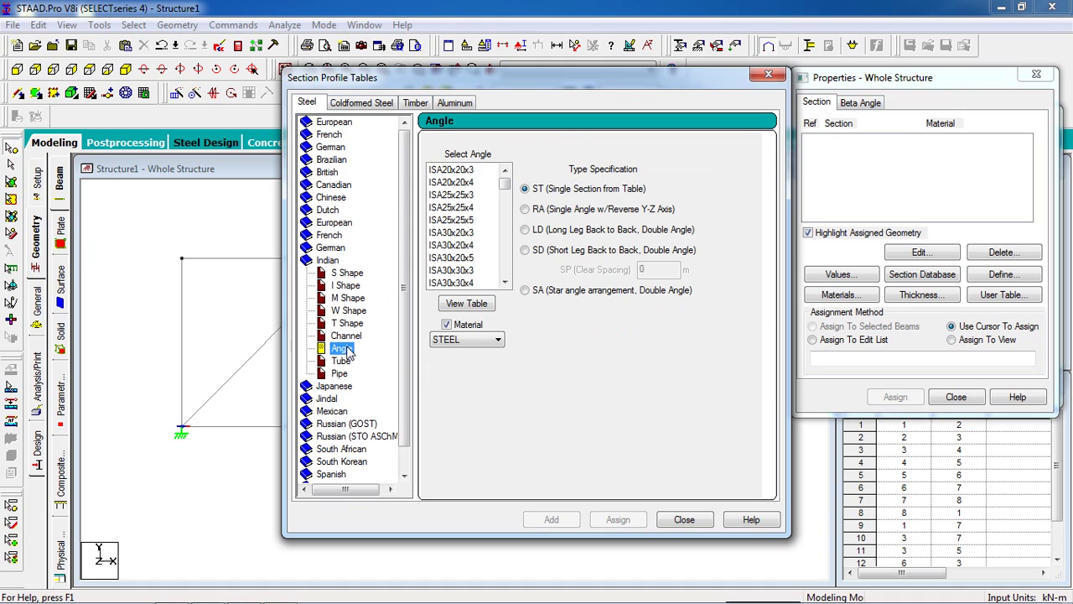
{"action": "left_click", "coordinate": [465, 172]}
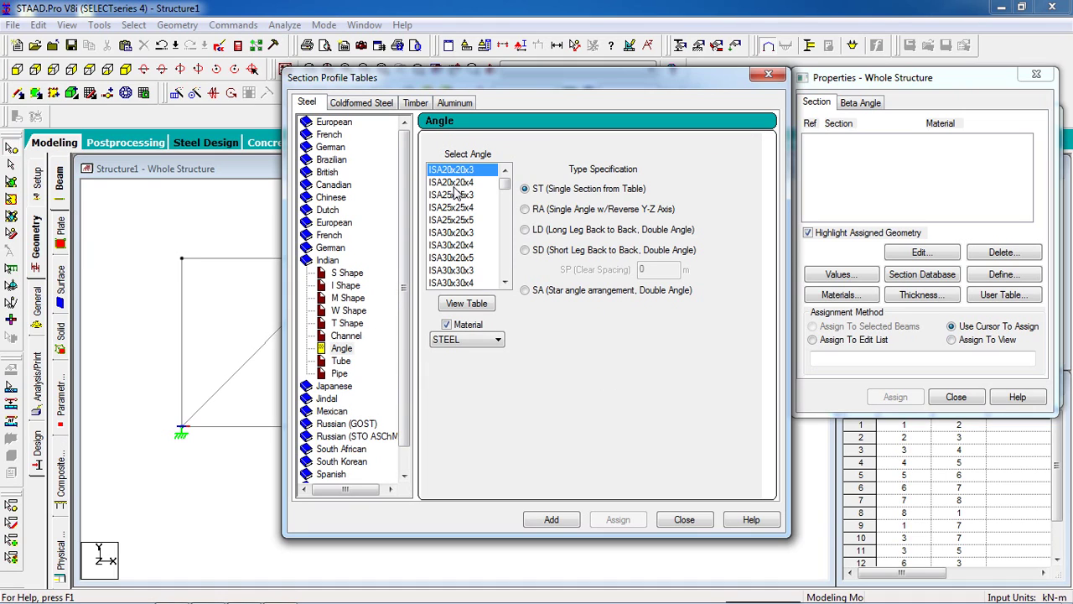
{"action": "left_click", "coordinate": [454, 182]}
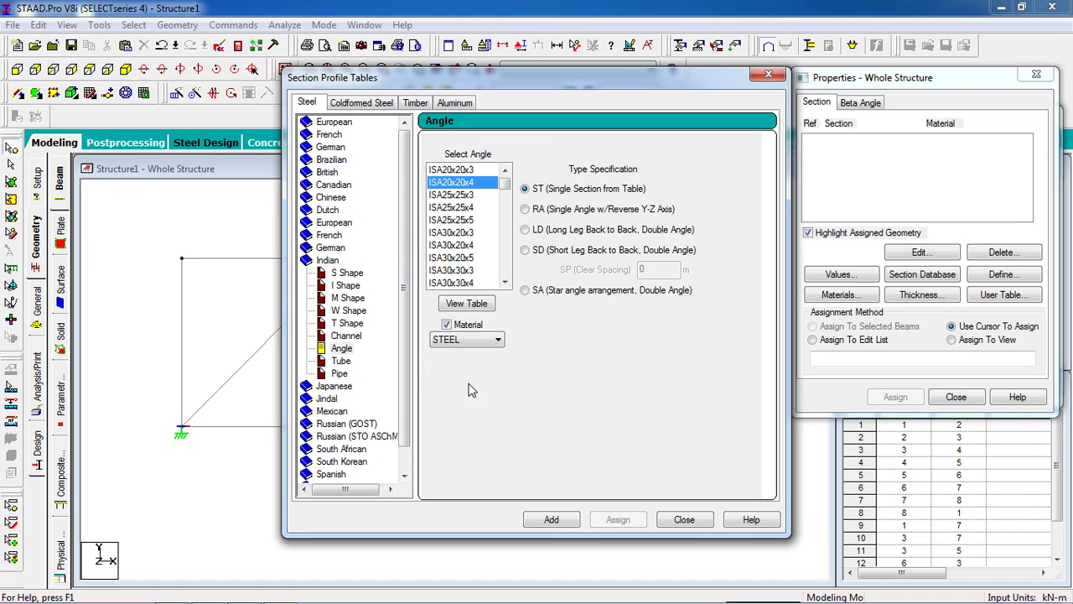
{"action": "left_click", "coordinate": [549, 519]}
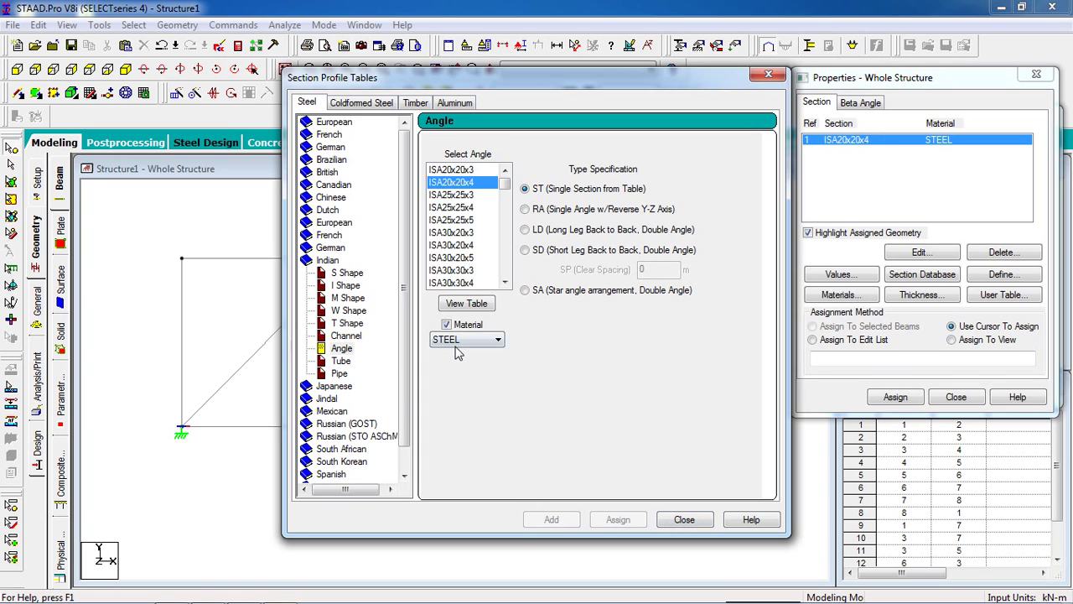
{"action": "left_click", "coordinate": [684, 519]}
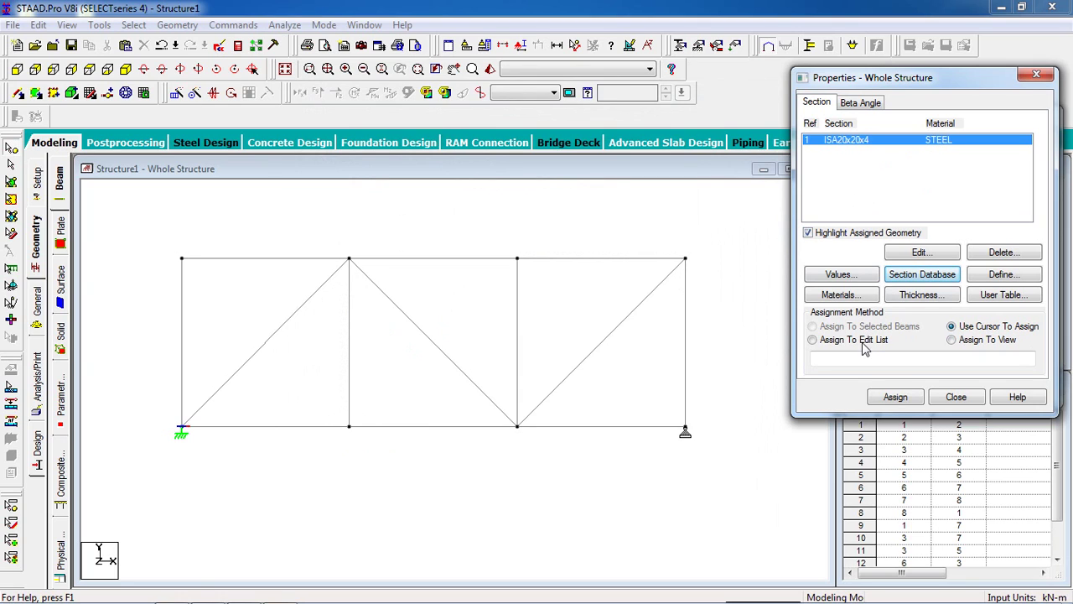
Step: Assign the ISA20x20x4 section to all 13 truss members in view
{"action": "left_click", "coordinate": [952, 340]}
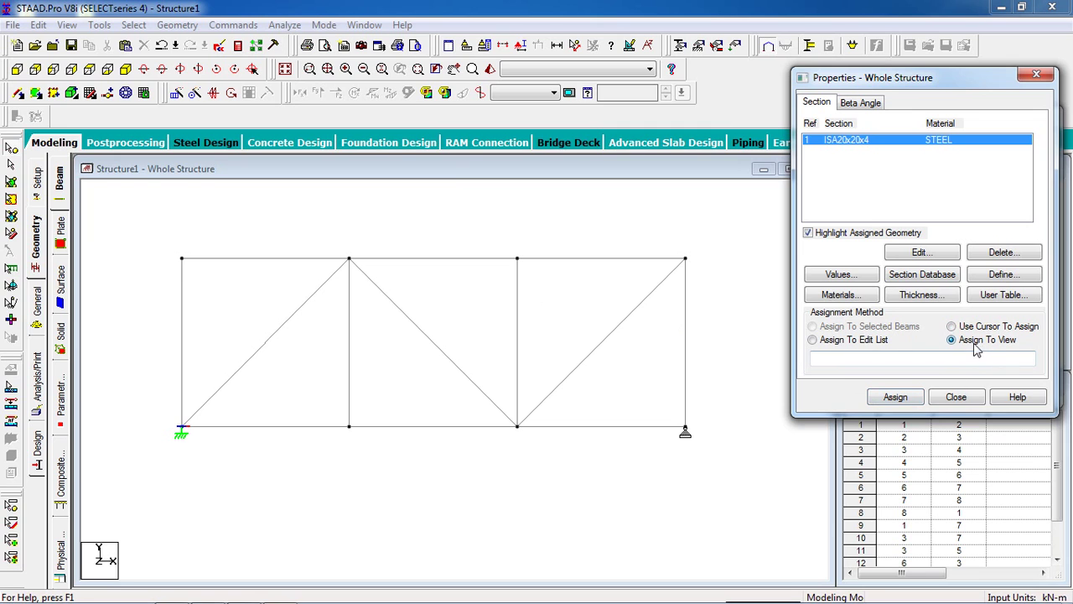
{"action": "left_click", "coordinate": [894, 397]}
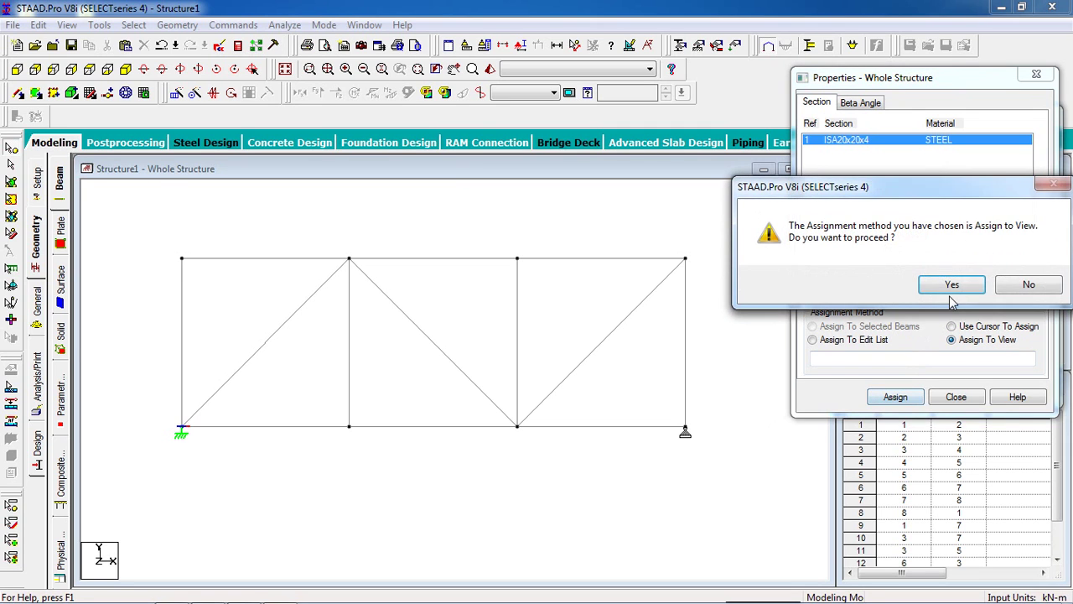
{"action": "left_click", "coordinate": [946, 288]}
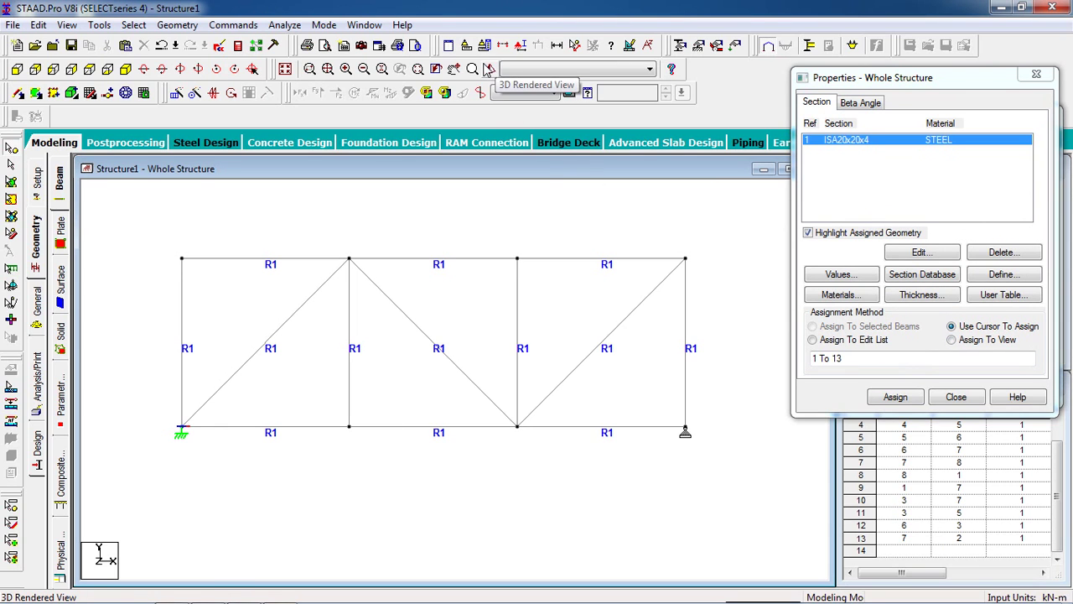
Step: Inspect the sectioned truss in a 3D rendered view, then close it and the Properties dialog
{"action": "left_click", "coordinate": [491, 70]}
{"action": "left_click_drag", "start_coordinate": [479, 324], "coordinate": [609, 363]}
{"action": "left_click_drag", "start_coordinate": [690, 216], "coordinate": [422, 231]}
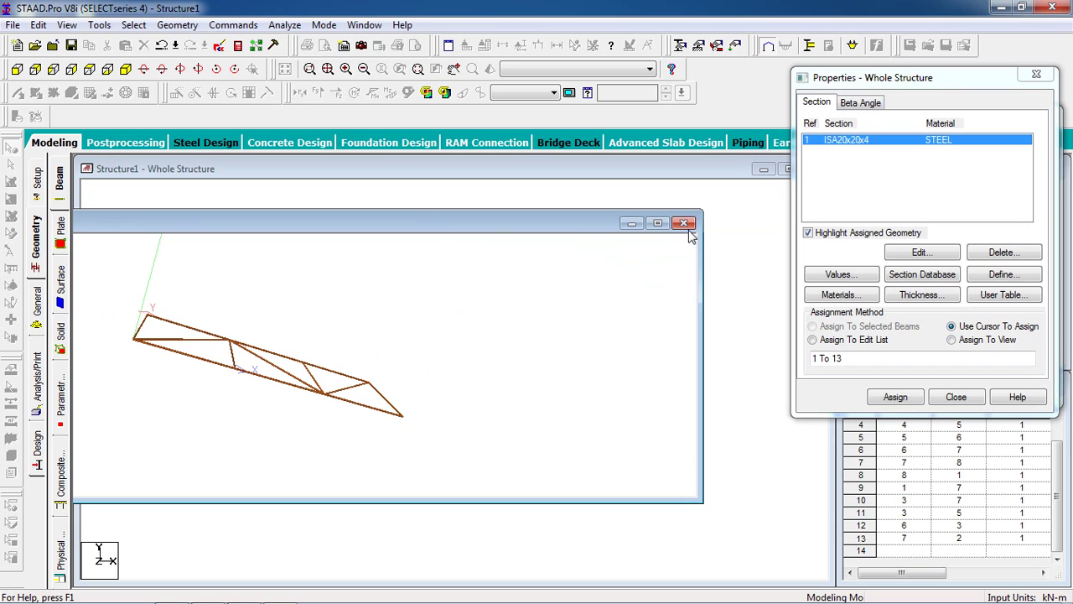
{"action": "left_click", "coordinate": [684, 223]}
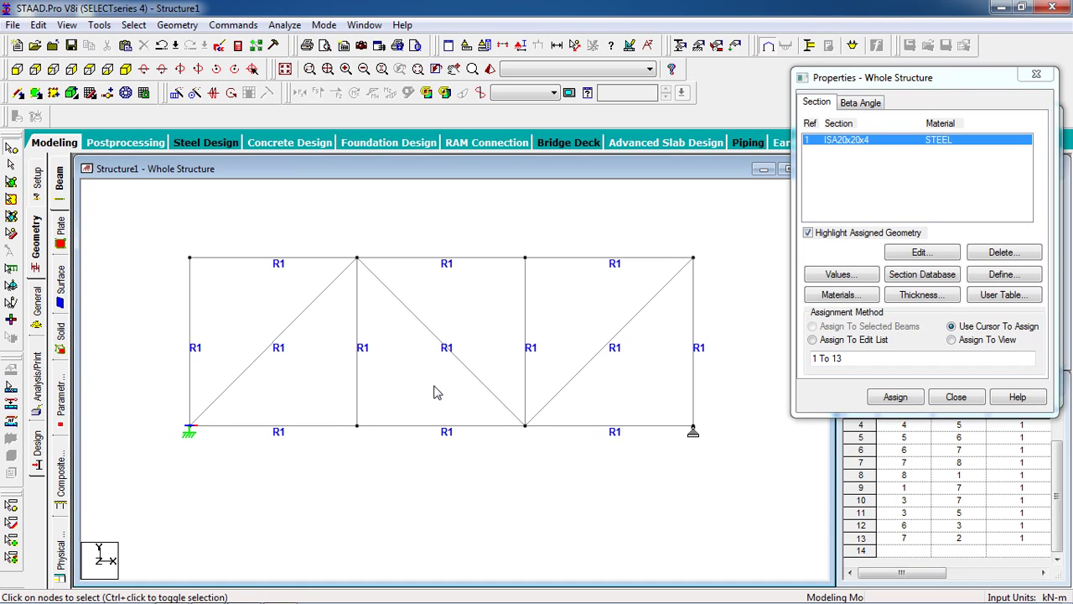
{"action": "left_click", "coordinate": [1036, 73]}
{"action": "left_click", "coordinate": [1043, 113]}
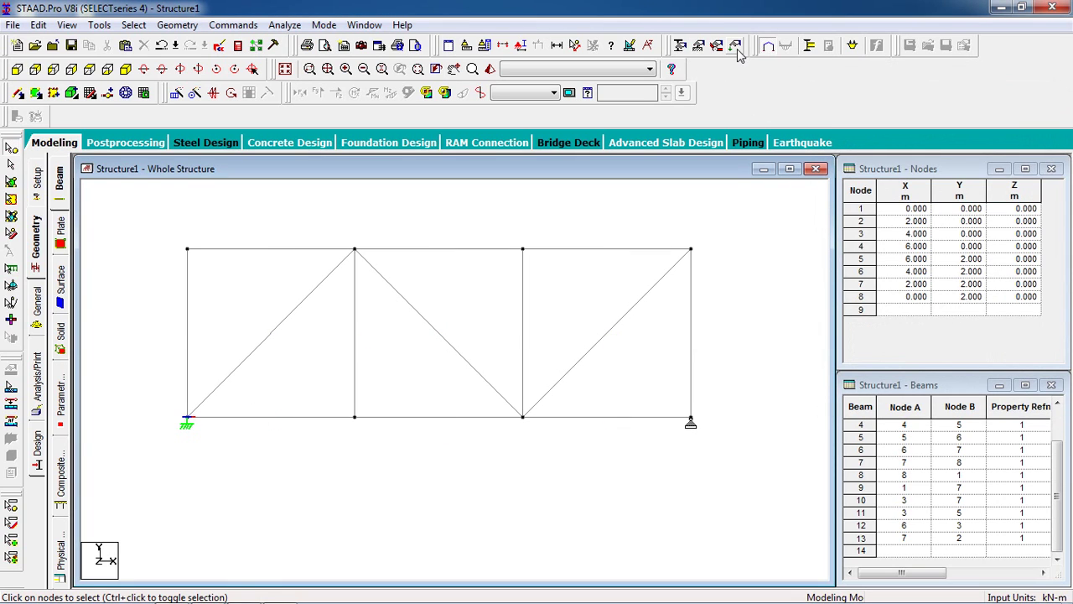
Step: Create primary LOAD CASE 1 with loading type None
{"action": "left_click", "coordinate": [736, 51]}
{"action": "left_click", "coordinate": [857, 198]}
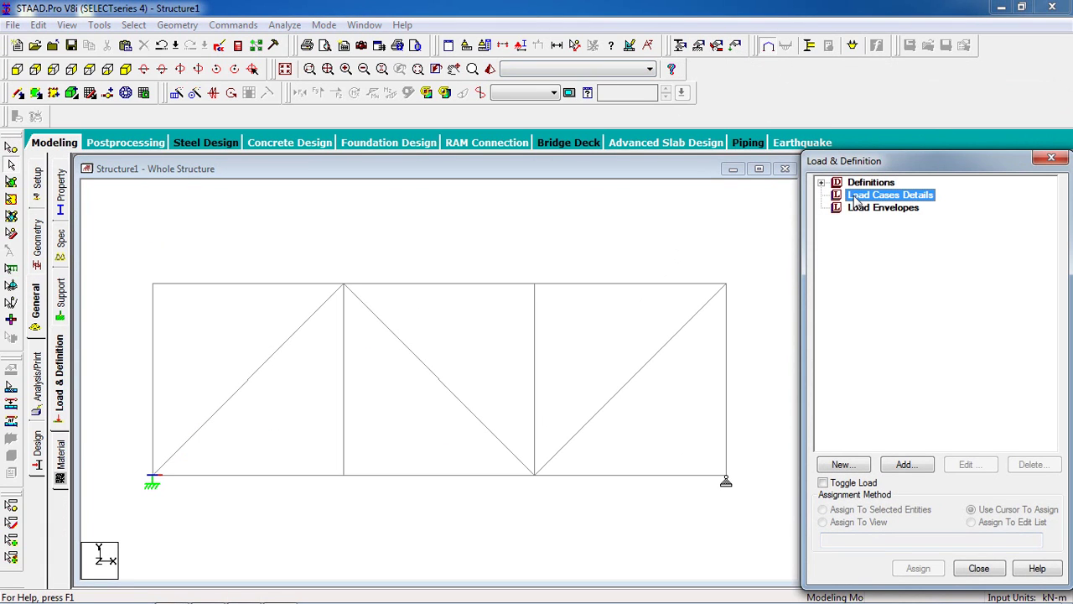
{"action": "left_click", "coordinate": [904, 465]}
{"action": "left_click", "coordinate": [622, 220]}
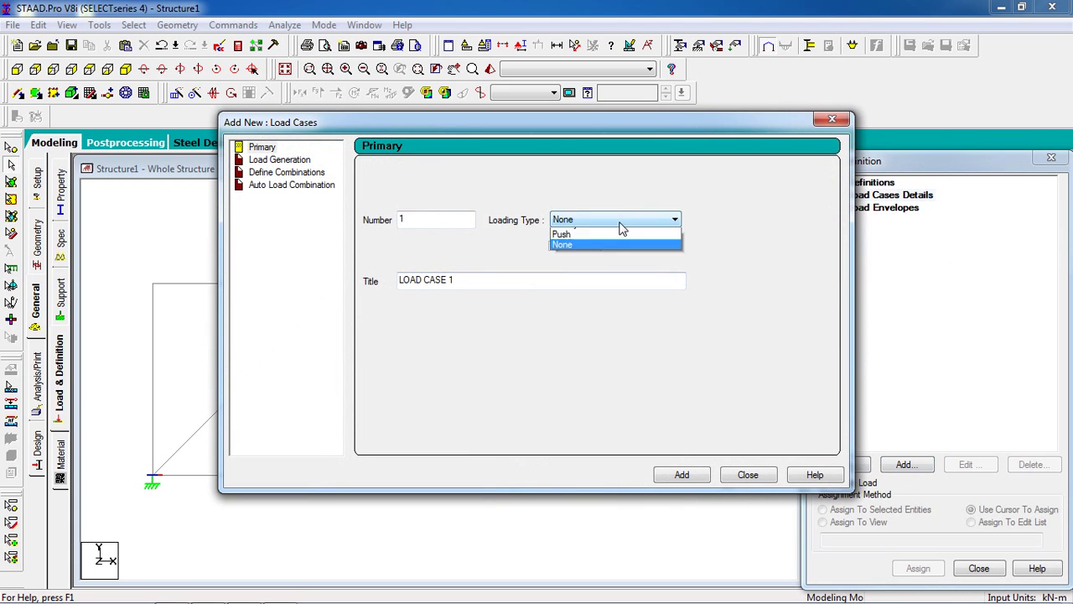
{"action": "left_click", "coordinate": [616, 220]}
{"action": "left_click", "coordinate": [607, 221]}
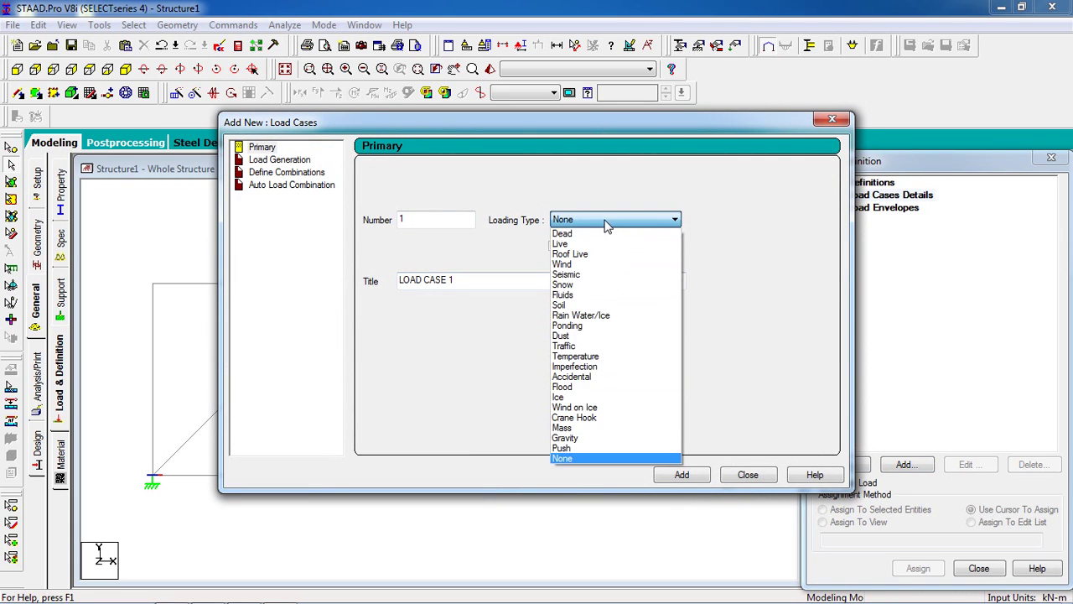
{"action": "left_click", "coordinate": [606, 221]}
{"action": "left_click", "coordinate": [679, 476]}
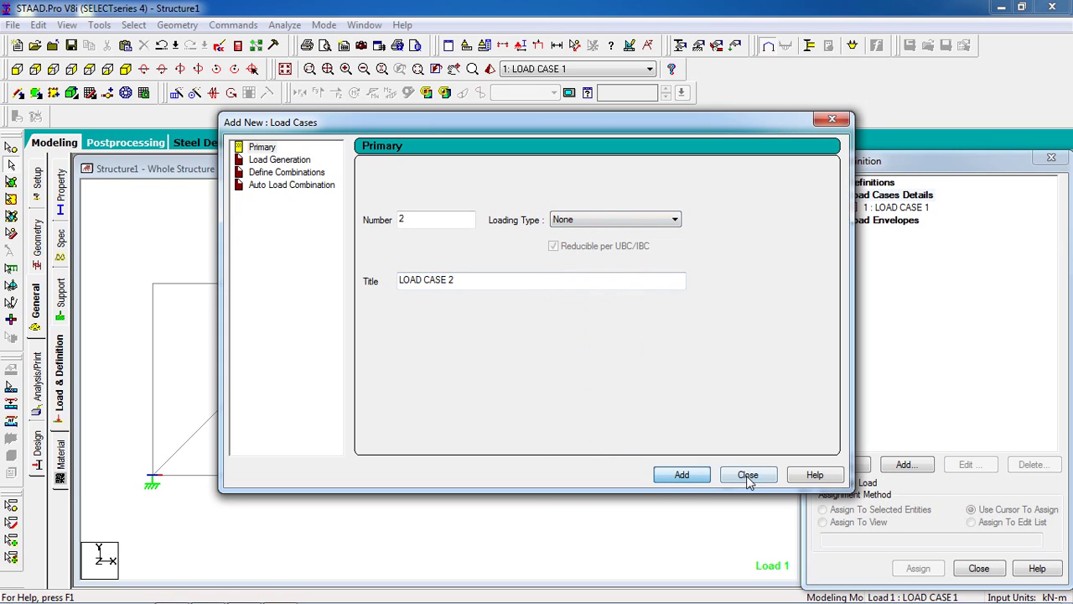
{"action": "left_click", "coordinate": [747, 475]}
Step: Add a selfweight load in Y with factor -1 to LOAD CASE 1
{"action": "left_click", "coordinate": [918, 209]}
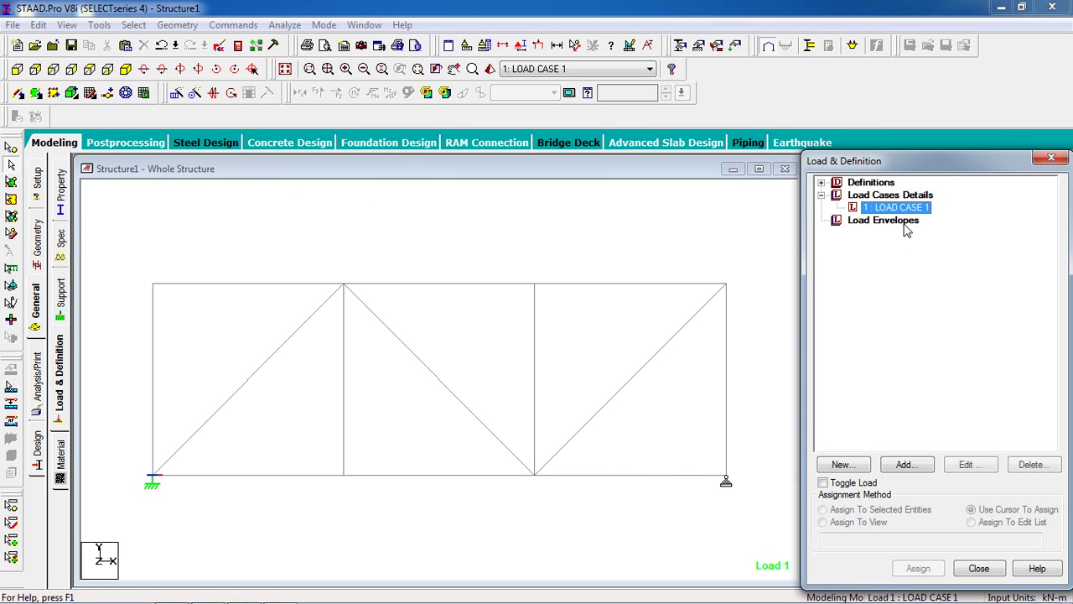
{"action": "left_click", "coordinate": [907, 464]}
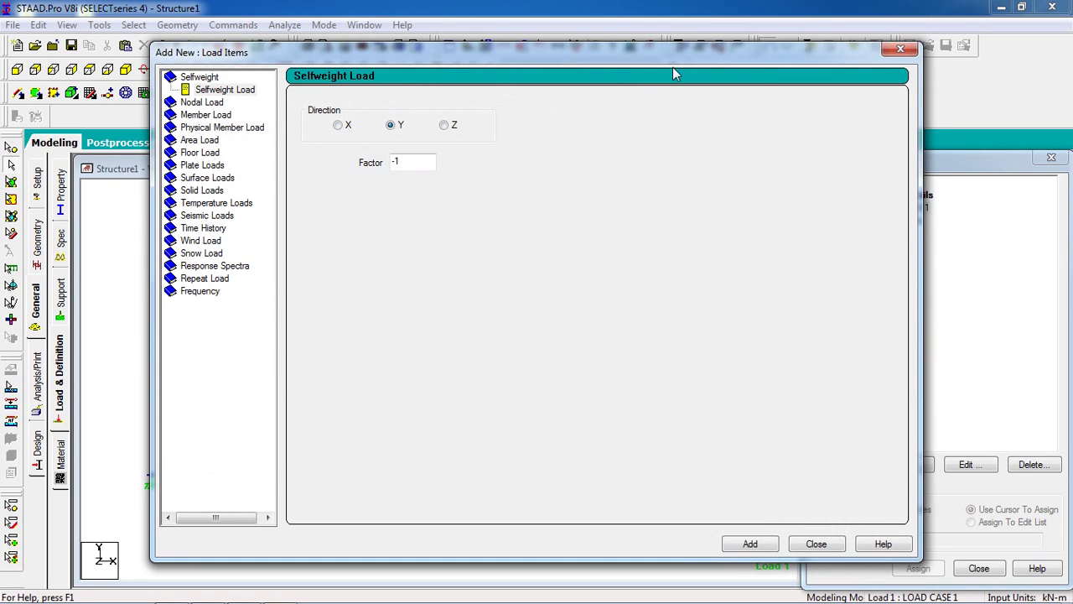
{"action": "left_click", "coordinate": [217, 90]}
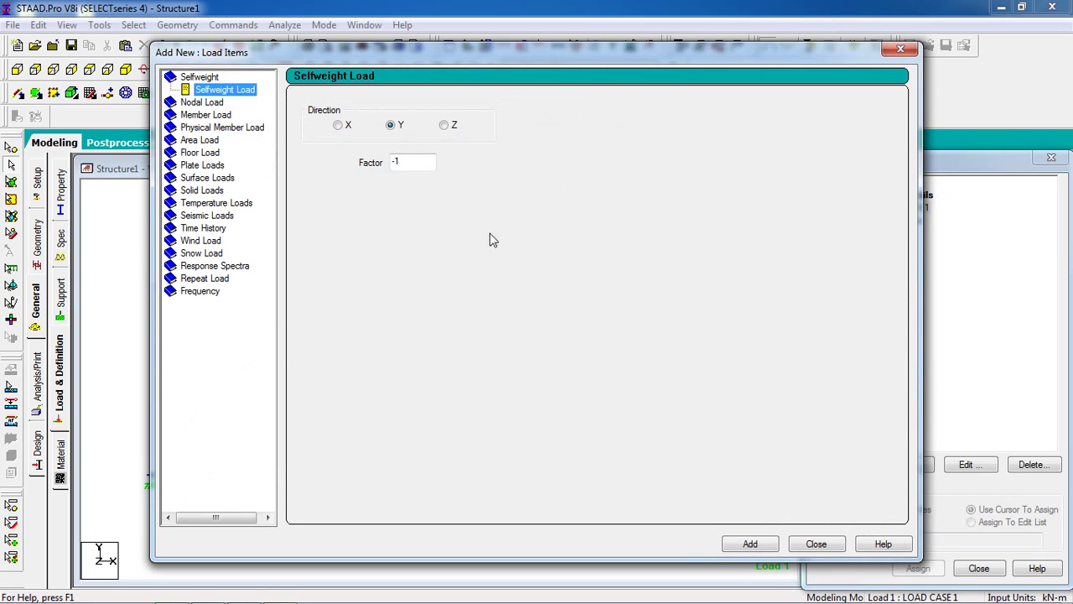
{"action": "left_click", "coordinate": [749, 544]}
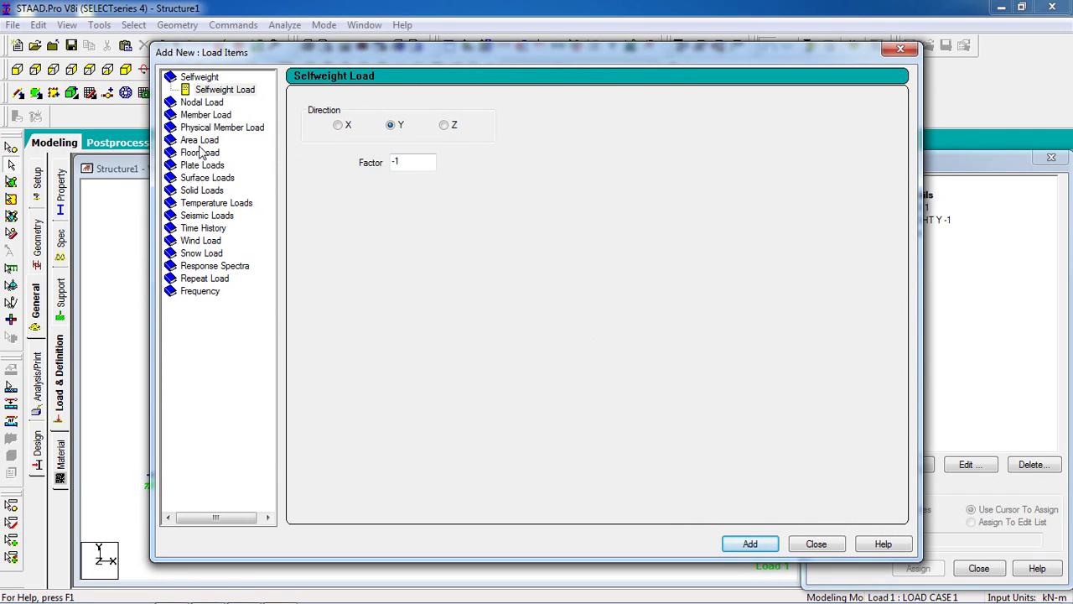
Step: Switch to the Node nodal-load entry and review the fig32a.gif truss load figure
{"action": "left_click", "coordinate": [199, 102]}
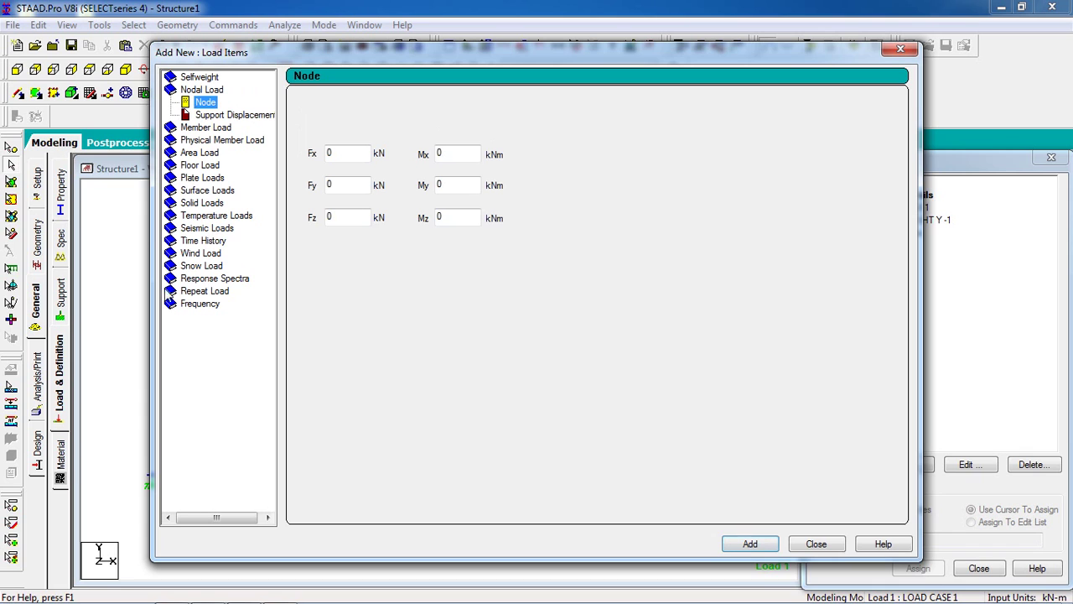
{"action": "left_click", "coordinate": [207, 592]}
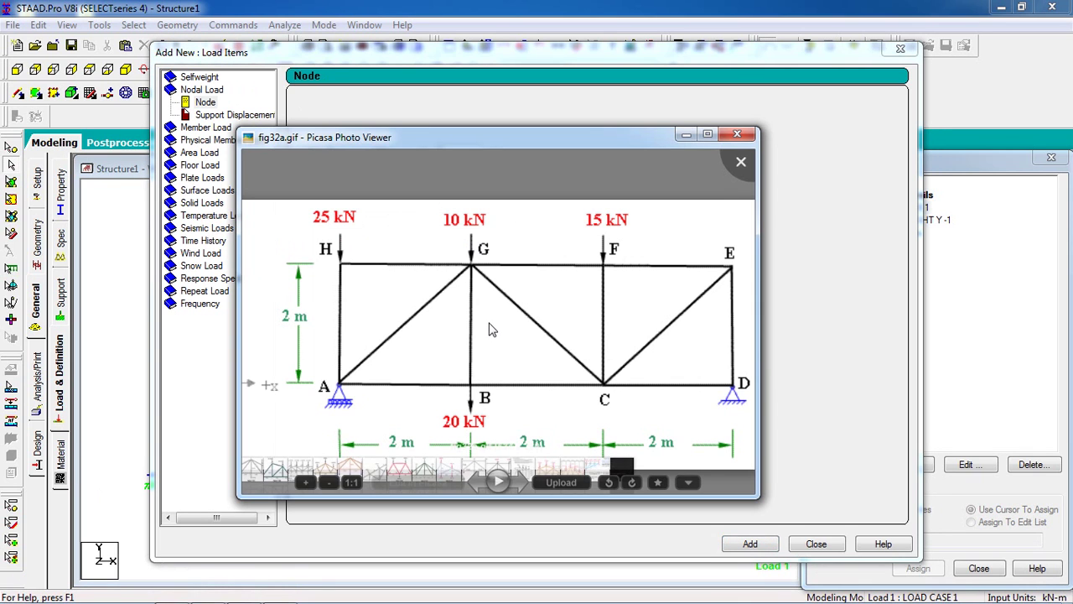
{"action": "scroll", "coordinate": [503, 325], "scroll_direction": "down", "scroll_amount": 2}
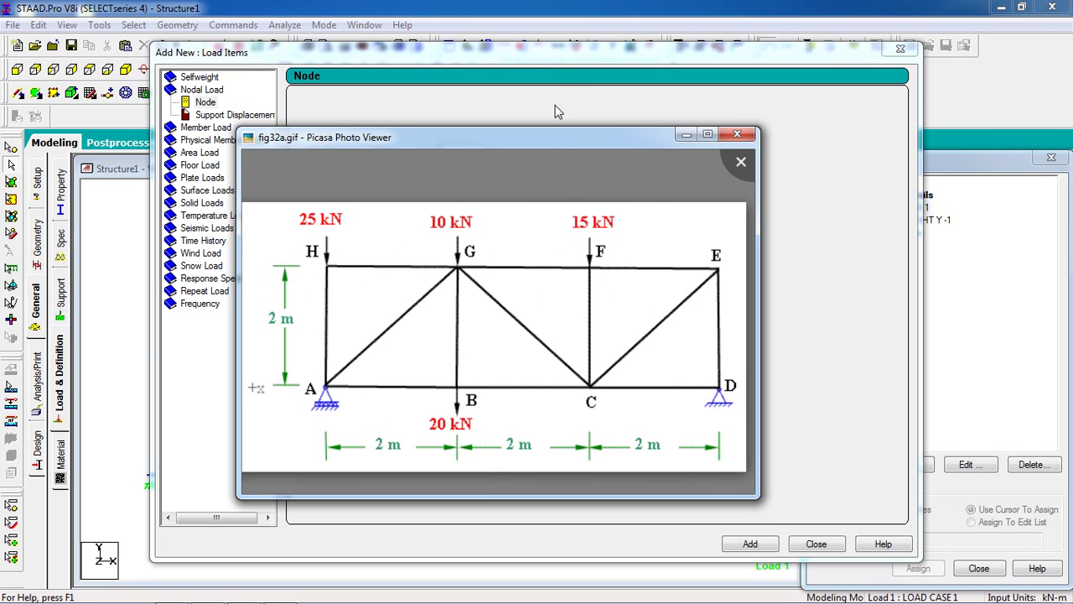
{"action": "left_click", "coordinate": [546, 55]}
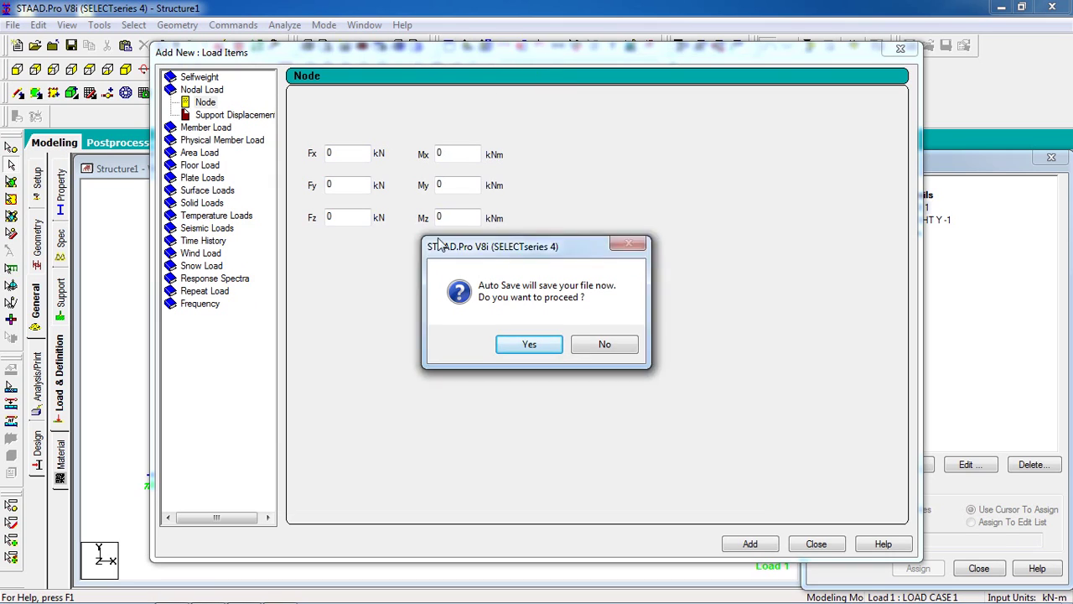
Step: Decline the auto save and add a nodal load of Fy -25 kN
{"action": "left_click", "coordinate": [591, 346]}
{"action": "double_click", "coordinate": [335, 184]}
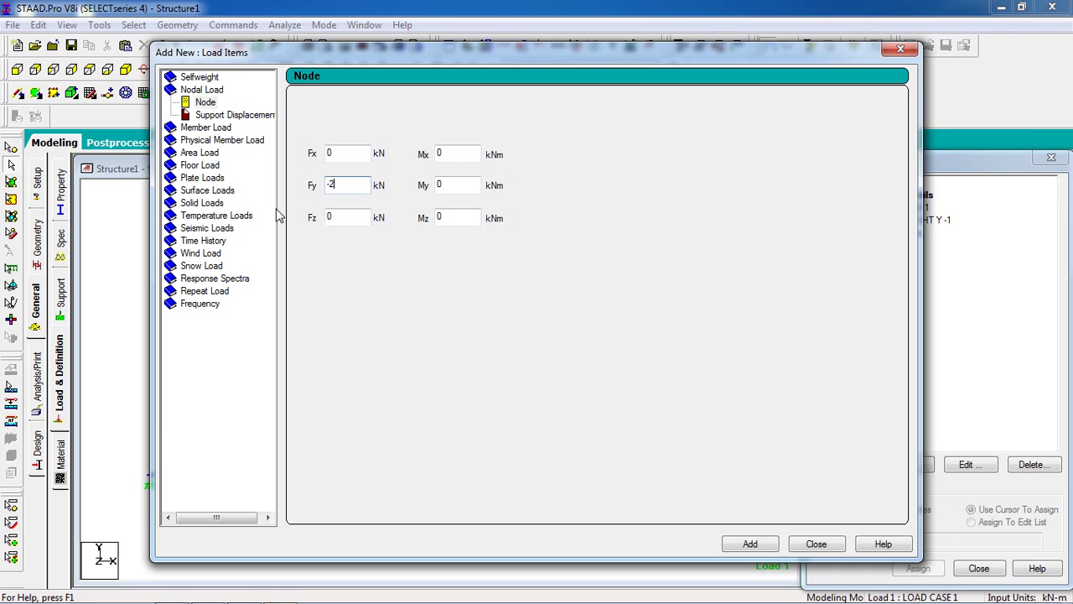
{"action": "type", "text": "-25"}
{"action": "left_click", "coordinate": [750, 545]}
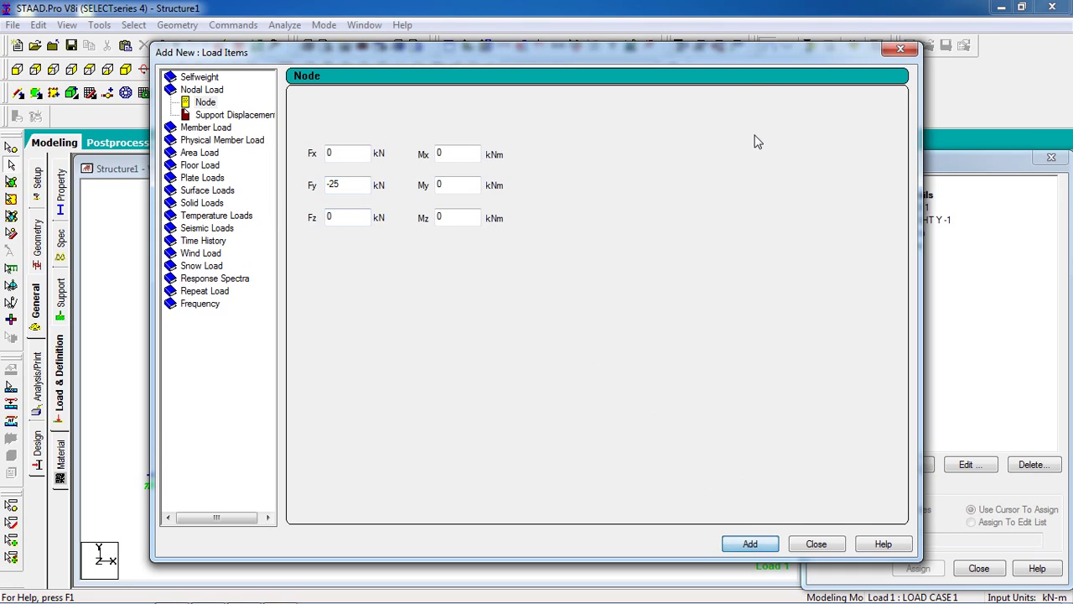
Step: Check the reference figure and add a nodal load of Fy -15 kN
{"action": "double_click", "coordinate": [335, 186]}
{"action": "type", "text": "-"}
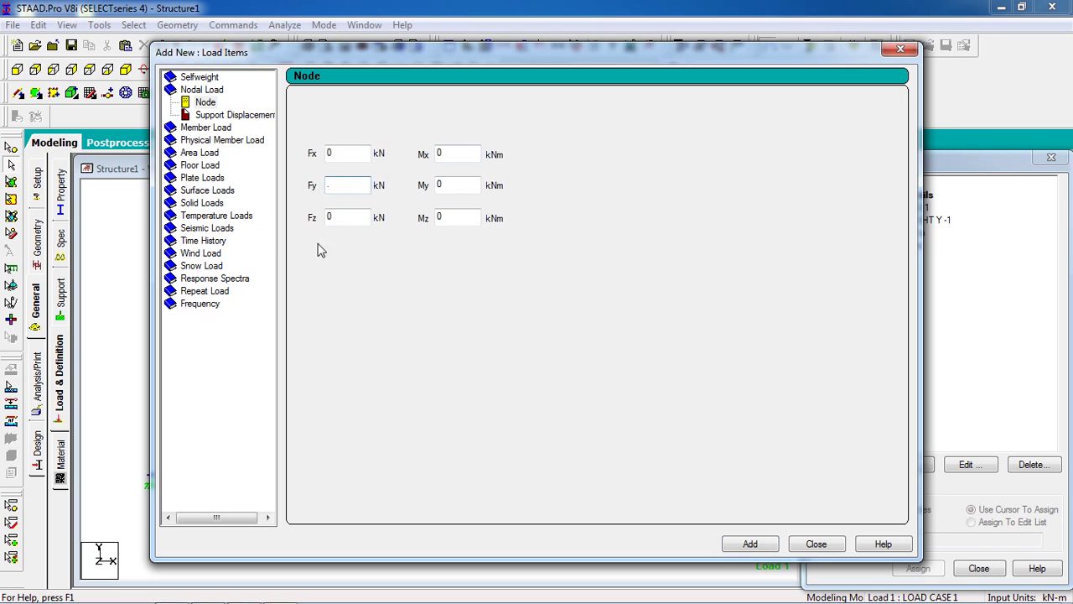
{"action": "key", "text": "BackSpace"}
{"action": "left_click", "coordinate": [283, 596]}
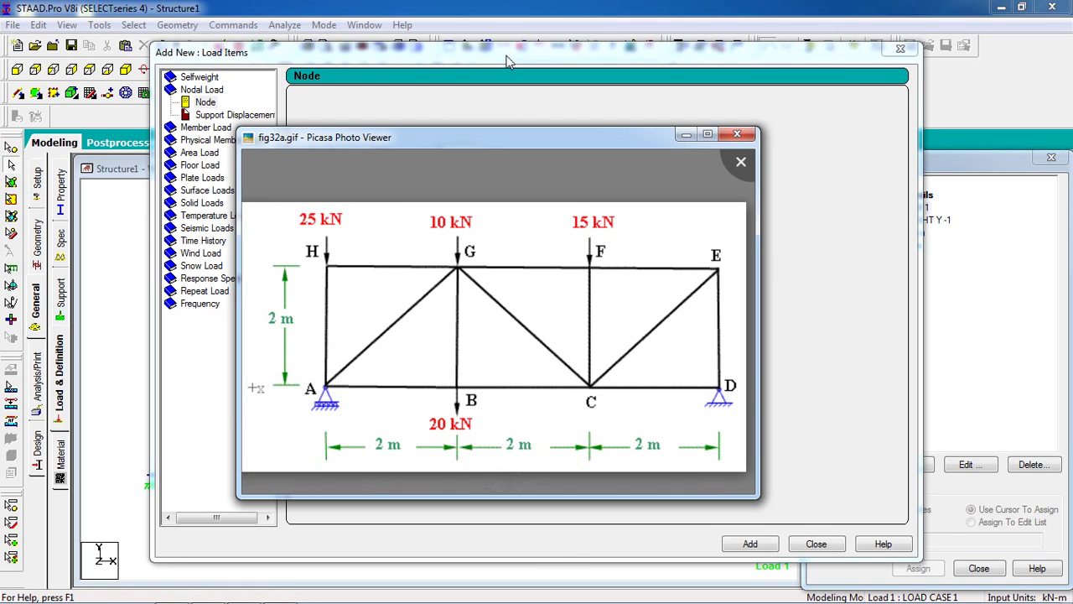
{"action": "left_click", "coordinate": [367, 199]}
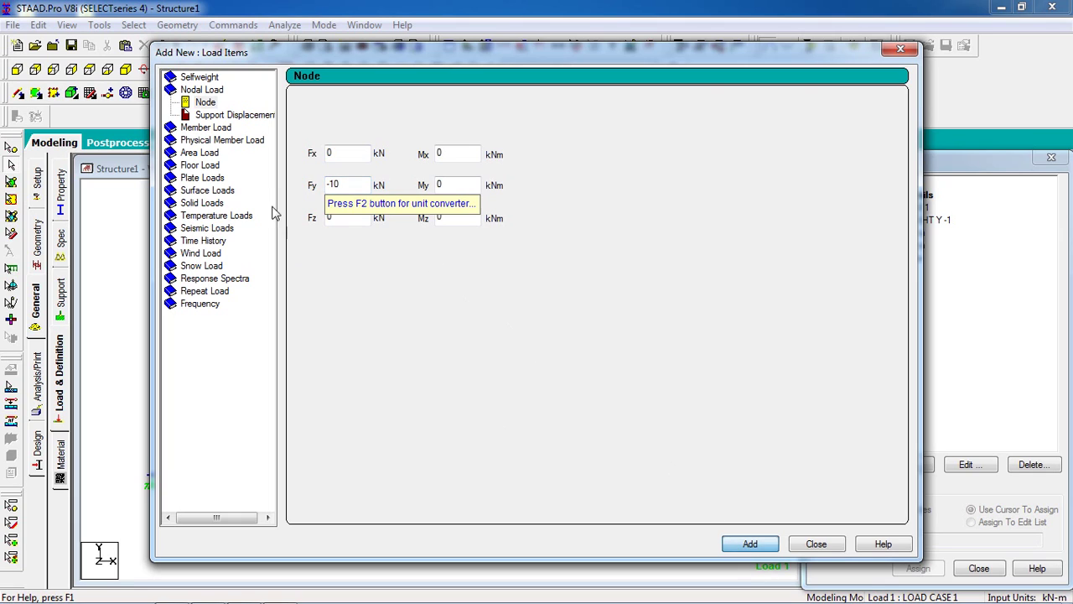
{"action": "left_click_drag", "start_coordinate": [348, 189], "coordinate": [336, 191]}
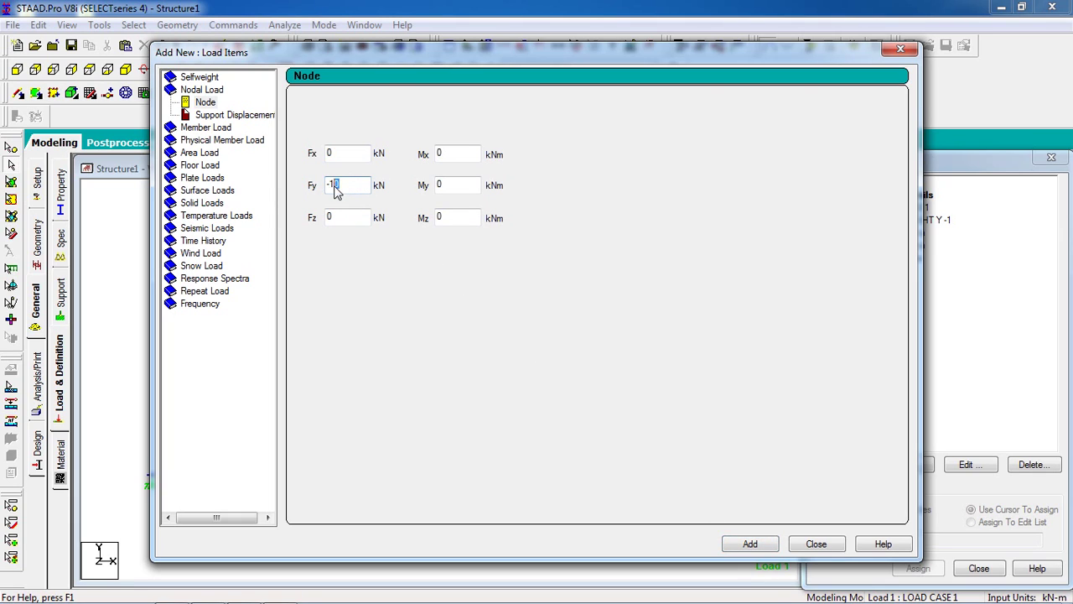
{"action": "type", "text": "5"}
{"action": "left_click", "coordinate": [746, 543]}
Step: Add a nodal load of Fy -20 kN, close the load items window, and select the selfweight load
{"action": "left_click_drag", "start_coordinate": [355, 186], "coordinate": [317, 208]}
{"action": "type", "text": "-20"}
{"action": "left_click", "coordinate": [748, 543]}
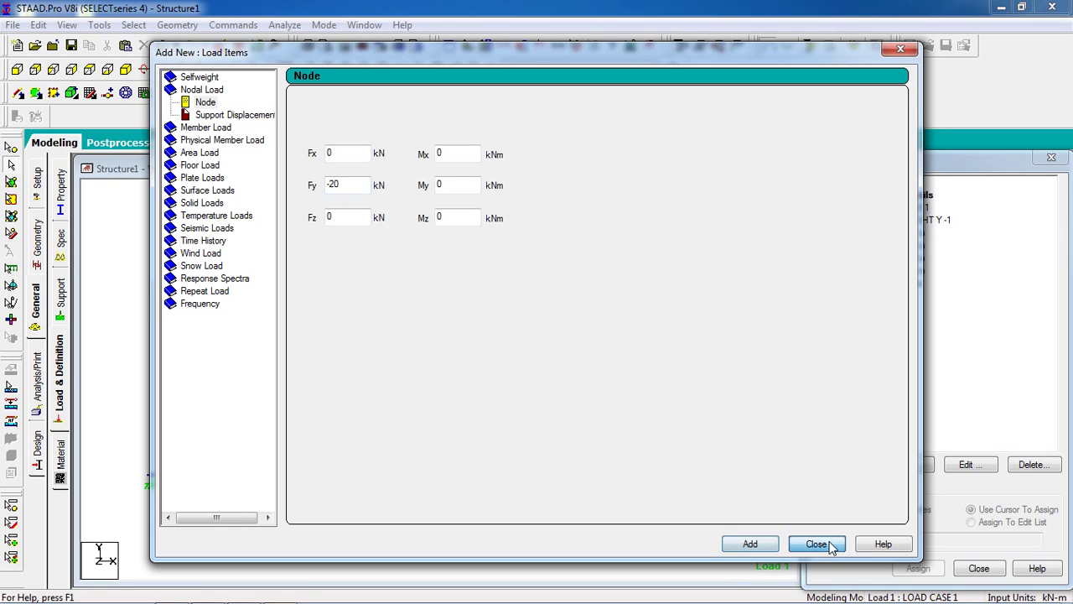
{"action": "left_click", "coordinate": [816, 543]}
{"action": "left_click", "coordinate": [902, 220]}
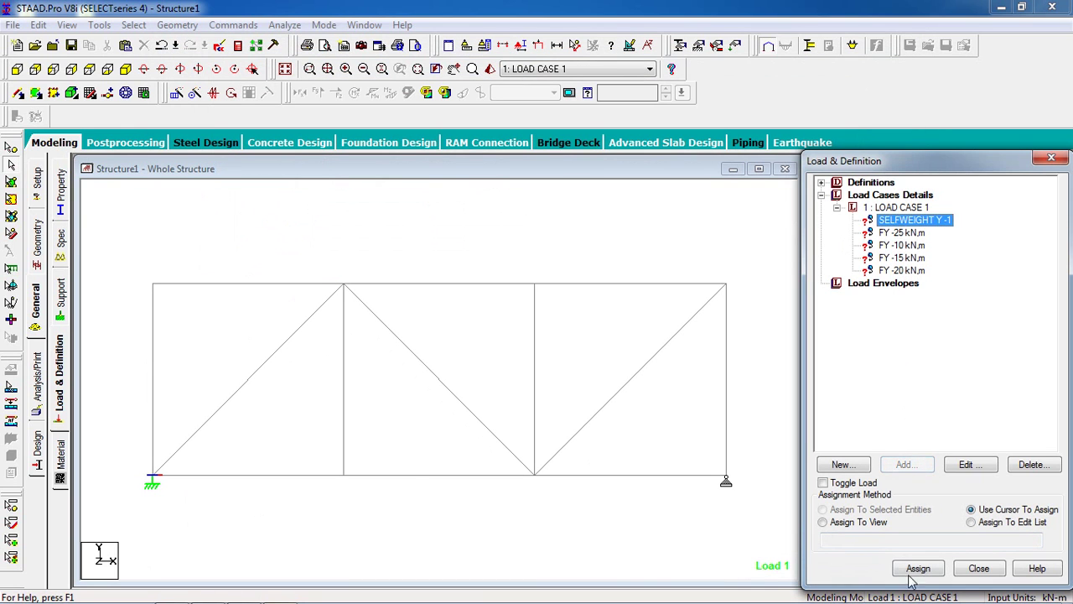
Step: Assign the selfweight Y -1 load to the whole truss
{"action": "left_click", "coordinate": [868, 526]}
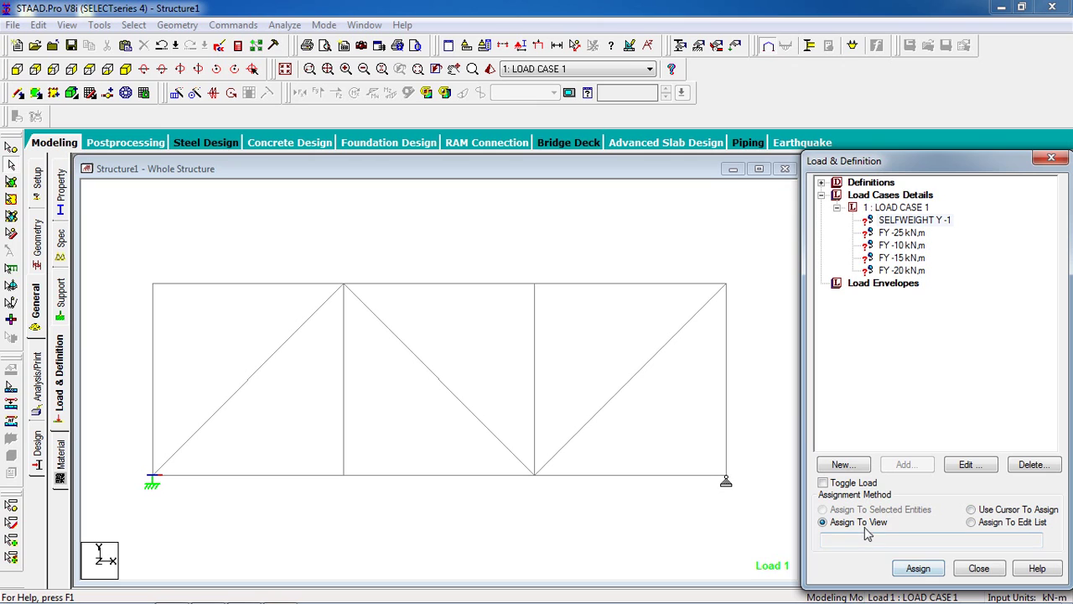
{"action": "left_click", "coordinate": [921, 569]}
{"action": "left_click", "coordinate": [949, 413]}
Step: Select the FY -25 kN load, switch to node selection, and check the reference truss figure
{"action": "left_click", "coordinate": [890, 234]}
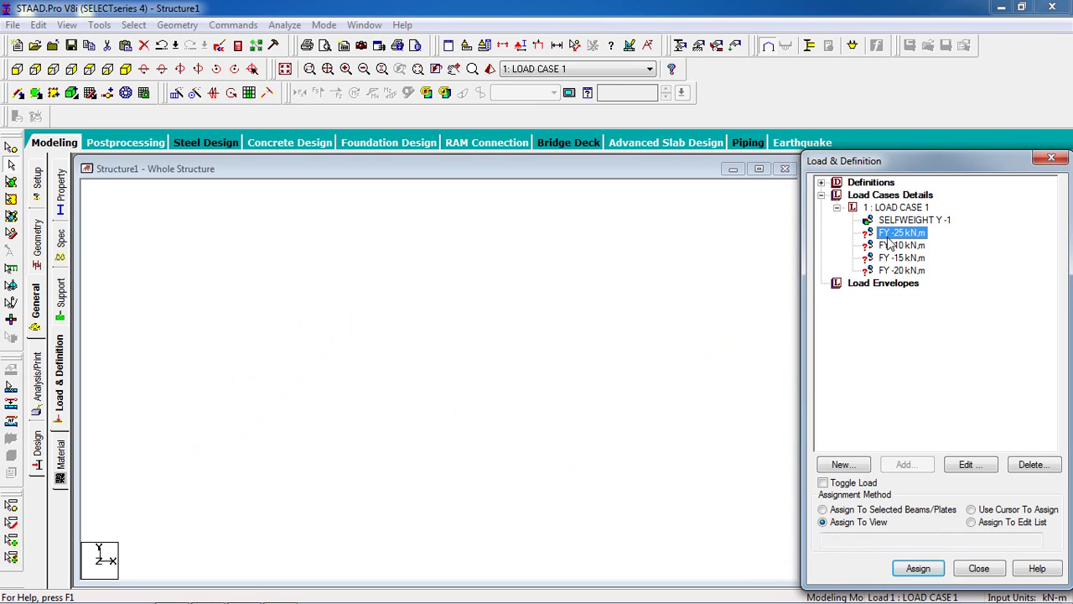
{"action": "left_click", "coordinate": [239, 243]}
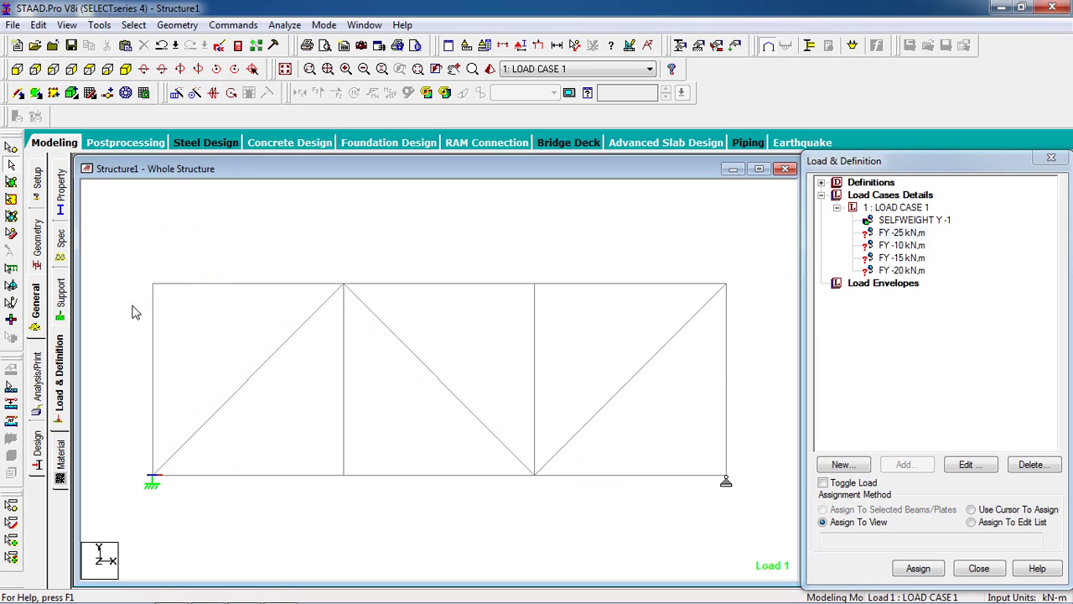
{"action": "left_click", "coordinate": [10, 147]}
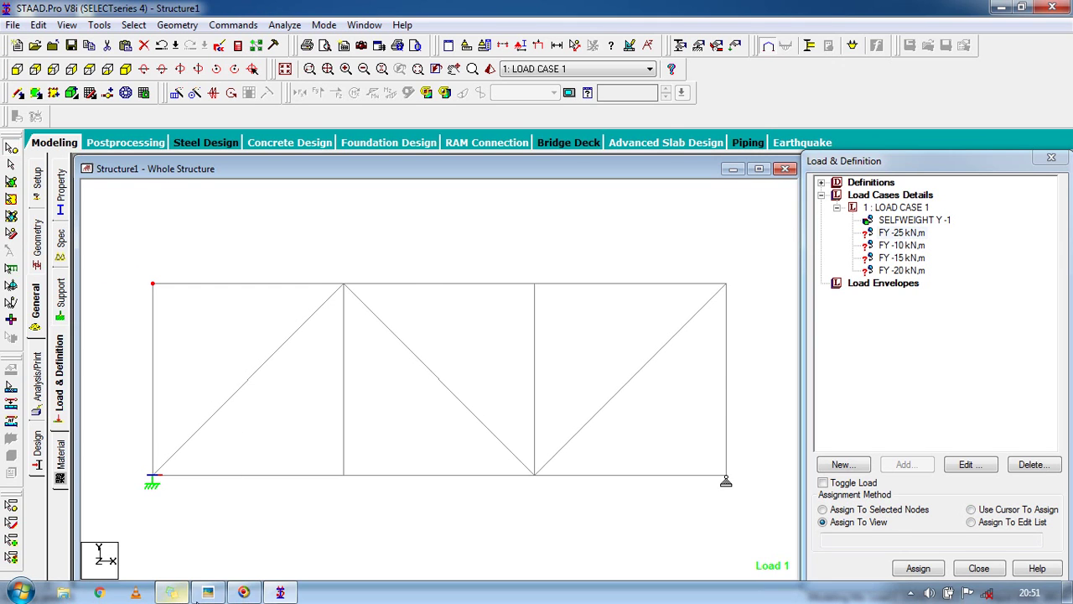
{"action": "left_click", "coordinate": [171, 592]}
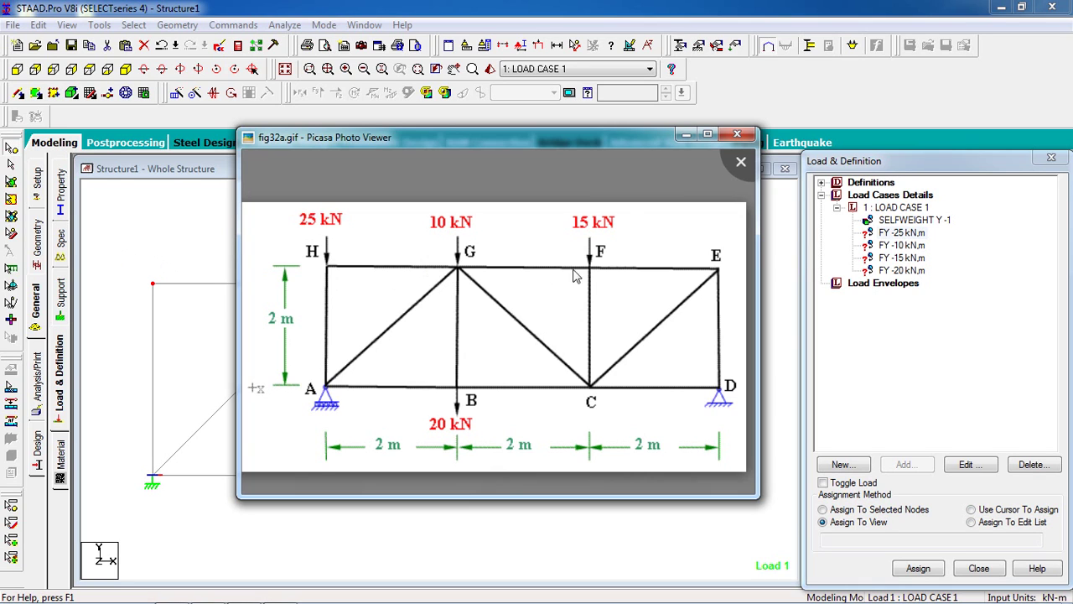
{"action": "left_click", "coordinate": [592, 8]}
Step: Assign FY -25 kN to the top-left node and FY -10 kN to the second top-chord node
{"action": "left_click", "coordinate": [872, 509]}
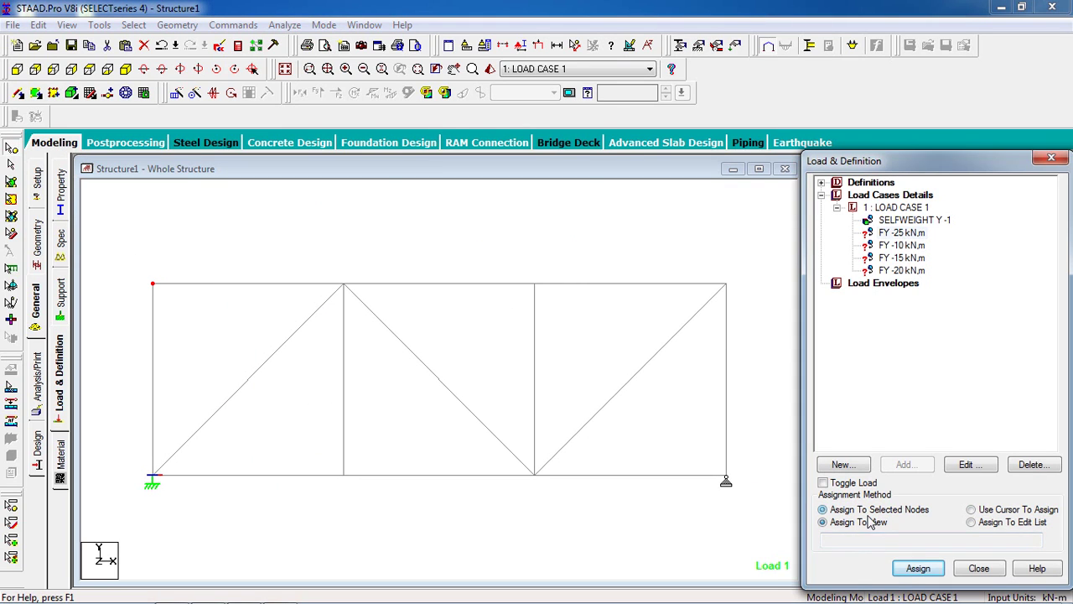
{"action": "left_click", "coordinate": [910, 569]}
{"action": "left_click", "coordinate": [952, 414]}
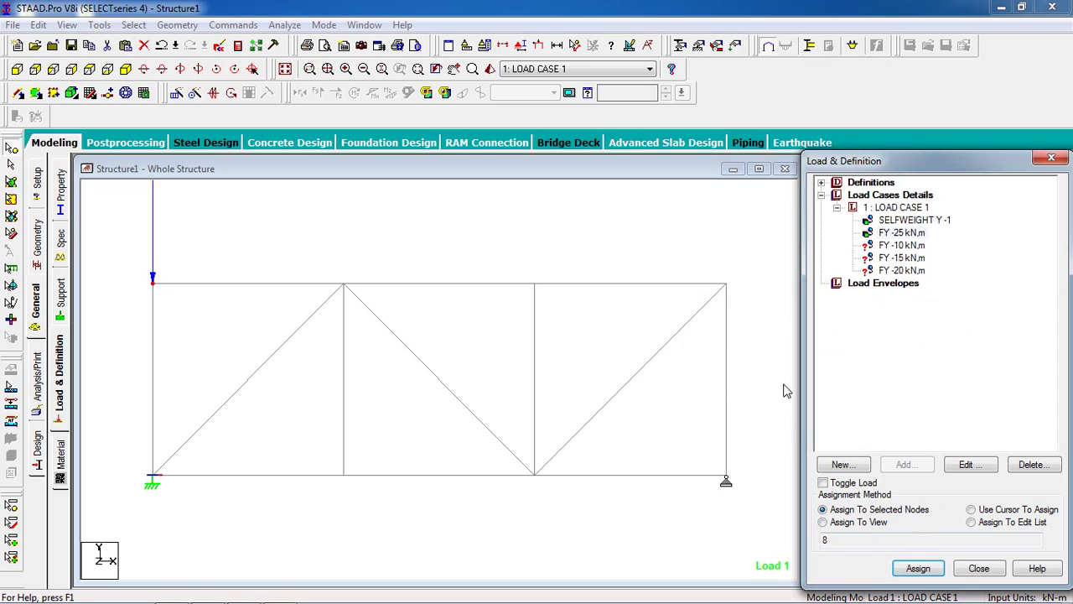
{"action": "left_click", "coordinate": [537, 47]}
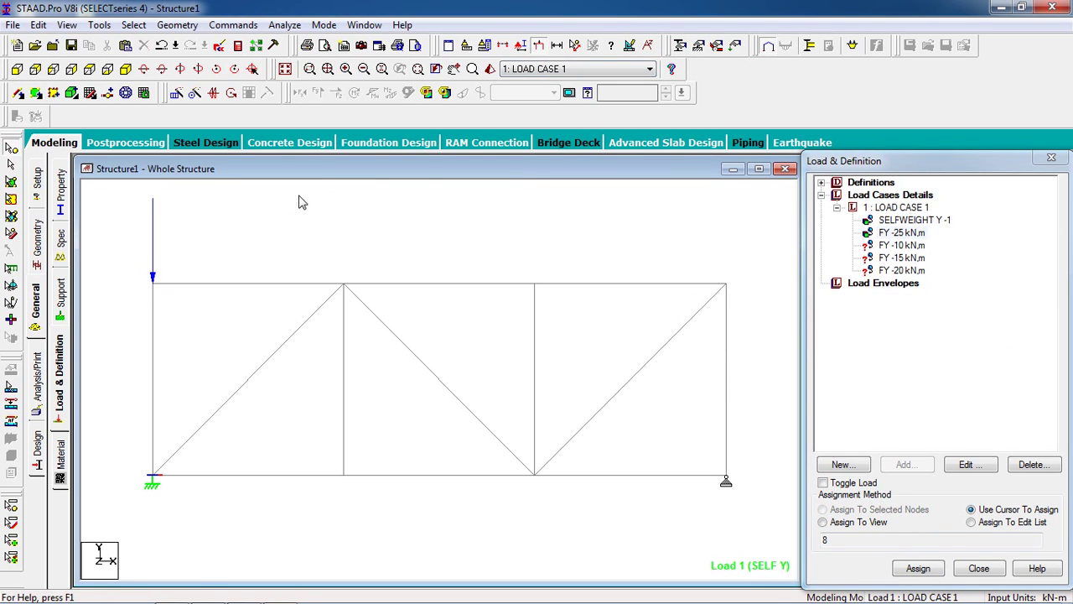
{"action": "left_click", "coordinate": [900, 246]}
{"action": "left_click", "coordinate": [342, 285]}
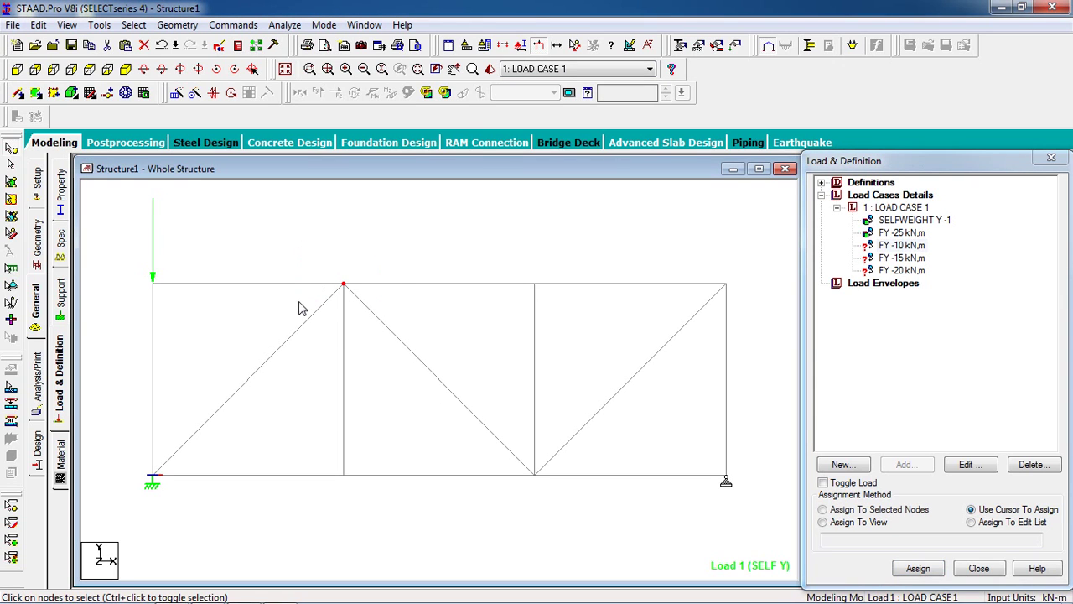
{"action": "left_click", "coordinate": [847, 508]}
{"action": "left_click", "coordinate": [914, 569]}
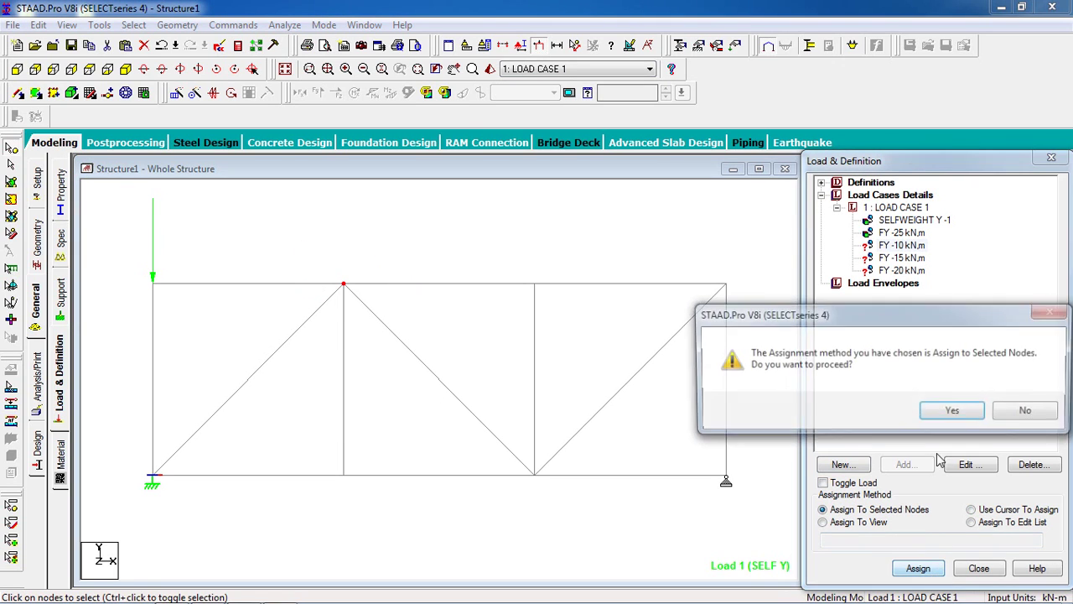
{"action": "left_click", "coordinate": [952, 410]}
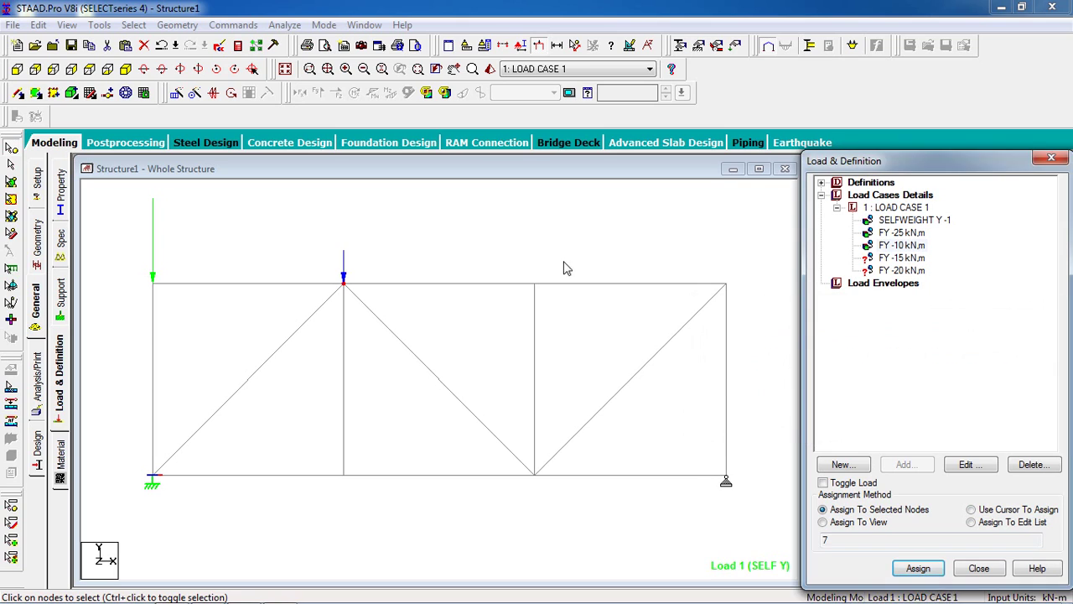
Step: Assign FY -15 kN to the third top-chord node, then open the FY -20 kN load for editing
{"action": "left_click", "coordinate": [901, 271]}
{"action": "left_click", "coordinate": [901, 258]}
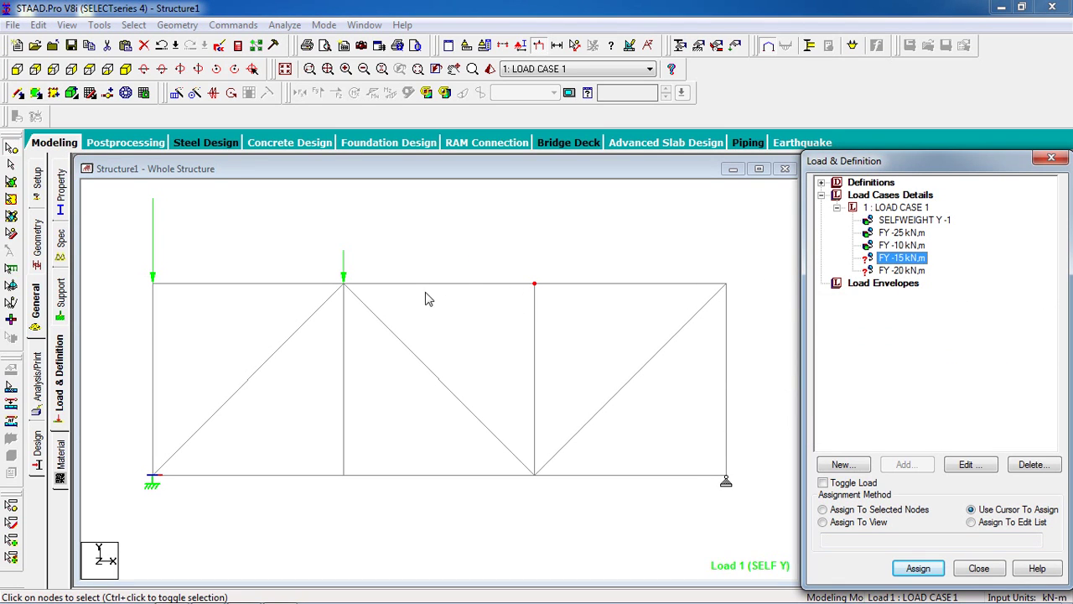
{"action": "left_click", "coordinate": [894, 510]}
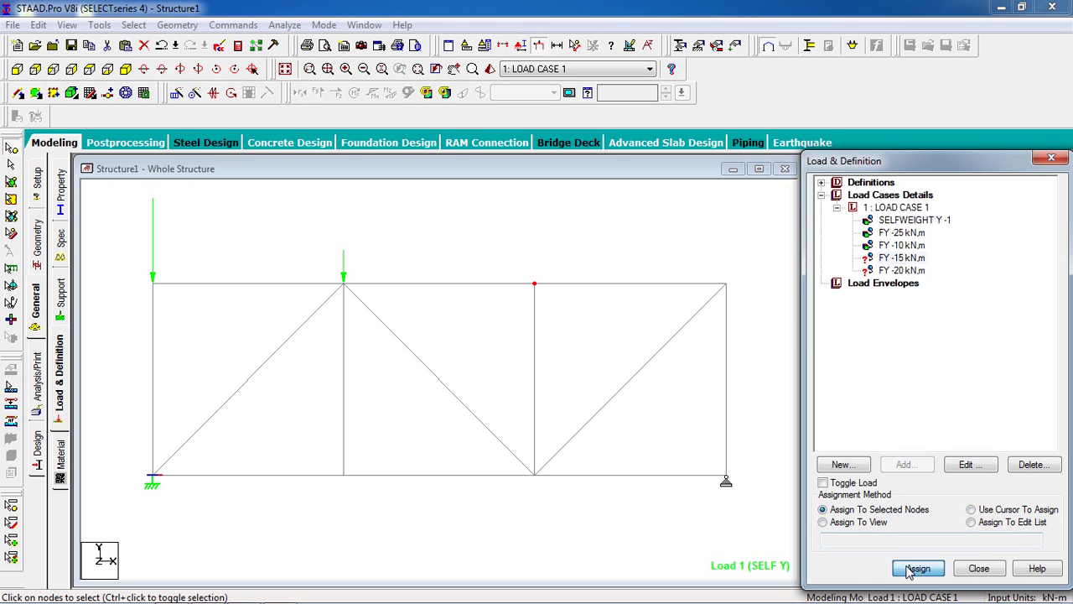
{"action": "left_click", "coordinate": [918, 569]}
{"action": "left_click", "coordinate": [953, 413]}
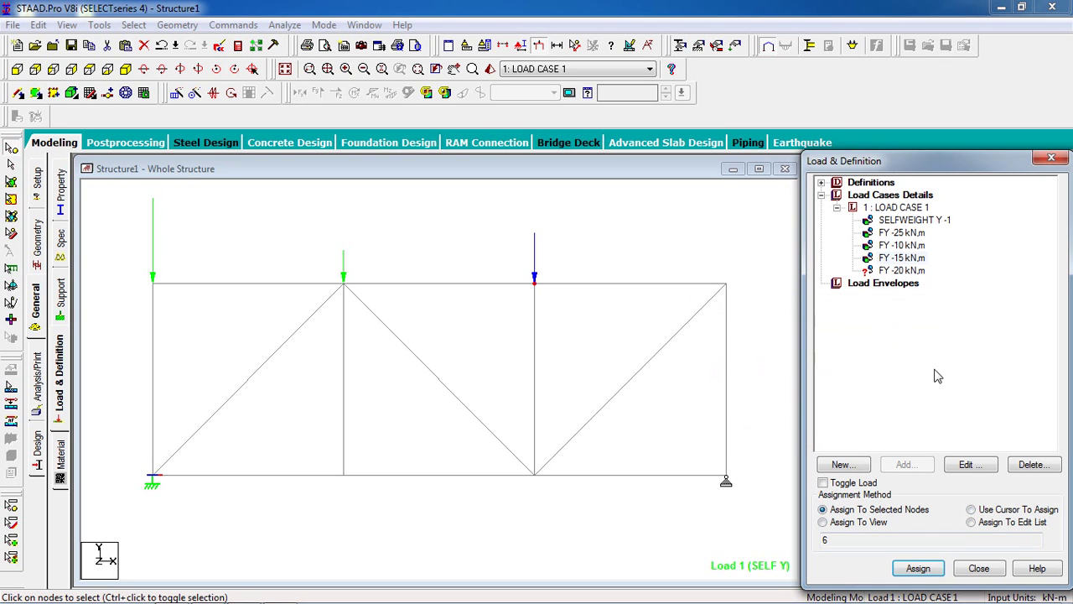
{"action": "left_click", "coordinate": [902, 270]}
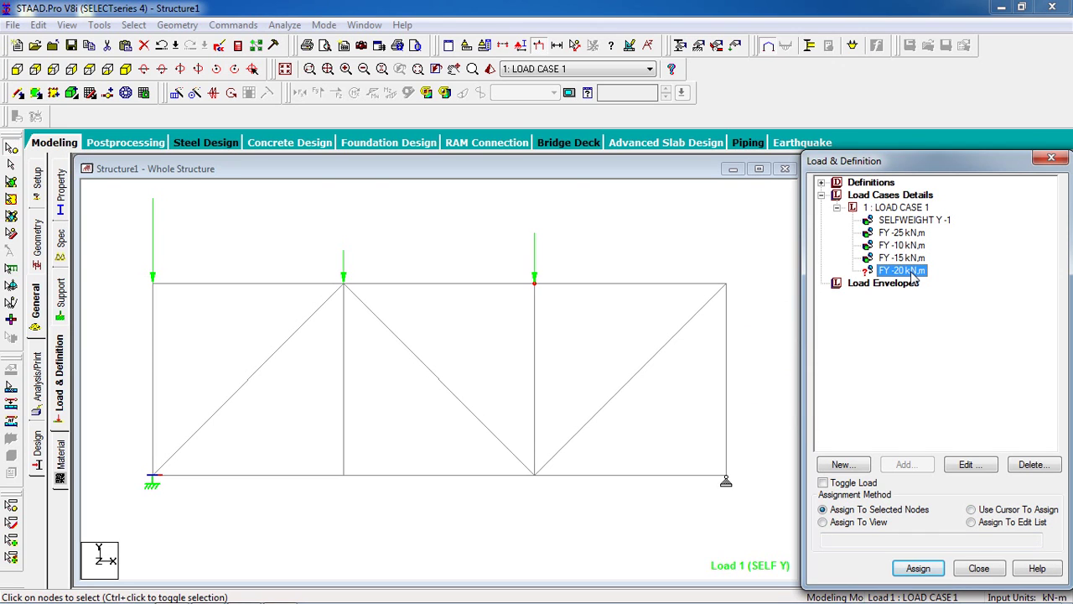
{"action": "double_click", "coordinate": [911, 274]}
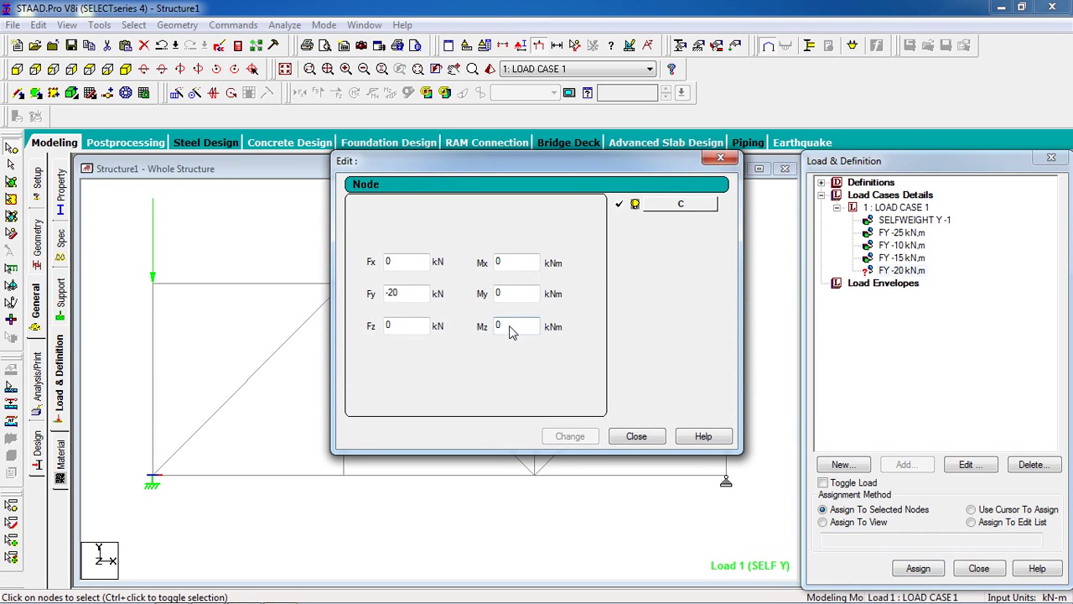
Step: Change the 20 kN nodal load's Fy to positive 20 after checking the reference figure
{"action": "left_click_drag", "start_coordinate": [489, 174], "coordinate": [560, 177]}
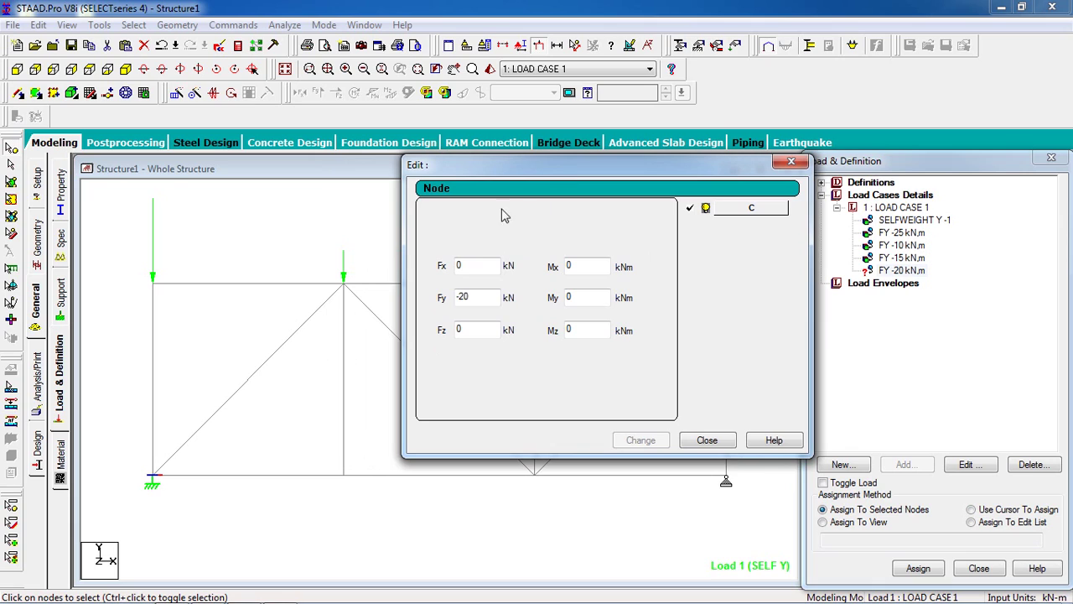
{"action": "left_click", "coordinate": [460, 298]}
{"action": "key", "text": "BackSpace"}
{"action": "left_click", "coordinate": [280, 592]}
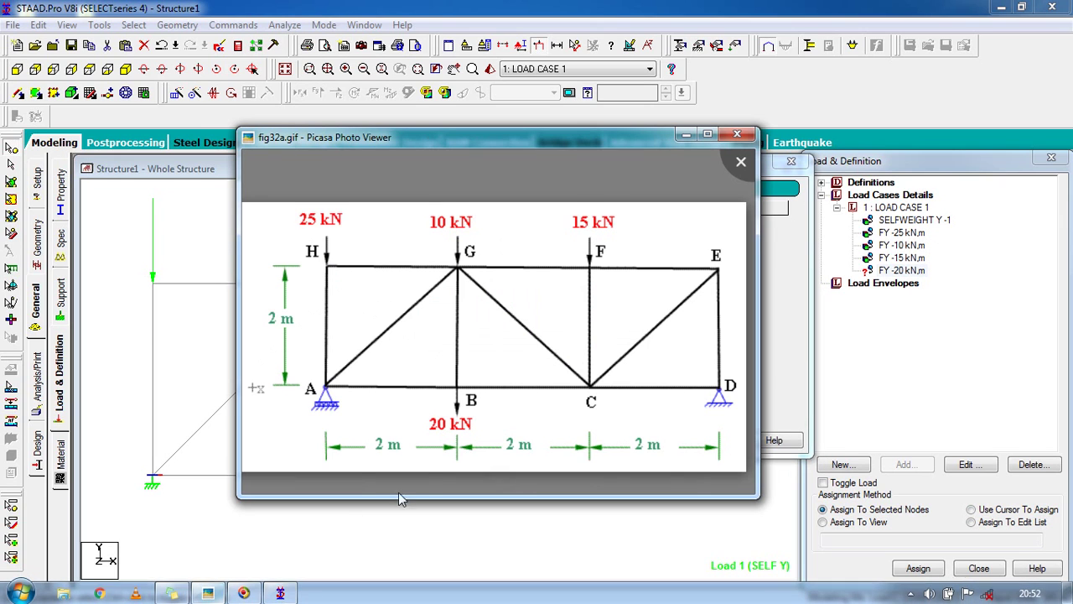
{"action": "left_click", "coordinate": [545, 7]}
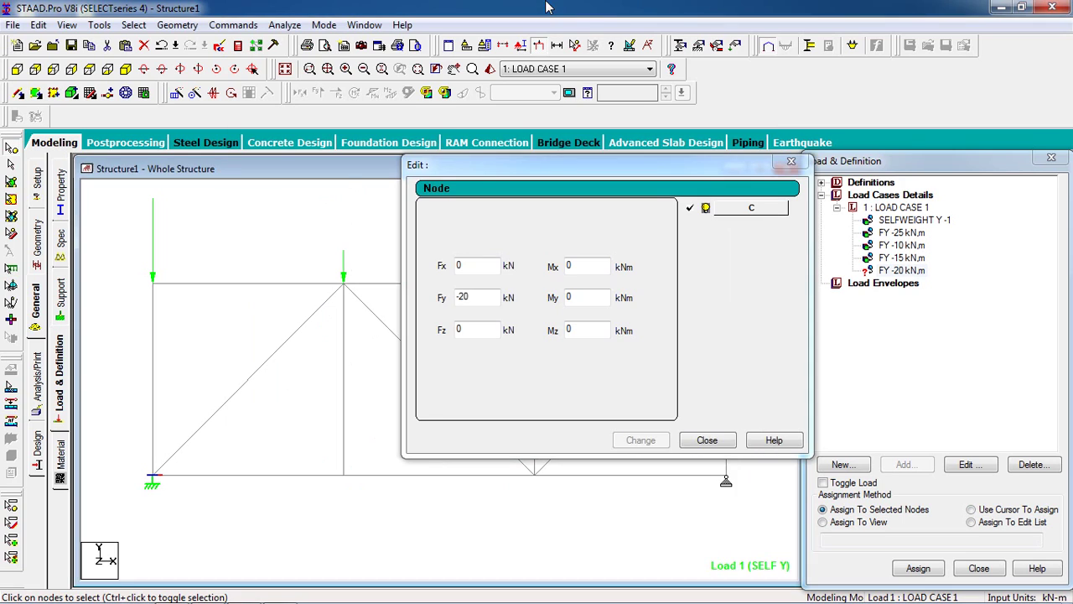
{"action": "left_click", "coordinate": [459, 302]}
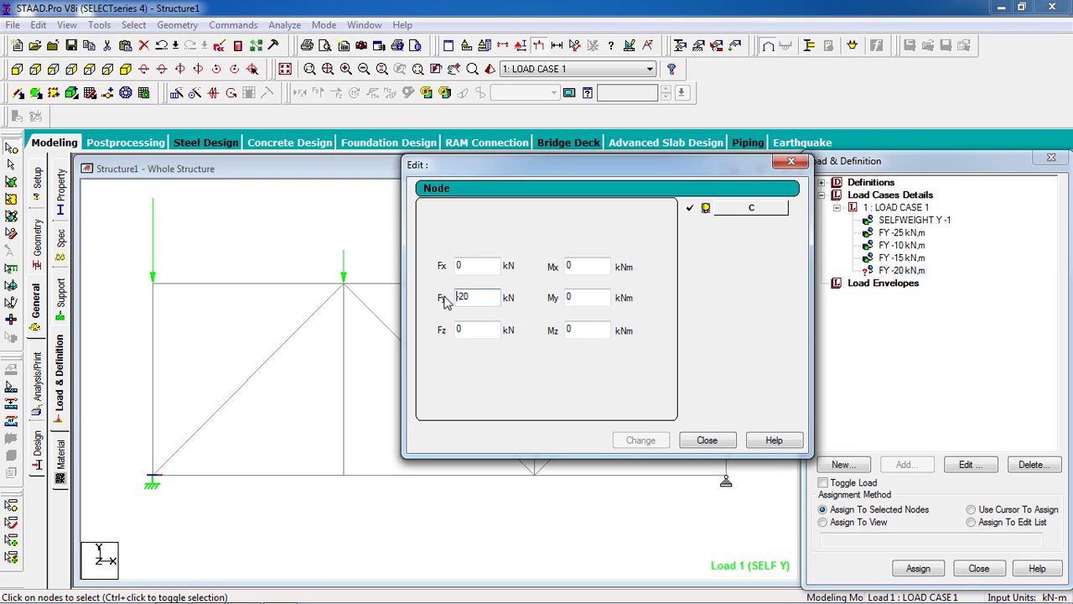
{"action": "left_click_drag", "start_coordinate": [460, 309], "coordinate": [448, 307]}
{"action": "key", "text": "Delete"}
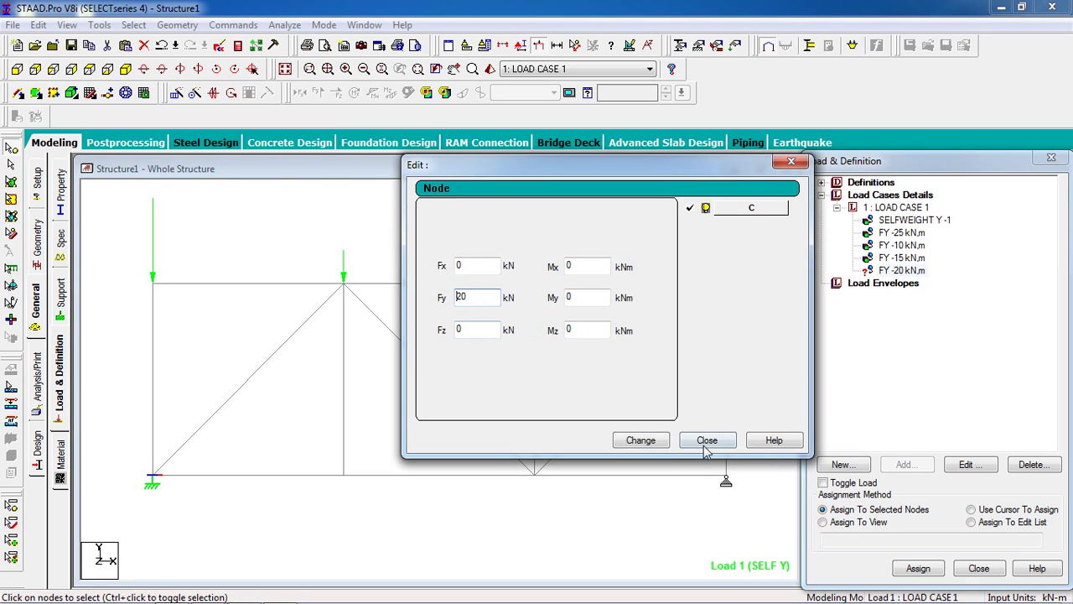
{"action": "left_click", "coordinate": [656, 441]}
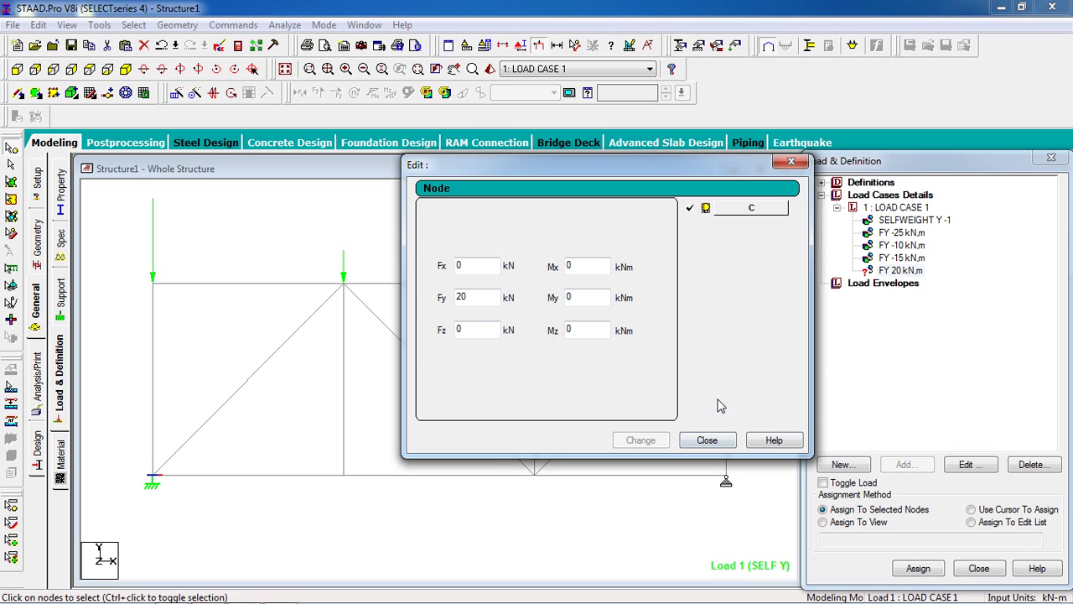
{"action": "left_click", "coordinate": [722, 441]}
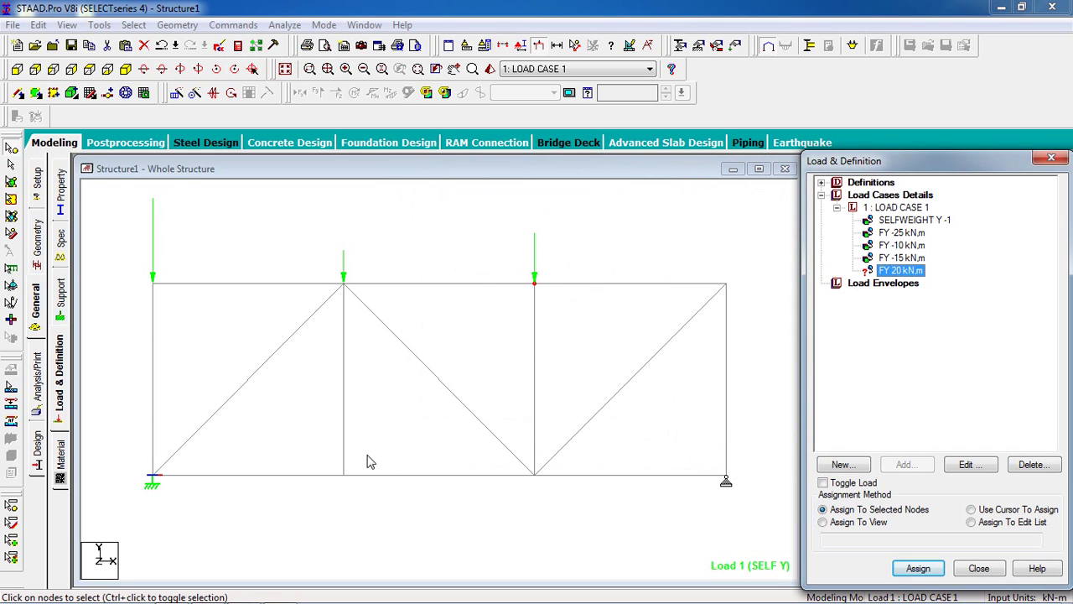
Step: Assign the FY 20 kN load to the bottom middle node
{"action": "left_click_drag", "start_coordinate": [368, 449], "coordinate": [314, 506]}
{"action": "left_click", "coordinate": [886, 509]}
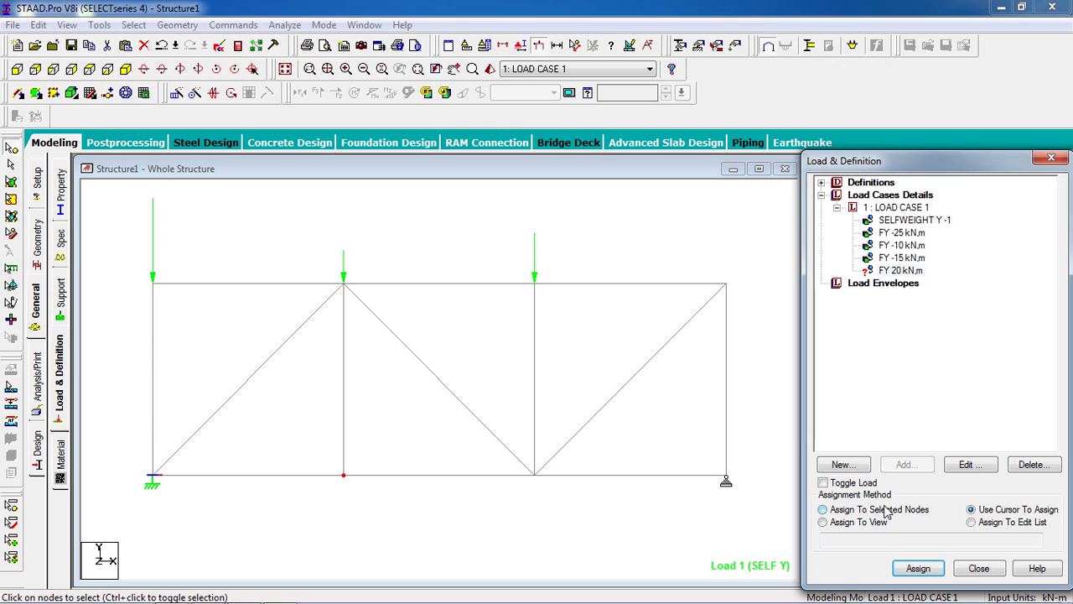
{"action": "left_click", "coordinate": [918, 567]}
{"action": "left_click", "coordinate": [953, 412]}
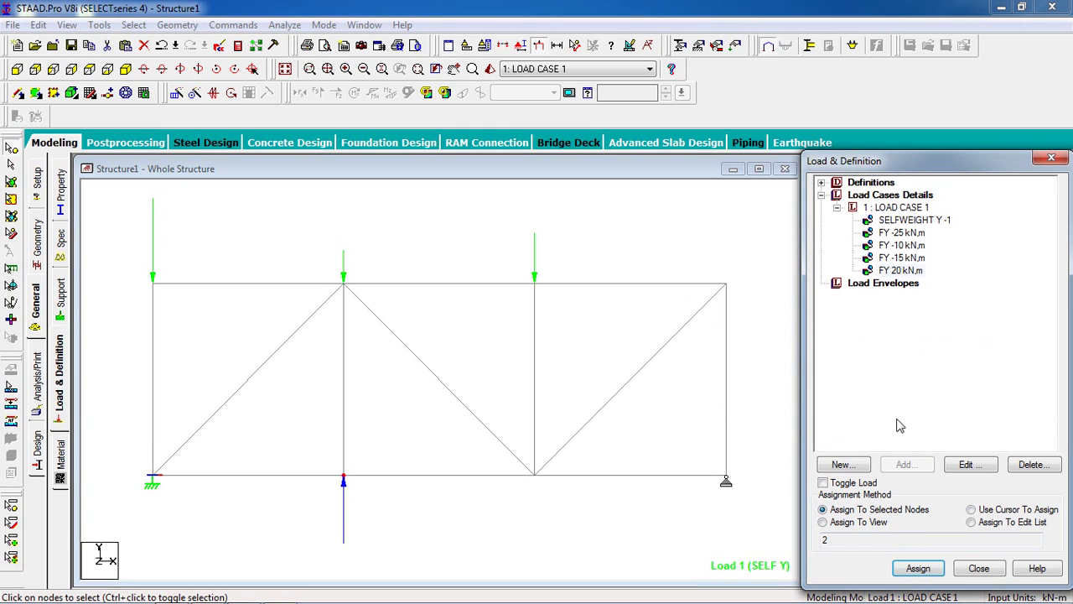
{"action": "left_click", "coordinate": [469, 445]}
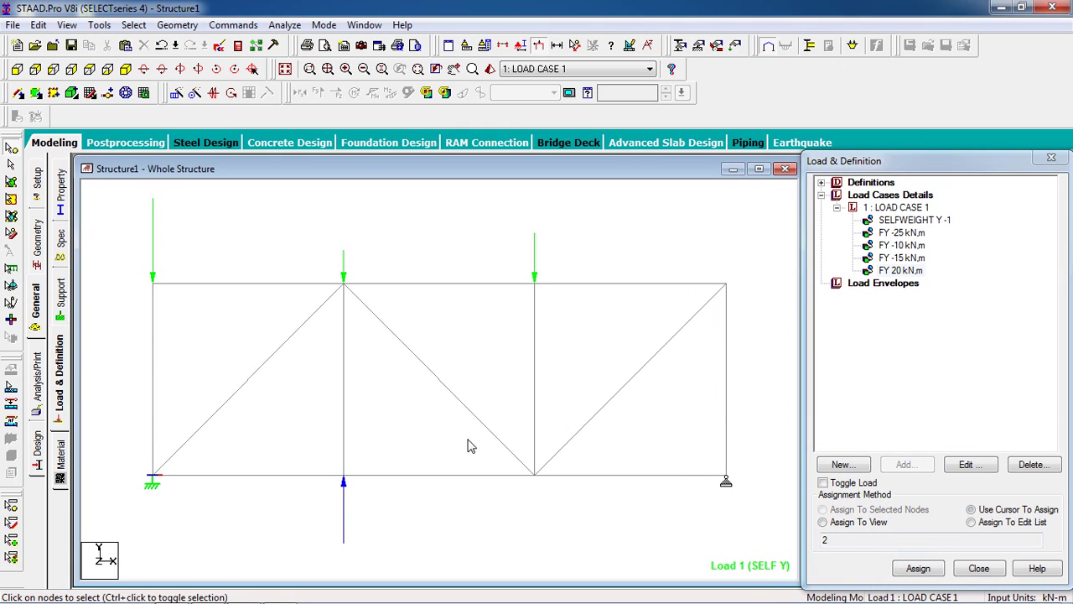
Step: Browse the nodal force and support displacement fields for Load Case 1 without adding anything
{"action": "left_click", "coordinate": [902, 270]}
{"action": "left_click", "coordinate": [891, 207]}
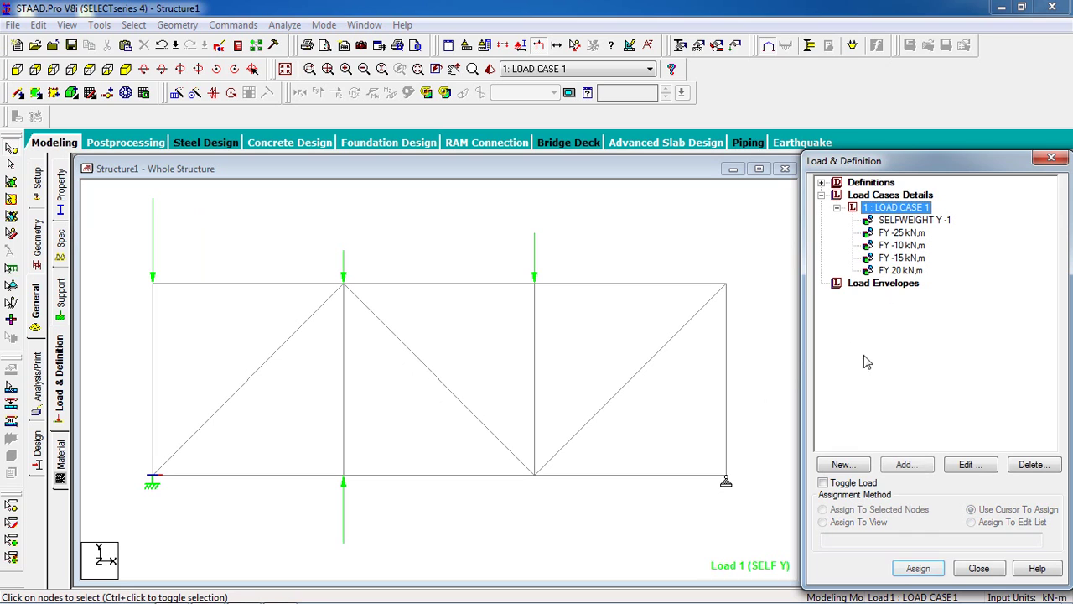
{"action": "left_click", "coordinate": [905, 466]}
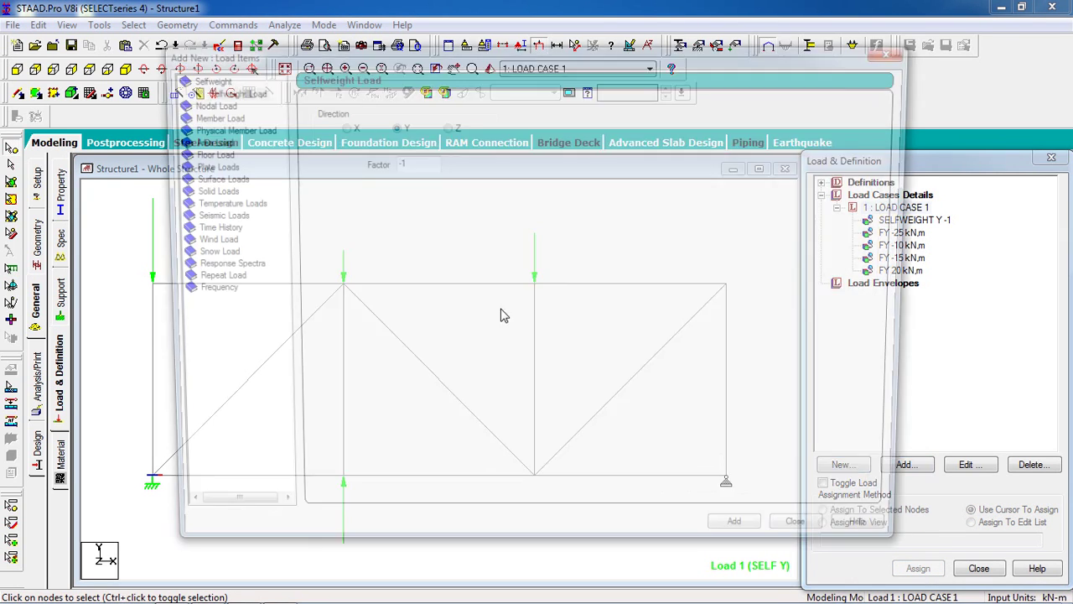
{"action": "left_click", "coordinate": [203, 103]}
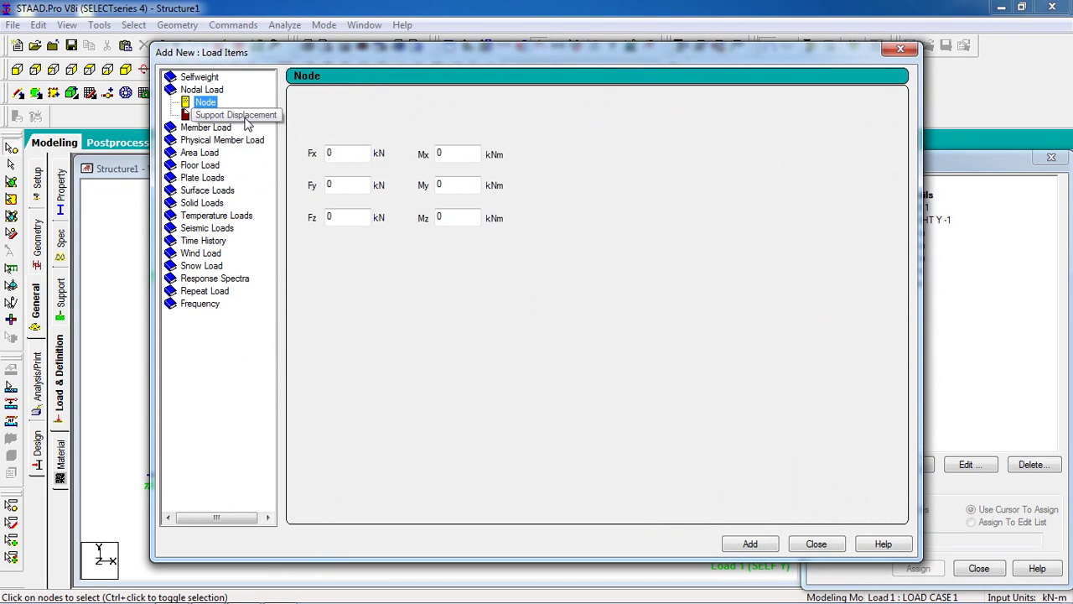
{"action": "left_click", "coordinate": [246, 117]}
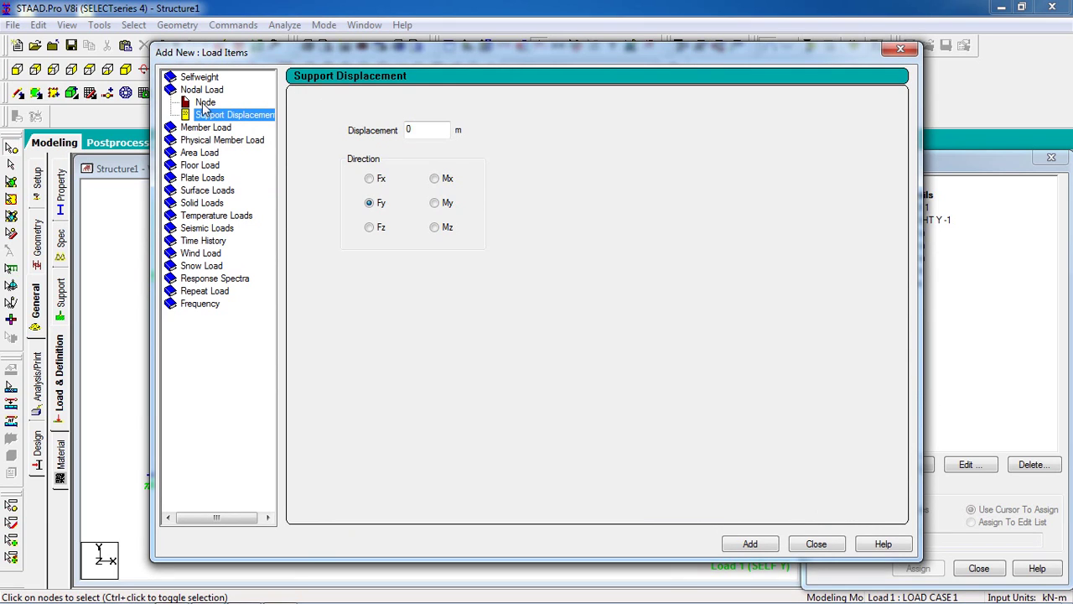
{"action": "left_click", "coordinate": [205, 104]}
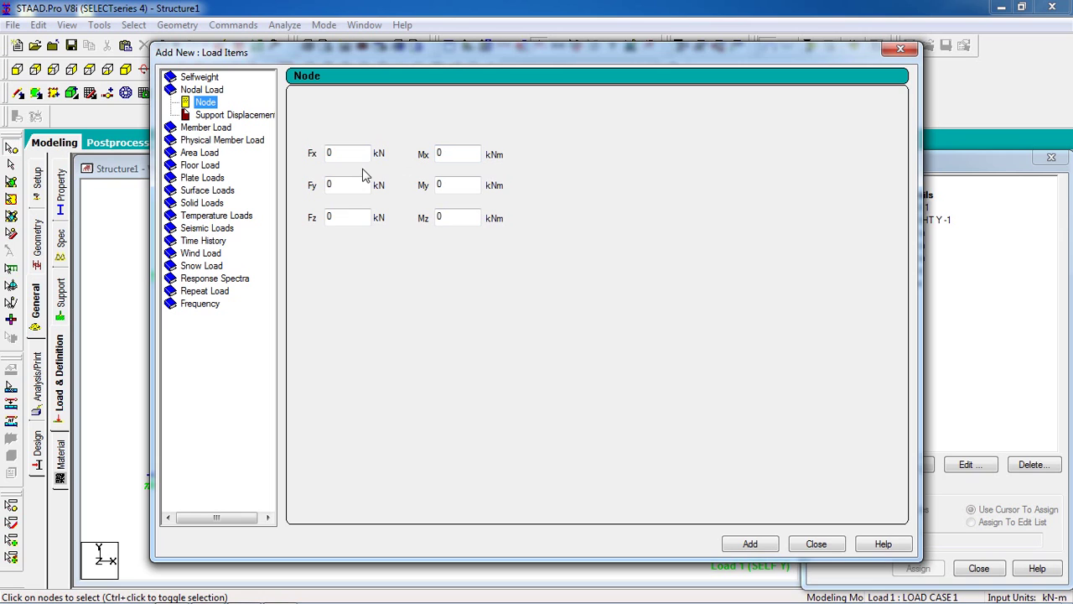
{"action": "left_click", "coordinate": [817, 545]}
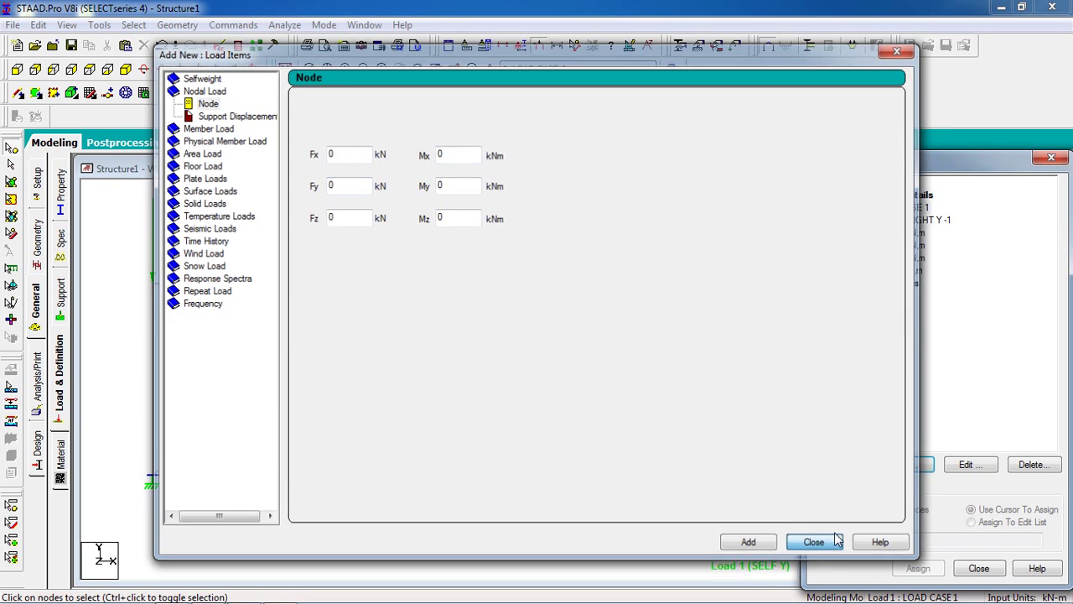
Step: Reverse the node 2 load to FY -20 kN and reopen the reference truss figure
{"action": "double_click", "coordinate": [901, 270]}
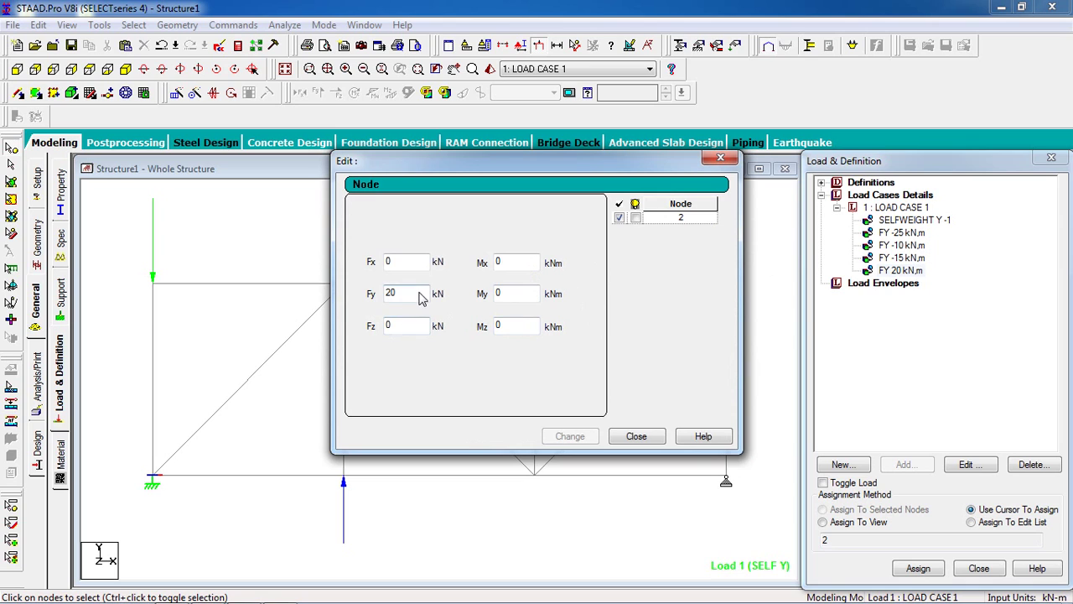
{"action": "left_click_drag", "start_coordinate": [433, 161], "coordinate": [520, 166]}
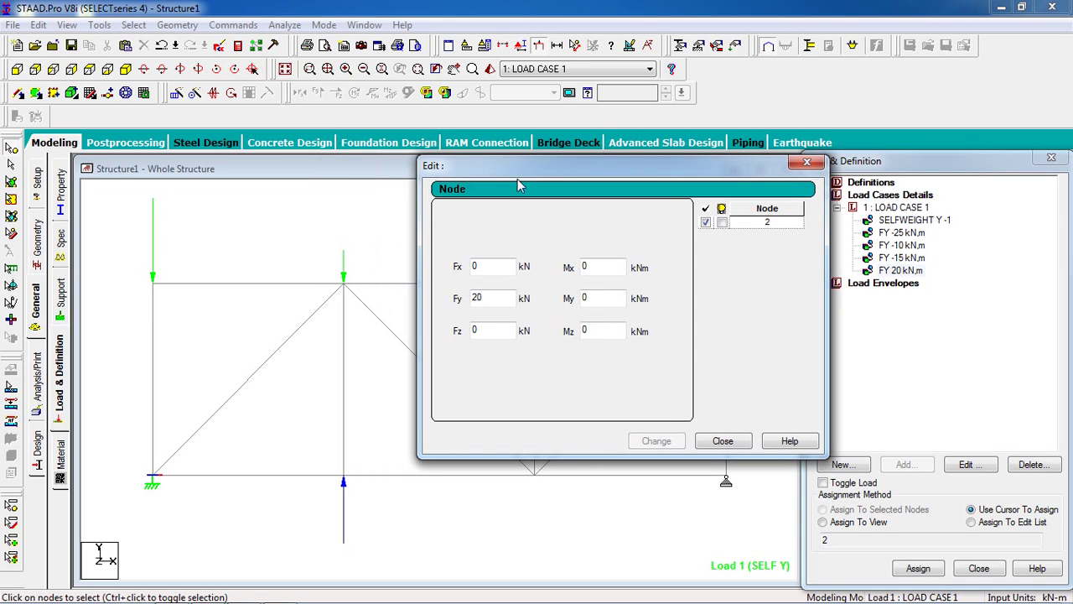
{"action": "left_click", "coordinate": [475, 298]}
{"action": "type", "text": "-"}
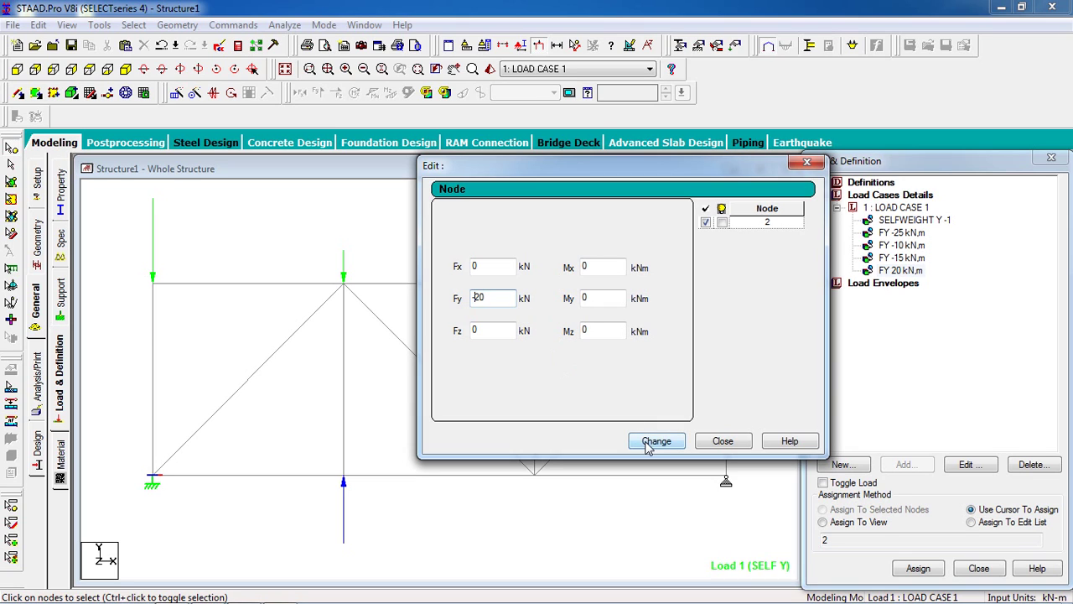
{"action": "left_click", "coordinate": [656, 441]}
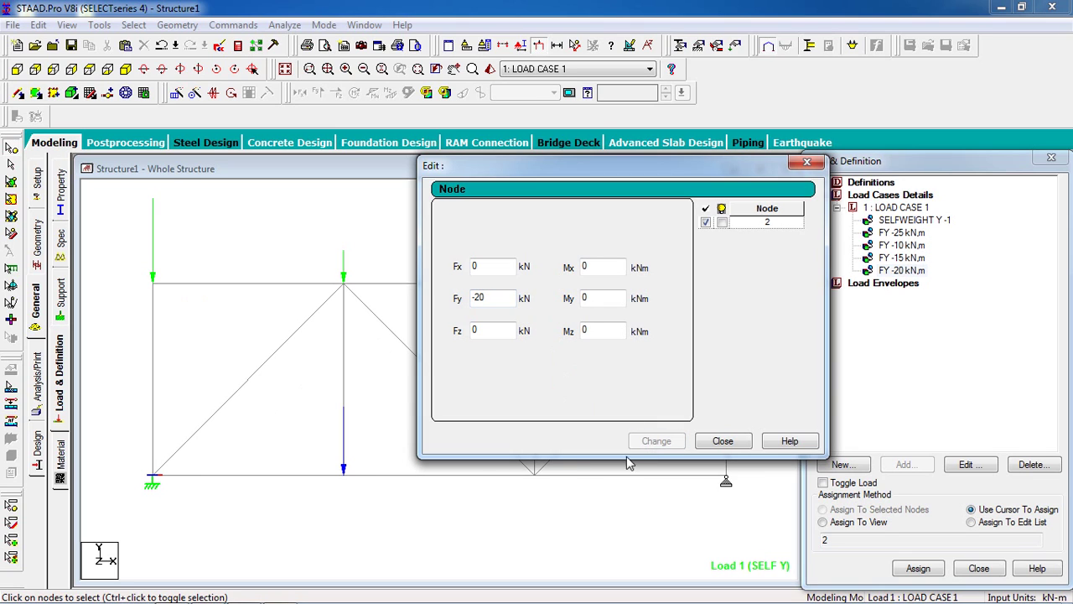
{"action": "left_click", "coordinate": [722, 441]}
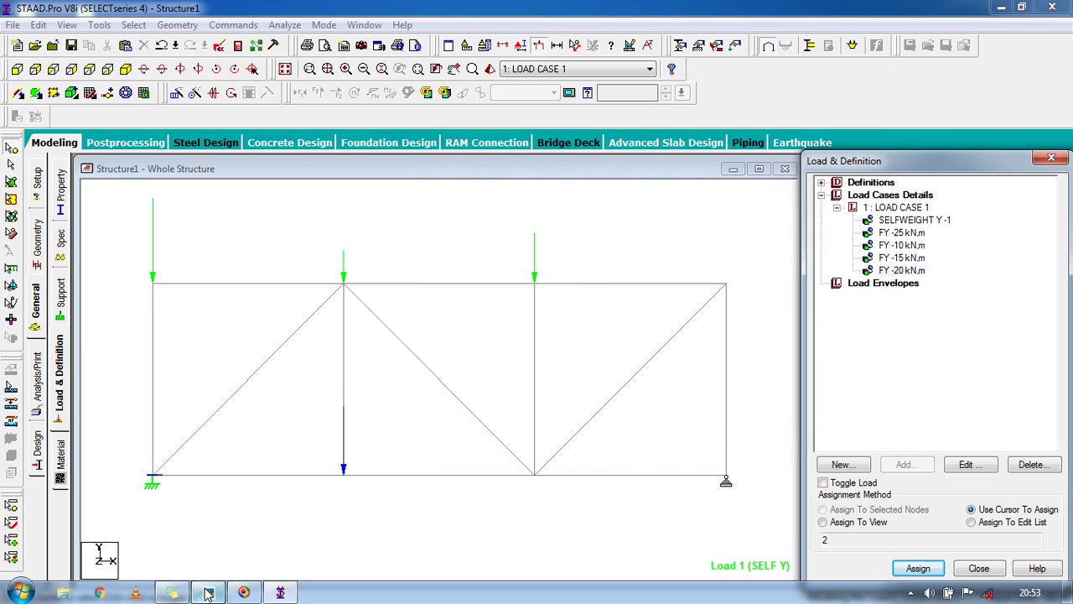
{"action": "left_click", "coordinate": [208, 593]}
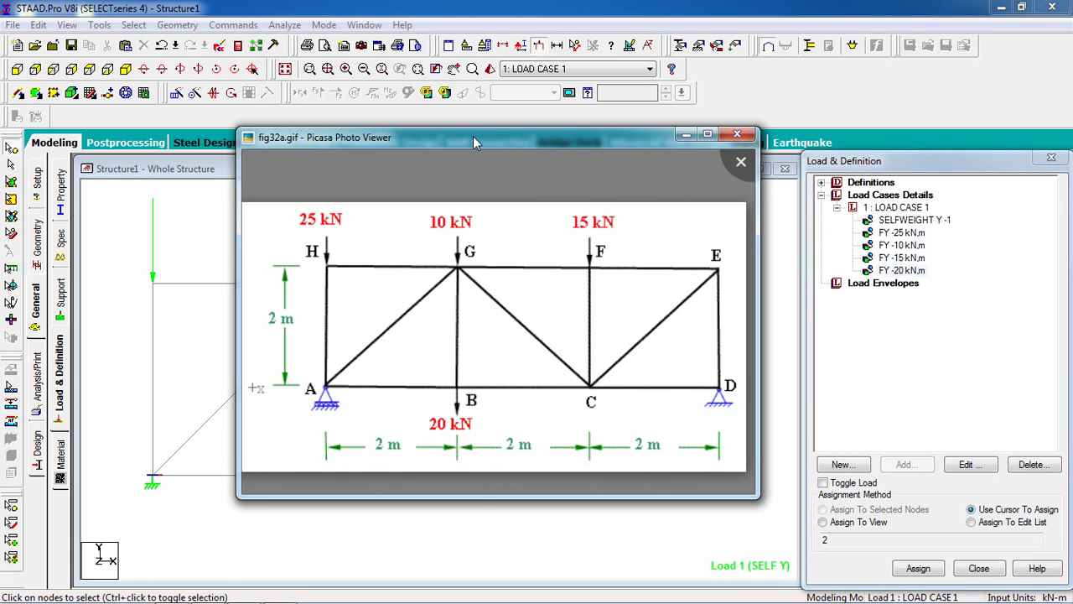
{"action": "left_click_drag", "start_coordinate": [473, 139], "coordinate": [784, 71]}
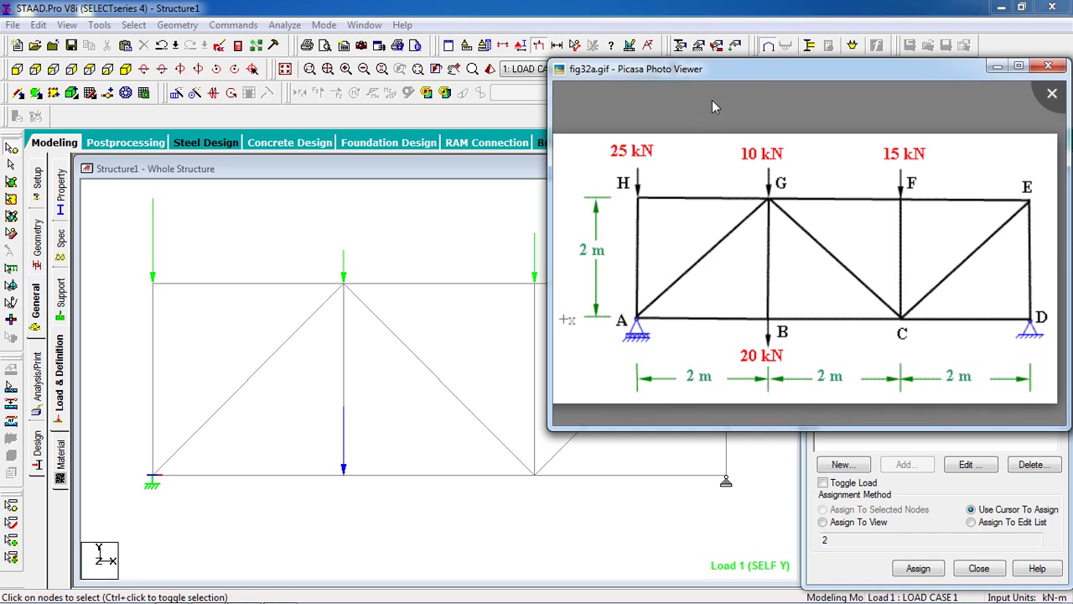
{"action": "left_click", "coordinate": [750, 8]}
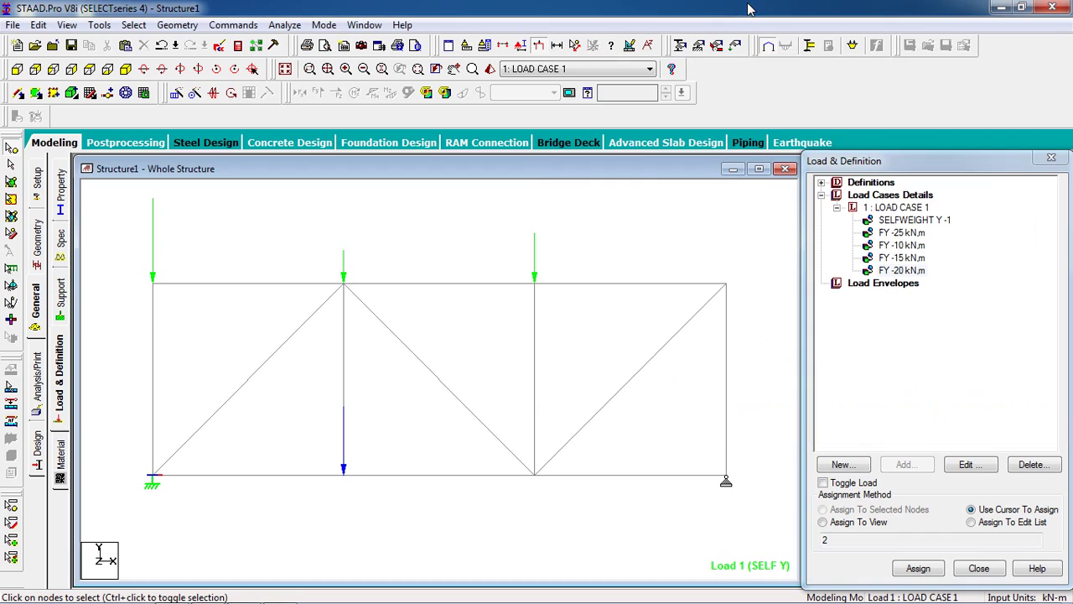
{"action": "left_click", "coordinate": [895, 245]}
Step: Review the FY -15 and -20 kN loads and add a PERFORM ANALYSIS command
{"action": "left_click", "coordinate": [894, 257]}
{"action": "left_click", "coordinate": [892, 270]}
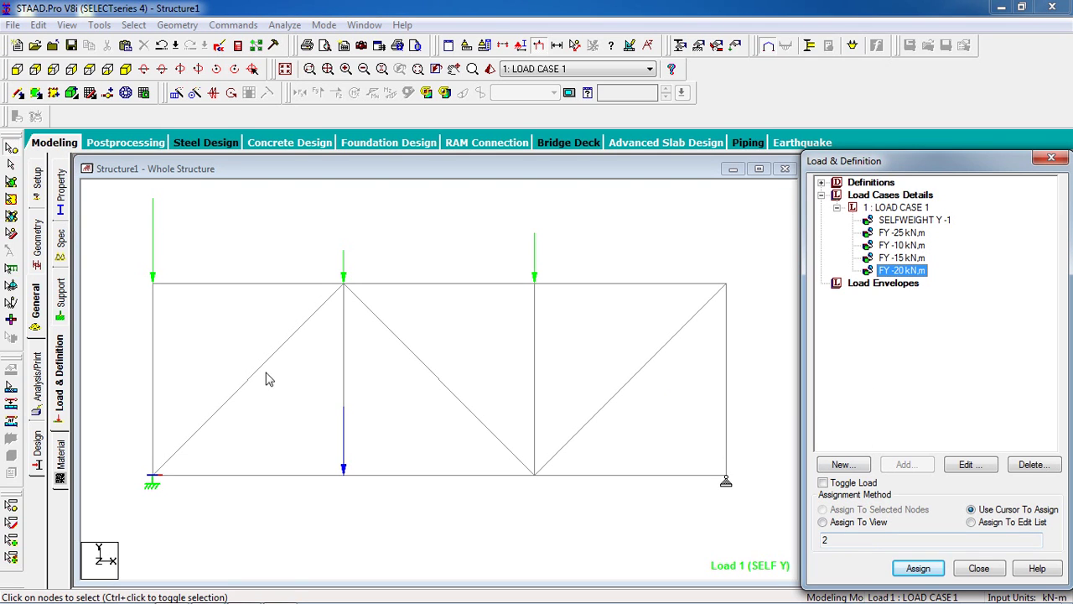
{"action": "left_click", "coordinate": [36, 381]}
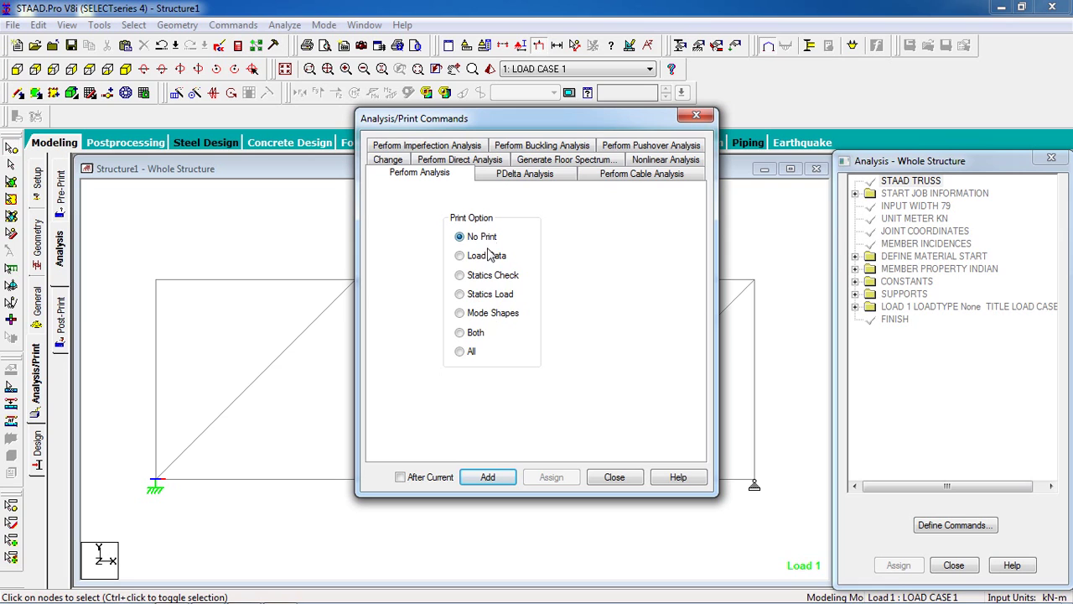
{"action": "left_click", "coordinate": [491, 476]}
{"action": "left_click", "coordinate": [612, 478]}
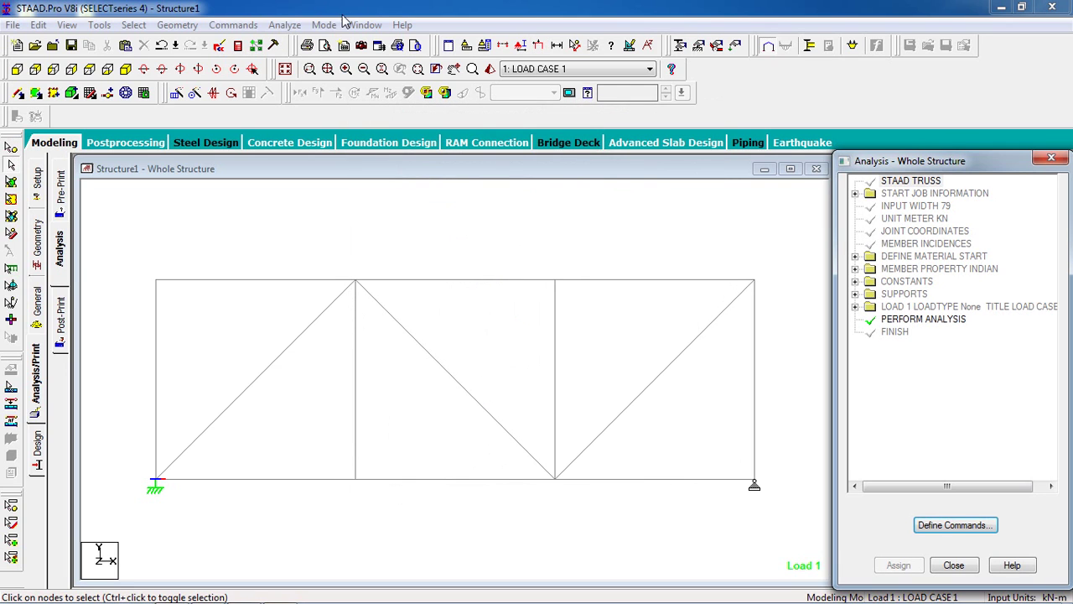
Step: Save the model and run the analysis, which completes with 0 errors and 0 warnings
{"action": "left_click", "coordinate": [284, 24]}
{"action": "left_click", "coordinate": [299, 45]}
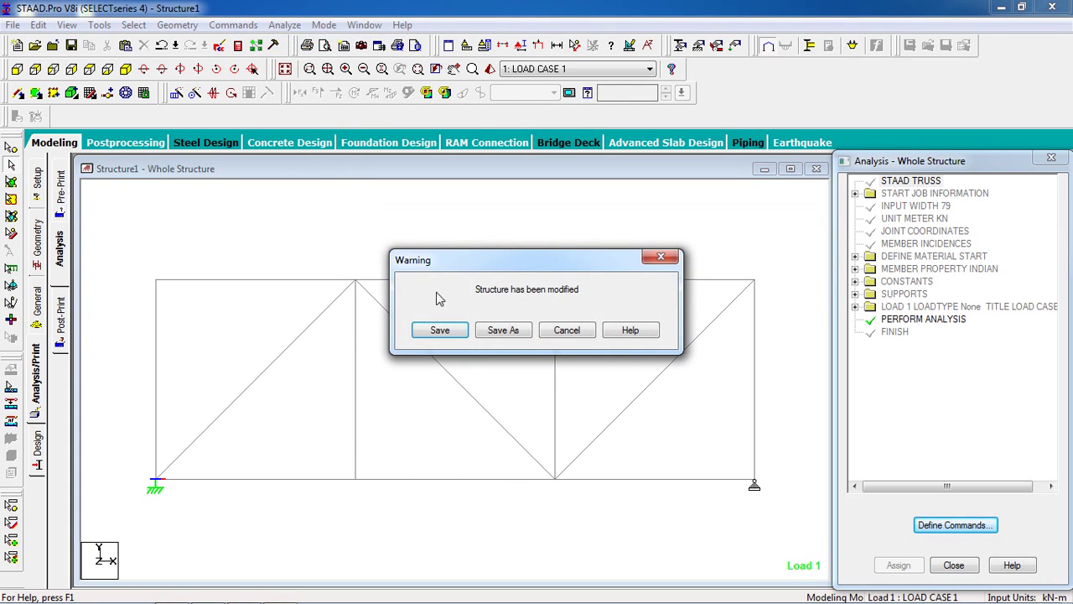
{"action": "left_click", "coordinate": [439, 333]}
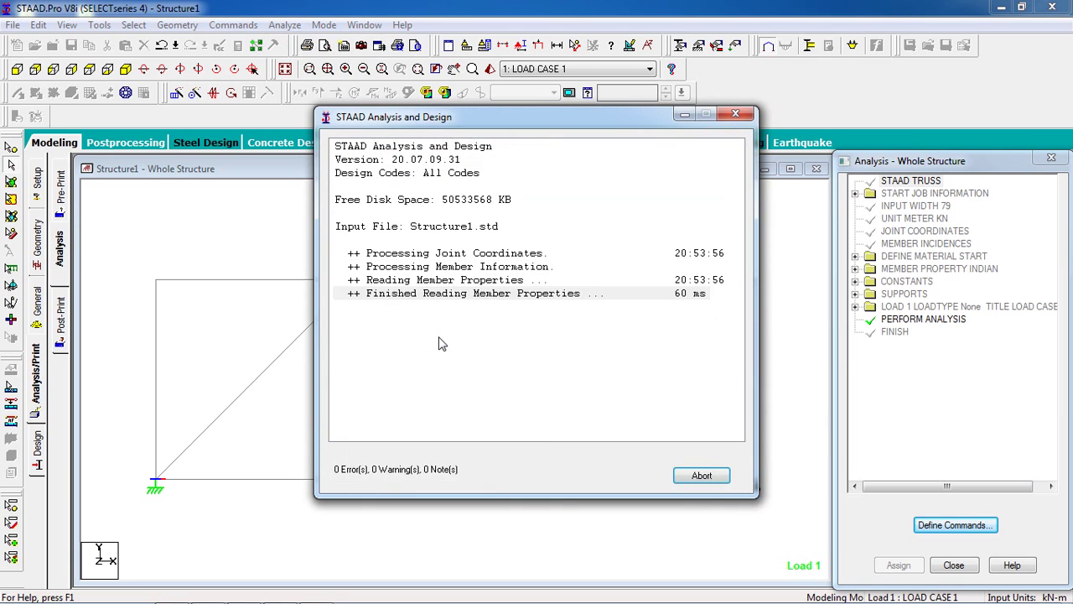
{"action": "triple_click", "coordinate": [558, 380]}
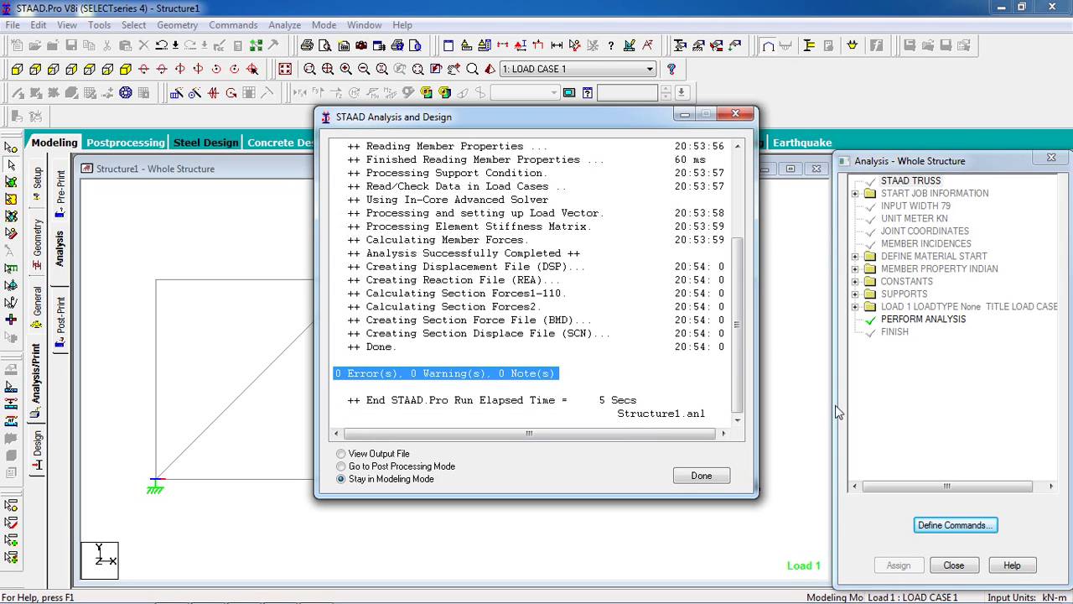
{"action": "left_click", "coordinate": [716, 474]}
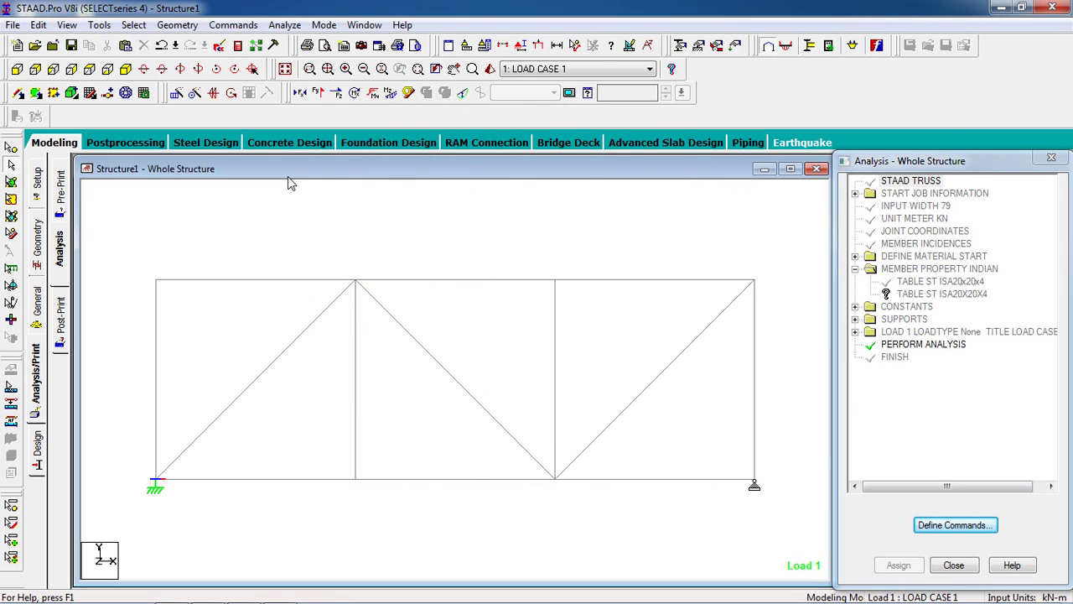
Step: Set the steel design code to IS800
{"action": "left_click", "coordinate": [36, 455]}
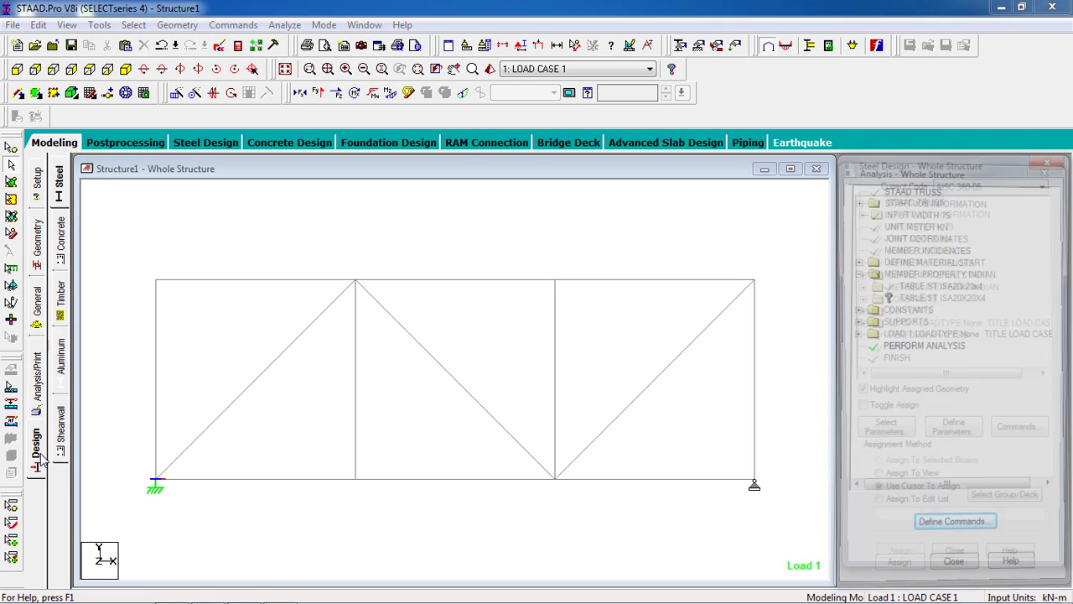
{"action": "left_click", "coordinate": [60, 186]}
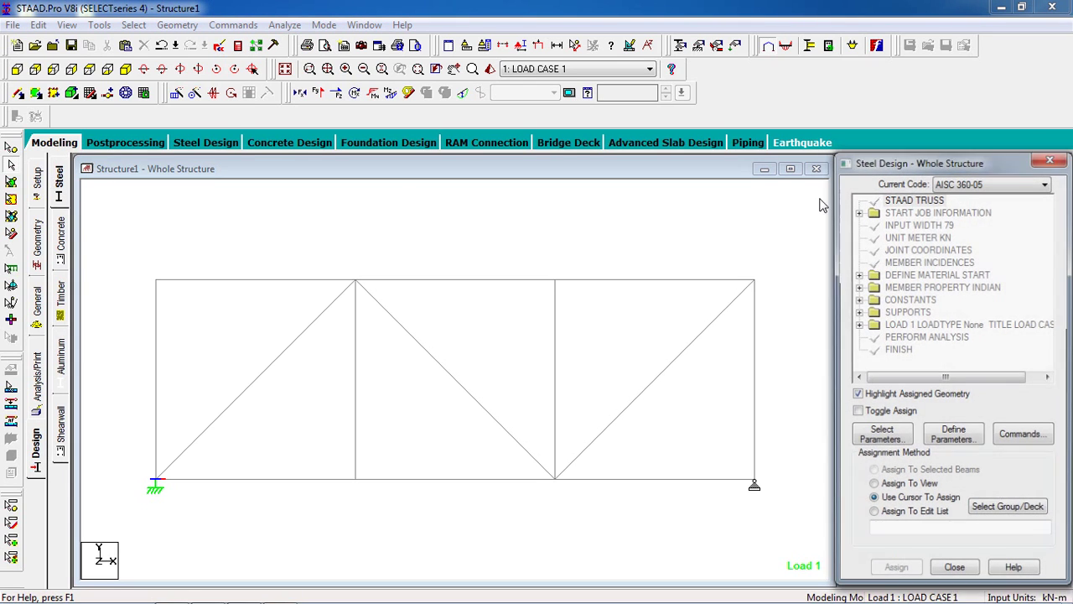
{"action": "left_click", "coordinate": [943, 183]}
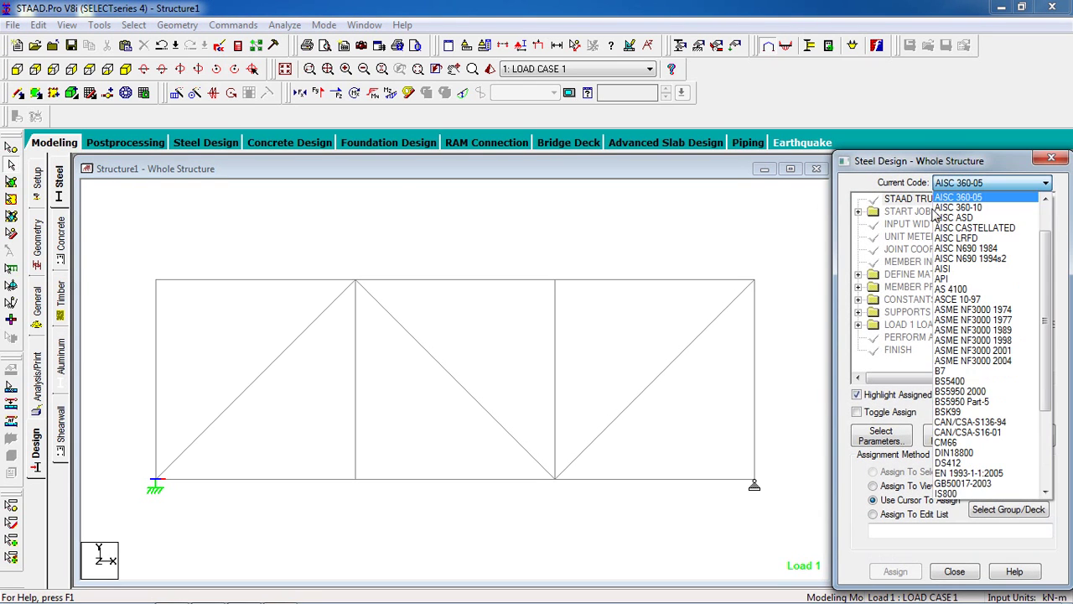
{"action": "left_click", "coordinate": [983, 493]}
Step: Add Fyld, the steel yield strength, to the selected design parameters
{"action": "left_click", "coordinate": [895, 442]}
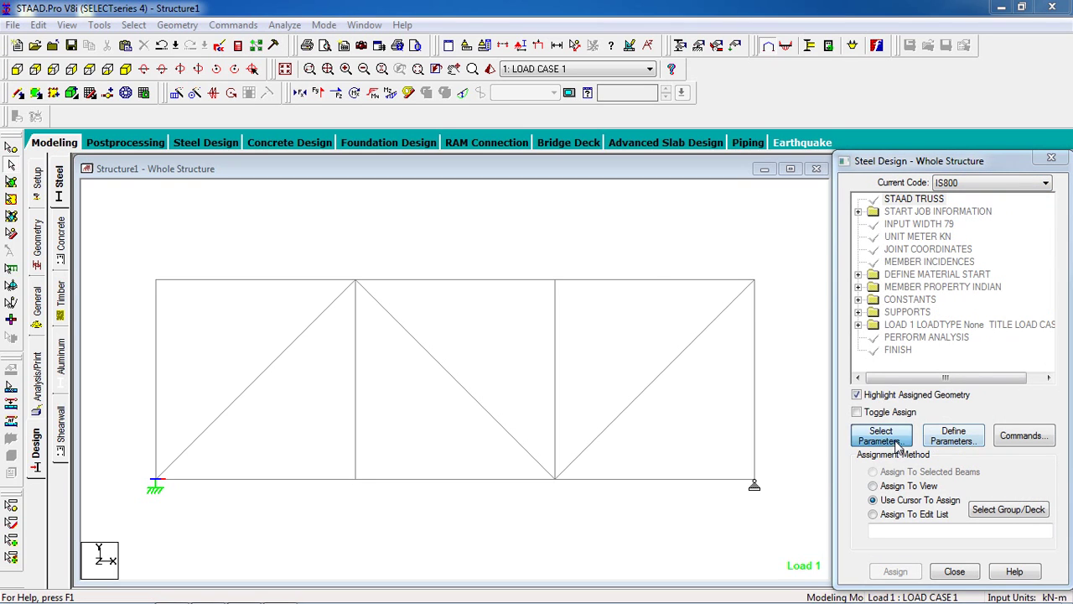
{"action": "left_click", "coordinate": [859, 402]}
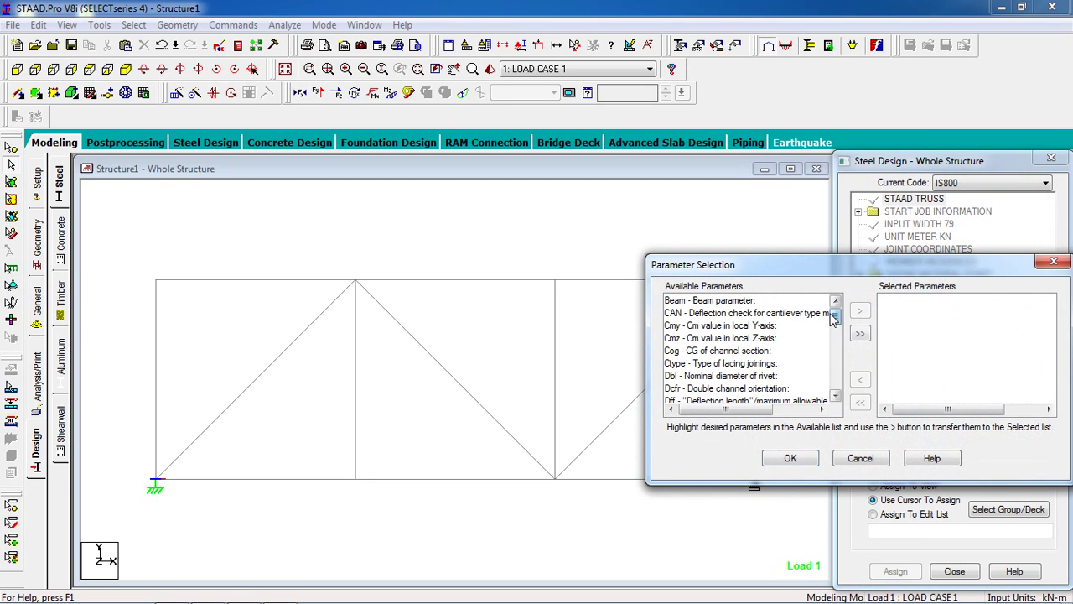
{"action": "left_click_drag", "start_coordinate": [835, 312], "coordinate": [844, 365]}
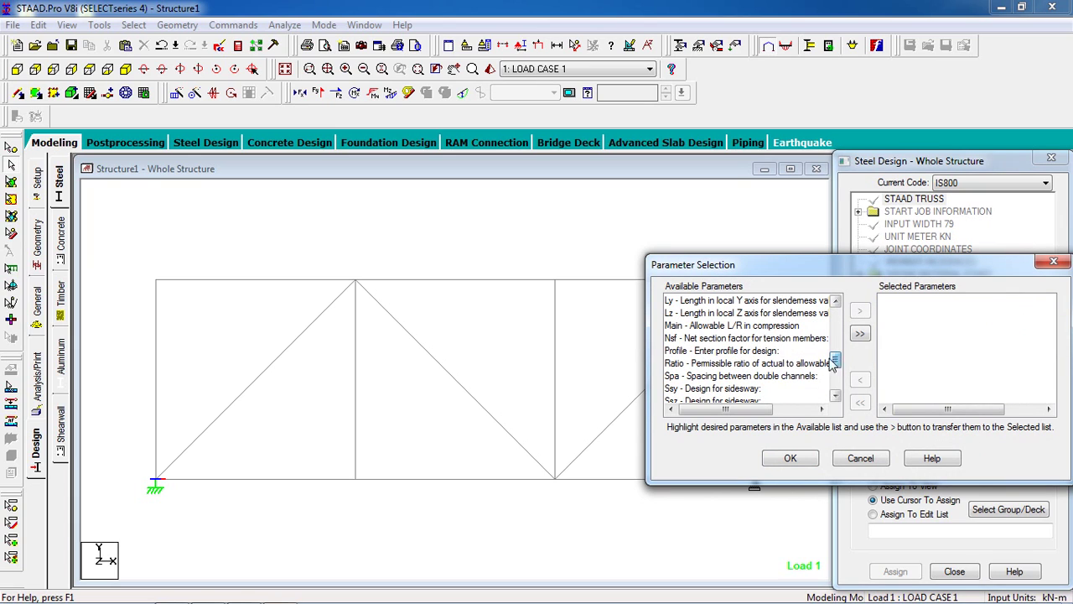
{"action": "left_click", "coordinate": [776, 388]}
{"action": "scroll", "coordinate": [775, 369], "scroll_direction": "up", "scroll_amount": 3}
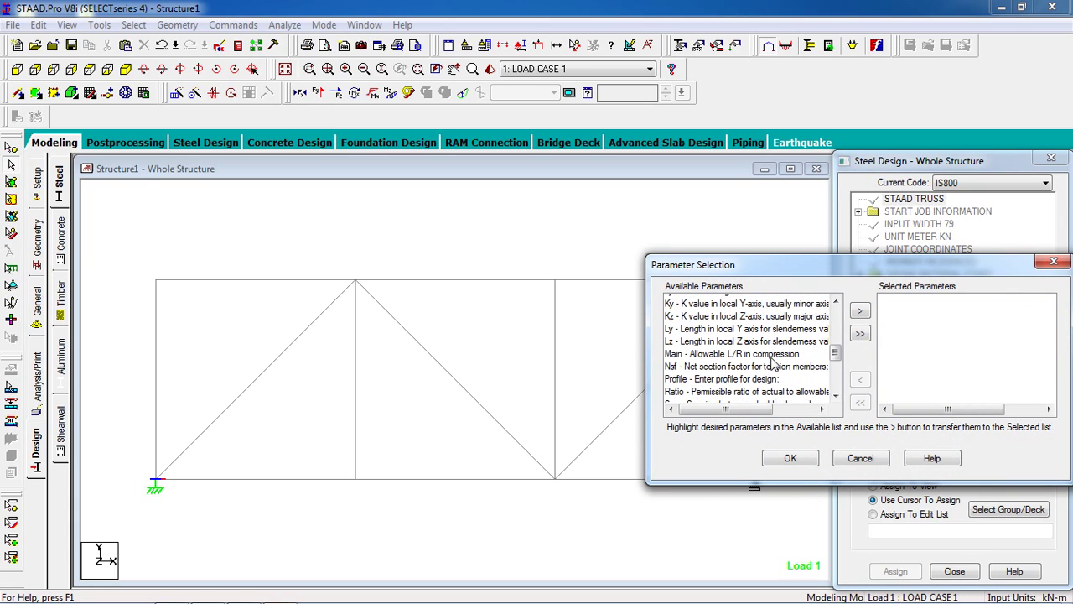
{"action": "left_click", "coordinate": [742, 338]}
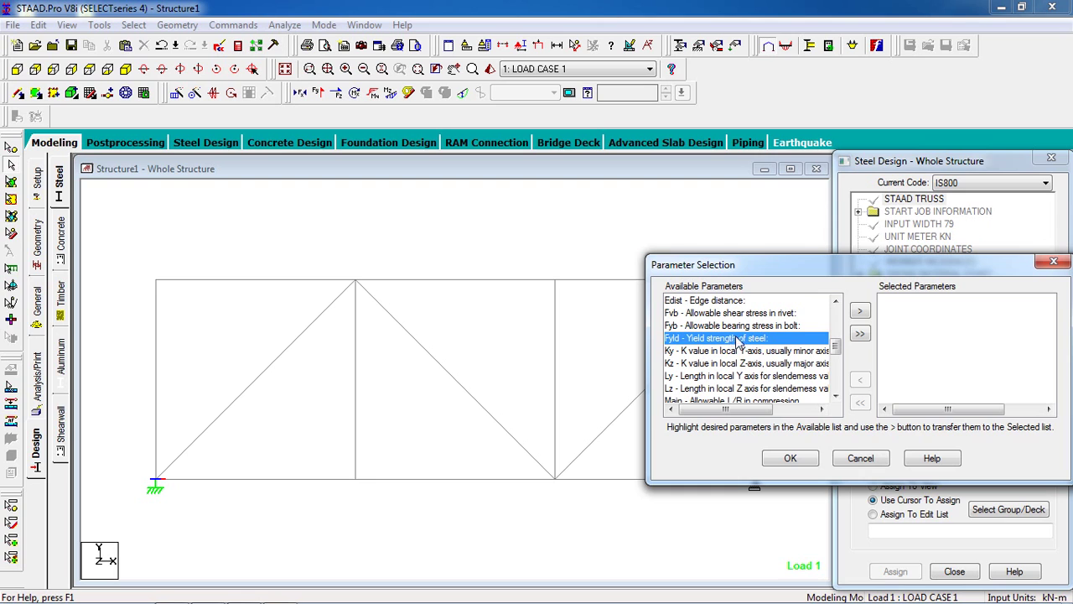
{"action": "left_click", "coordinate": [859, 311]}
{"action": "left_click", "coordinate": [790, 458]}
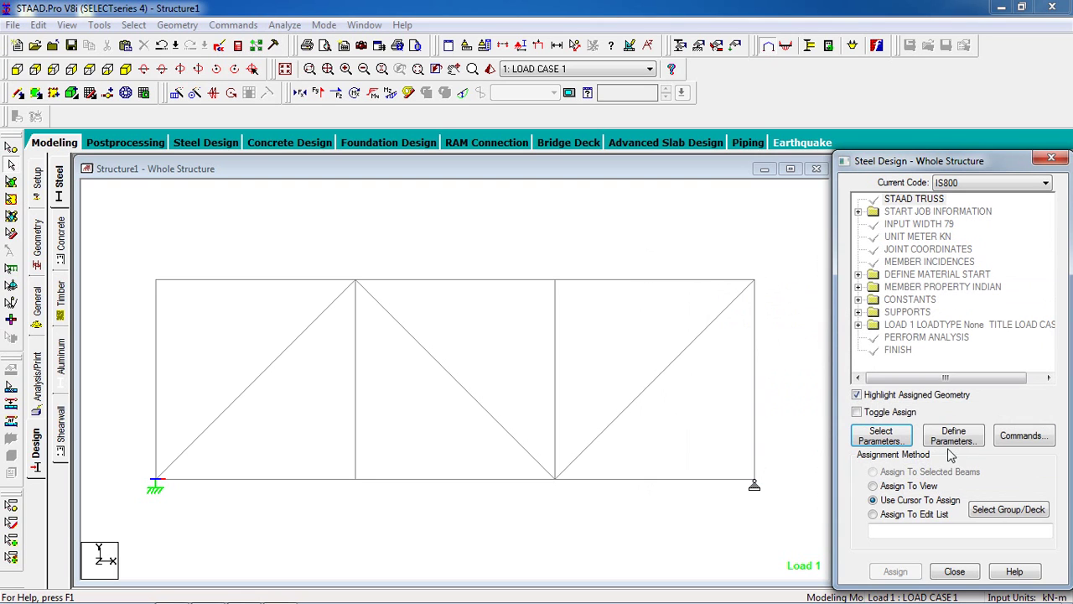
{"action": "left_click", "coordinate": [952, 436]}
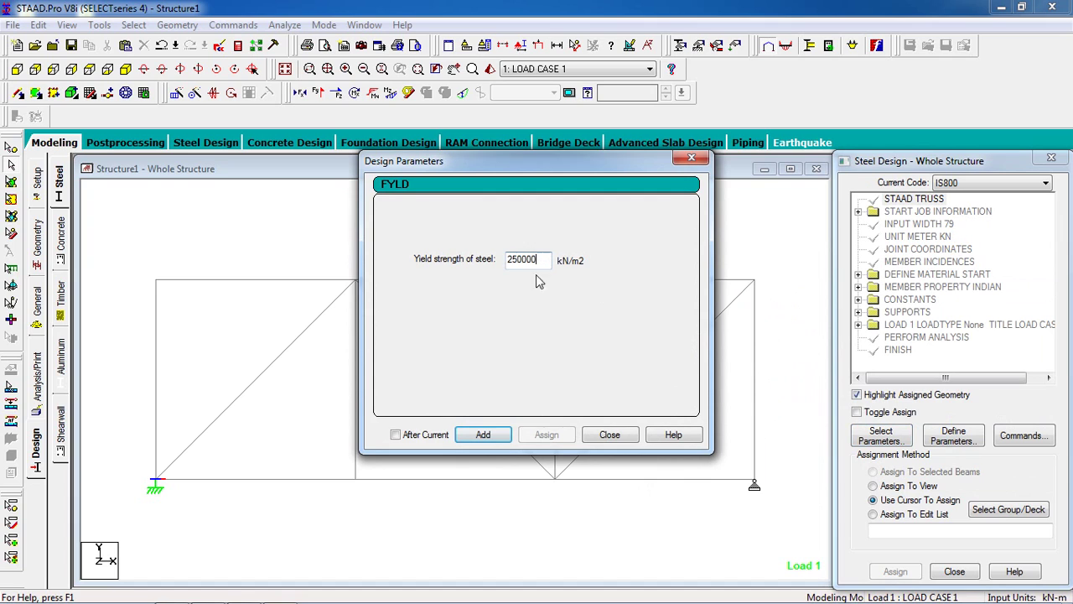
Step: Add the CODE INDIAN and FYLD 250000 design parameters and select both for assignment
{"action": "left_click", "coordinate": [483, 436]}
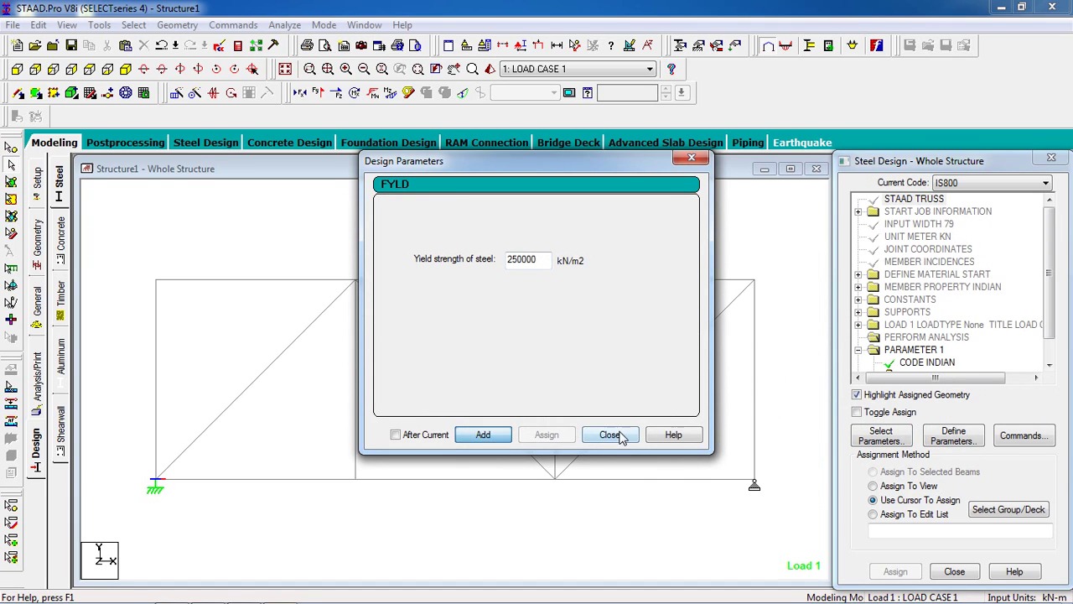
{"action": "left_click", "coordinate": [609, 434]}
{"action": "left_click", "coordinate": [907, 366]}
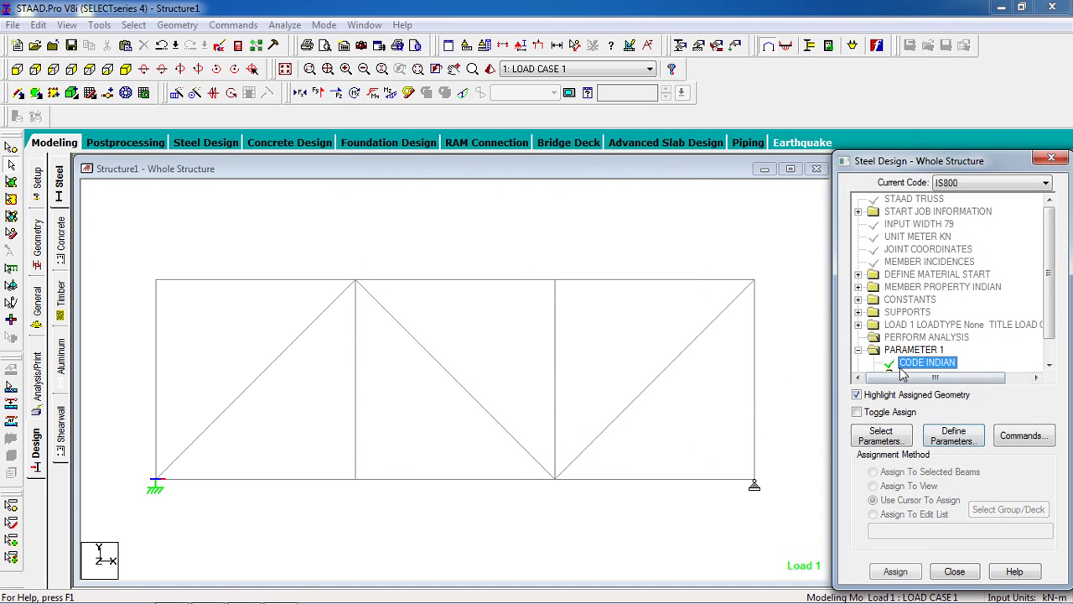
{"action": "left_click", "coordinate": [912, 373]}
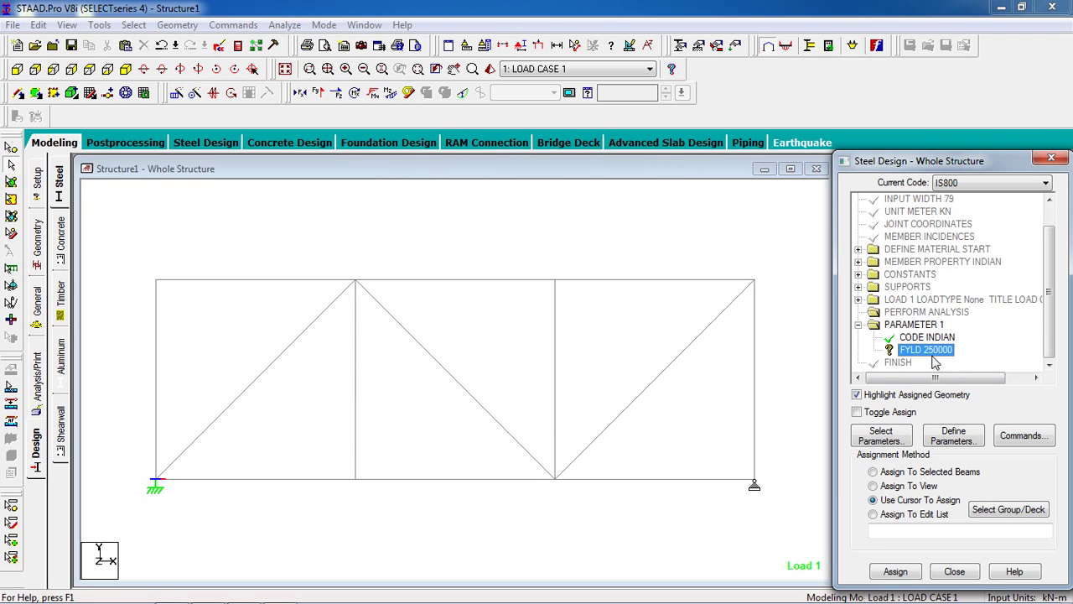
Step: Assign both parameters to all truss members in view, then pick CHECK CODE from the design commands
{"action": "left_click", "coordinate": [916, 489]}
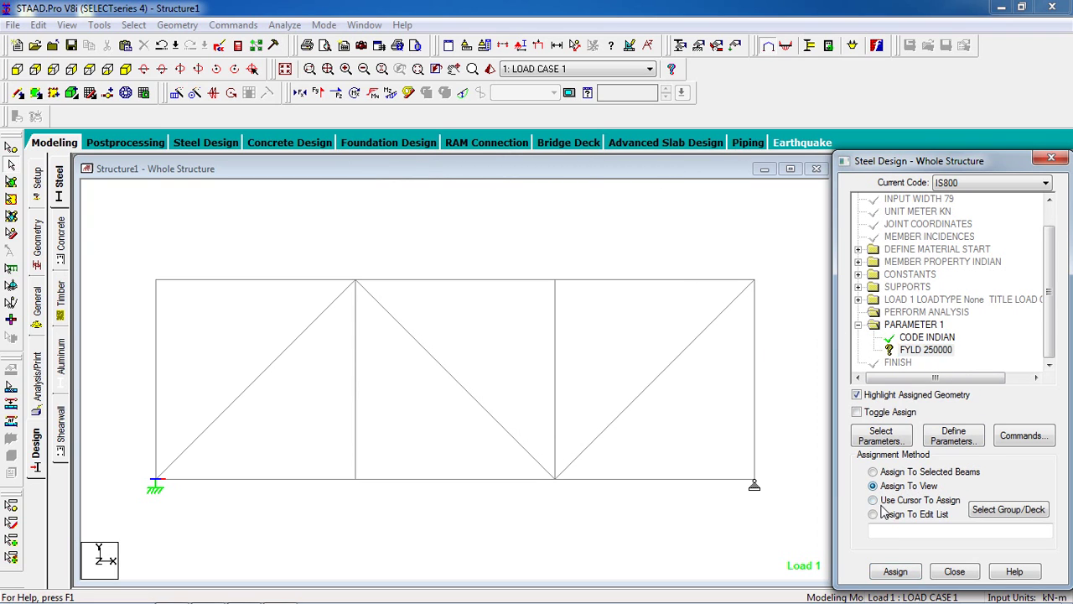
{"action": "left_click", "coordinate": [897, 571]}
{"action": "left_click", "coordinate": [955, 414]}
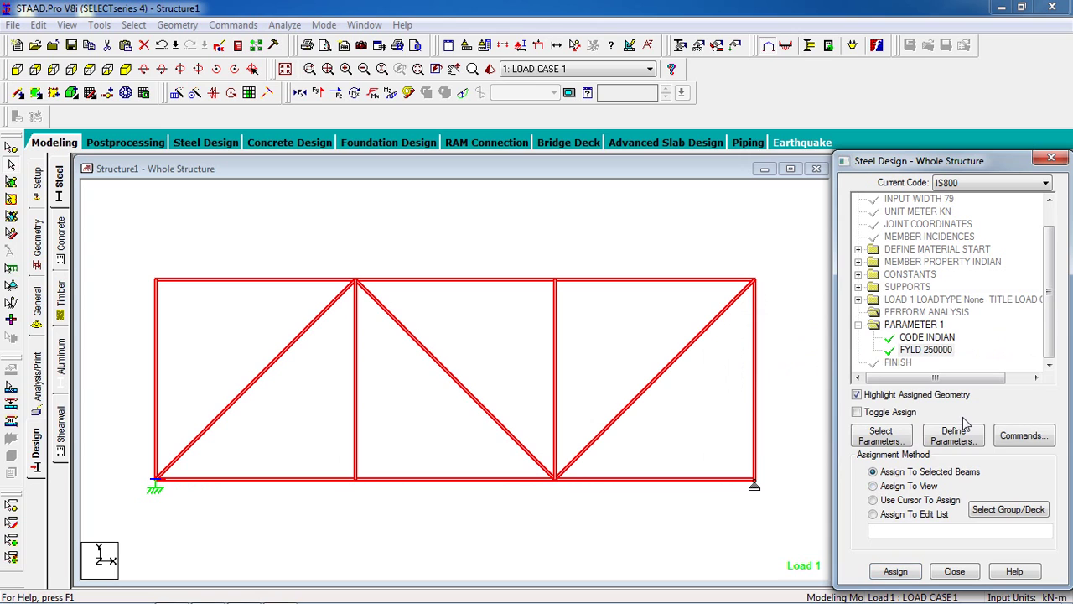
{"action": "left_click", "coordinate": [1030, 436]}
{"action": "left_click", "coordinate": [671, 256]}
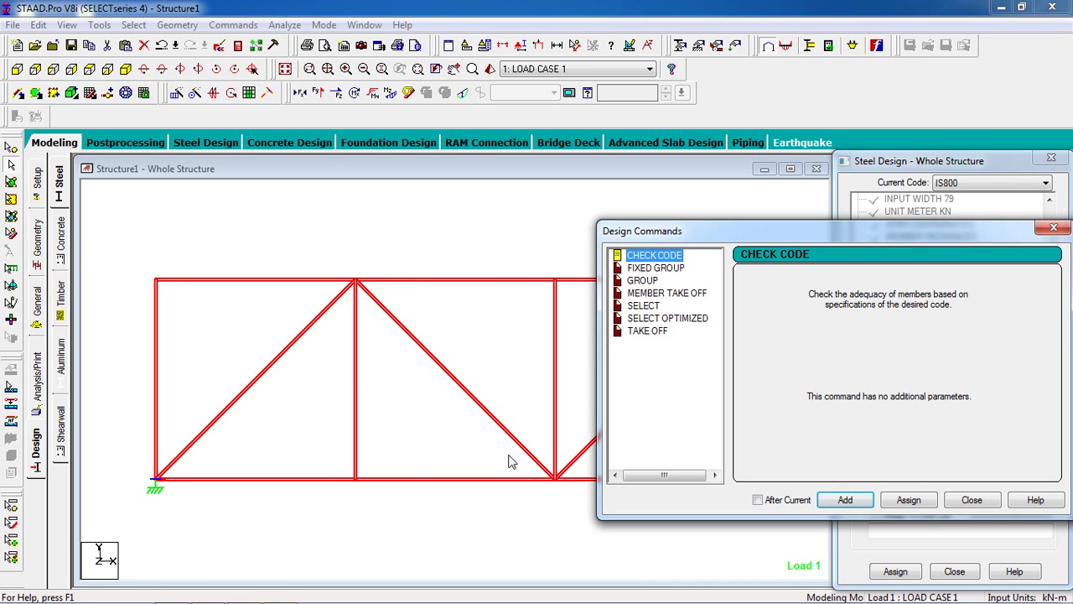
Step: Add CHECK CODE, MEMBER TAKE OFF, SELECT and TAKE OFF to the steel design commands
{"action": "left_click", "coordinate": [844, 499]}
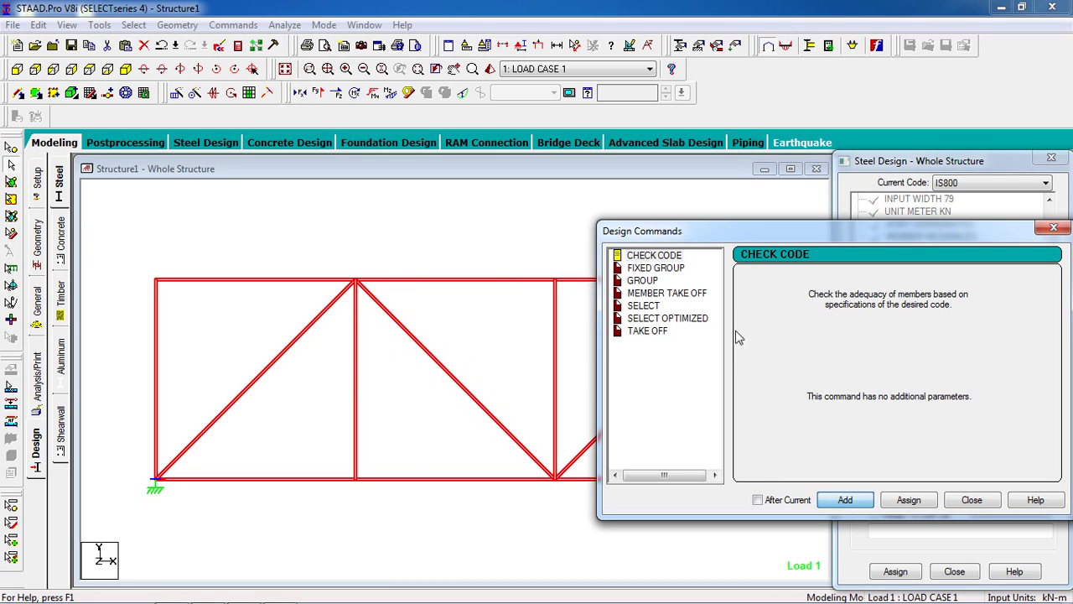
{"action": "left_click", "coordinate": [650, 295]}
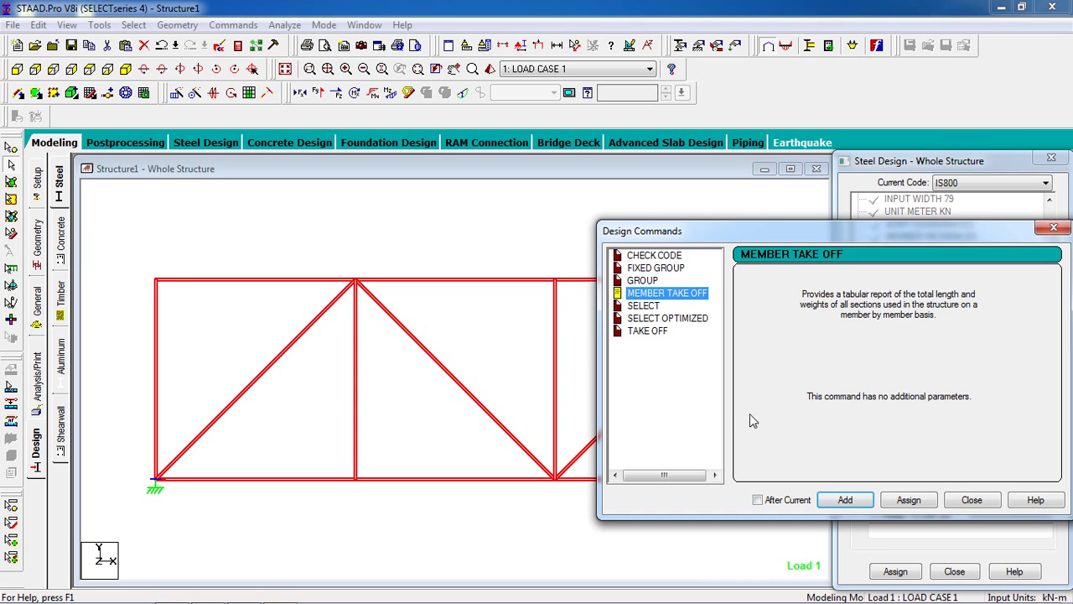
{"action": "left_click", "coordinate": [847, 500]}
{"action": "left_click", "coordinate": [645, 306]}
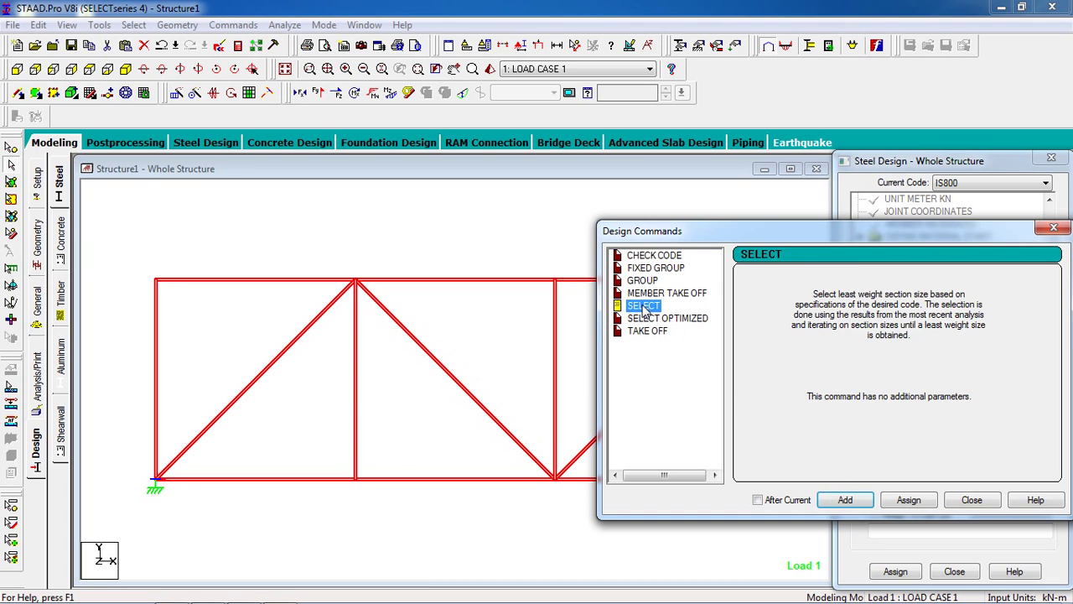
{"action": "left_click", "coordinate": [840, 500]}
{"action": "left_click", "coordinate": [642, 333]}
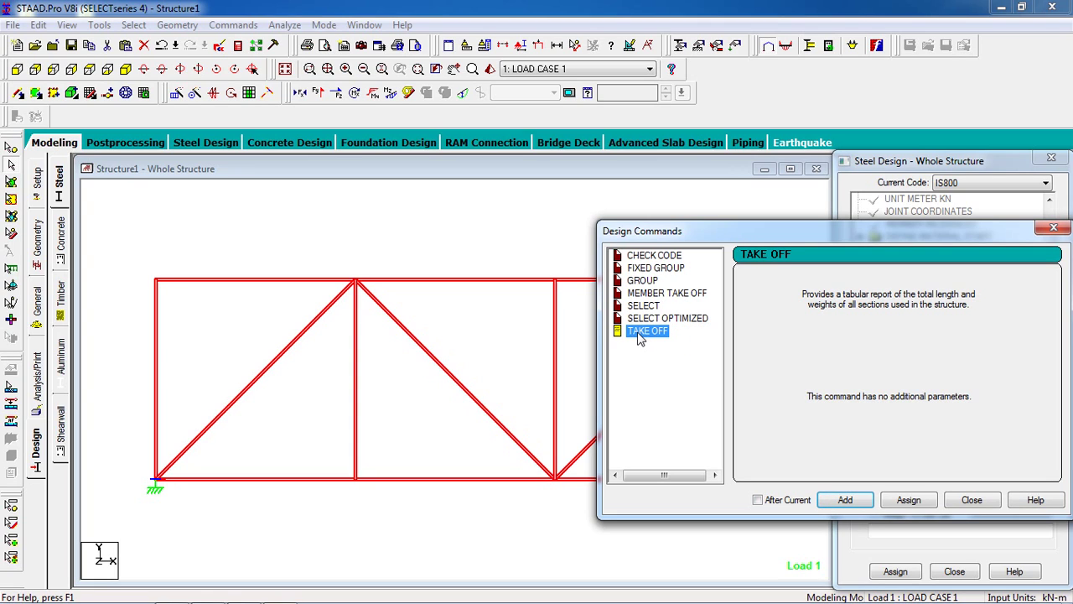
{"action": "left_click", "coordinate": [862, 503]}
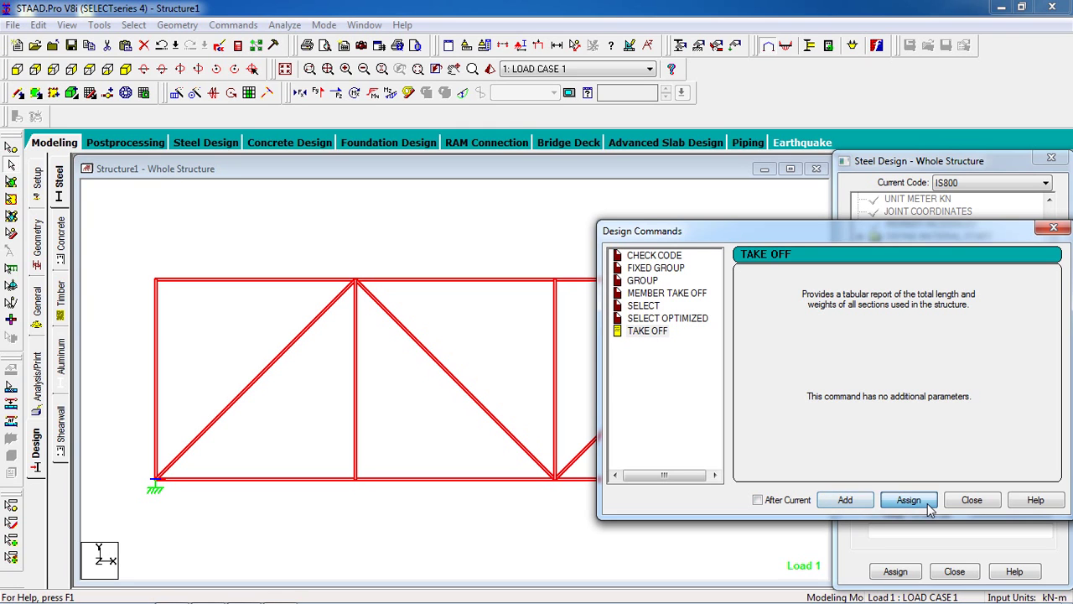
{"action": "left_click", "coordinate": [958, 501]}
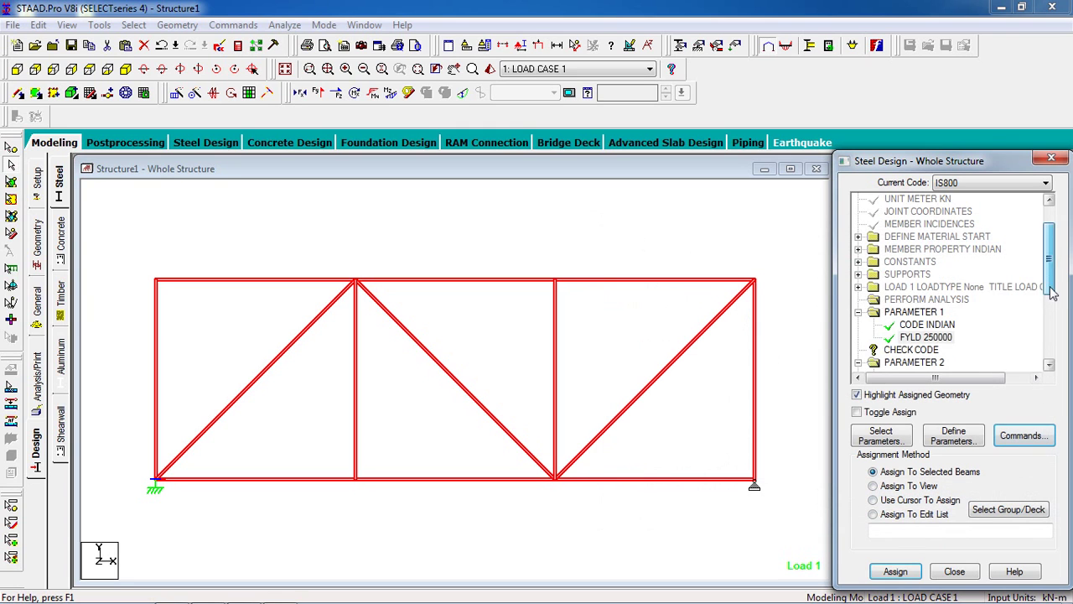
Step: Delete the extra STEEL TAKE OFF command from the steel design tree
{"action": "scroll", "coordinate": [945, 348], "scroll_direction": "down", "scroll_amount": 5}
{"action": "left_click", "coordinate": [938, 338]}
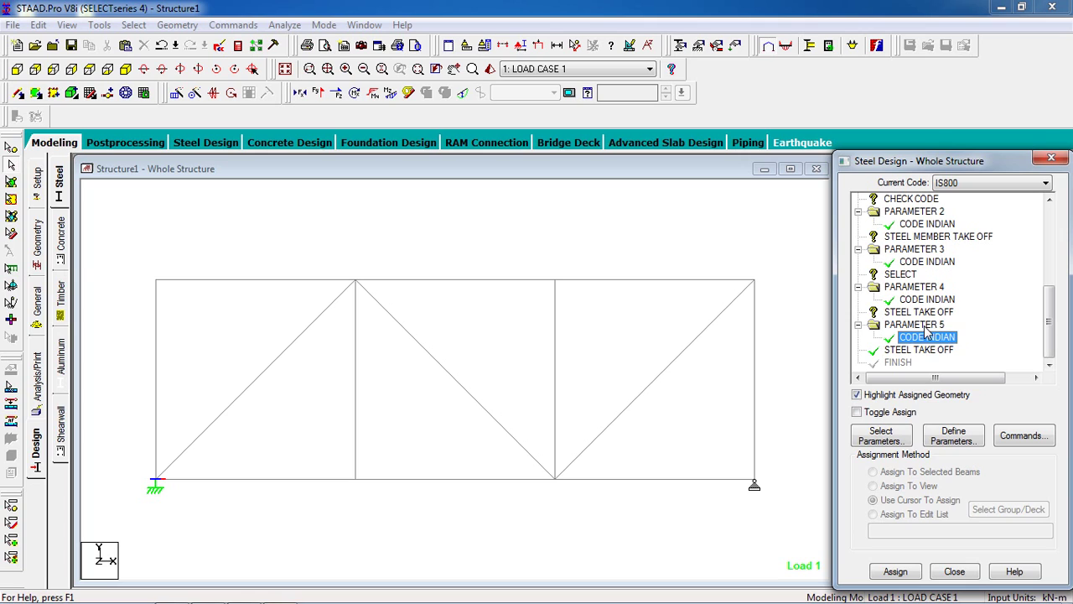
{"action": "left_click", "coordinate": [927, 350]}
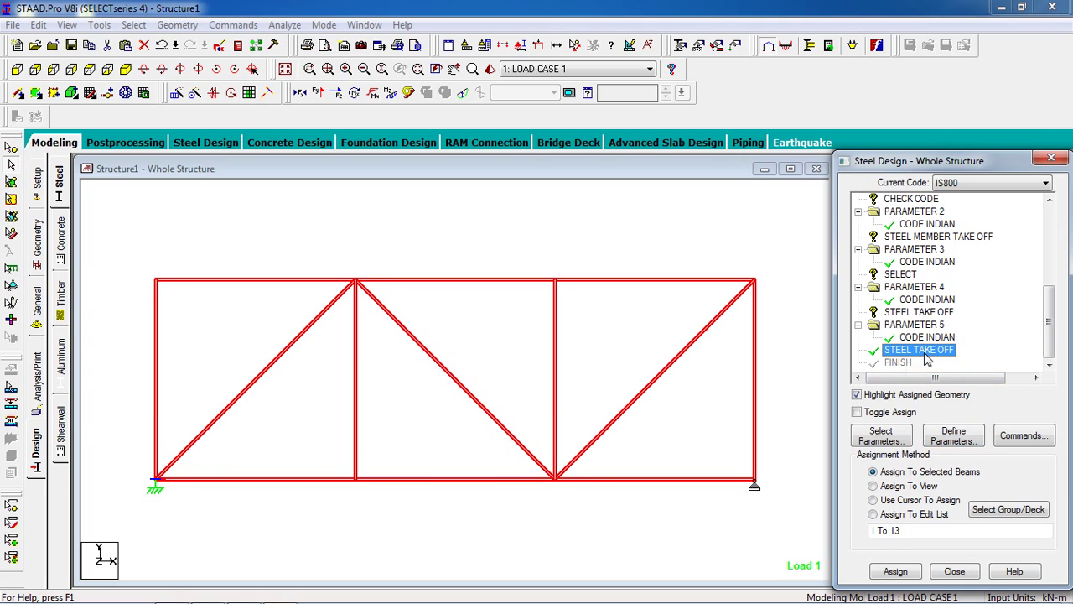
{"action": "right_click", "coordinate": [927, 359]}
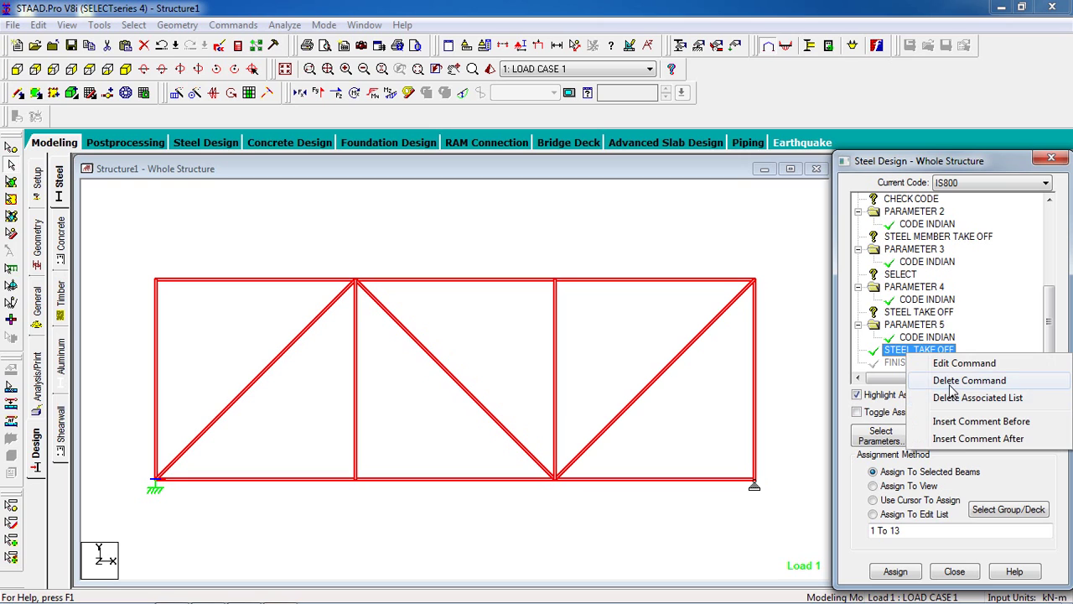
{"action": "left_click", "coordinate": [952, 381]}
{"action": "left_click", "coordinate": [945, 411]}
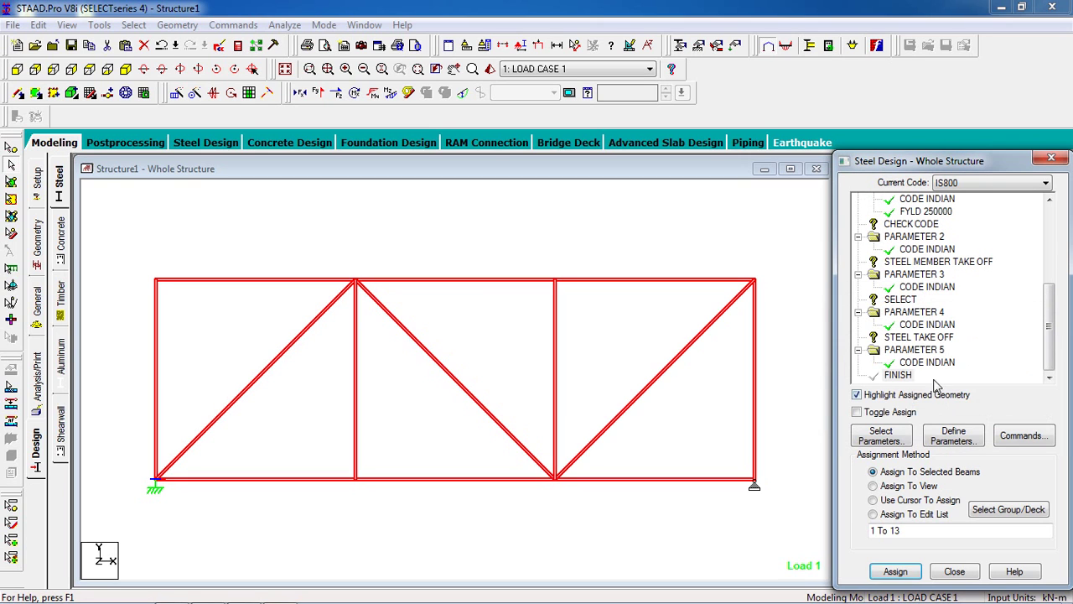
Step: Re-add the TAKE OFF command and select CHECK CODE in the tree for assignment
{"action": "left_click", "coordinate": [1023, 435]}
{"action": "left_click", "coordinate": [652, 331]}
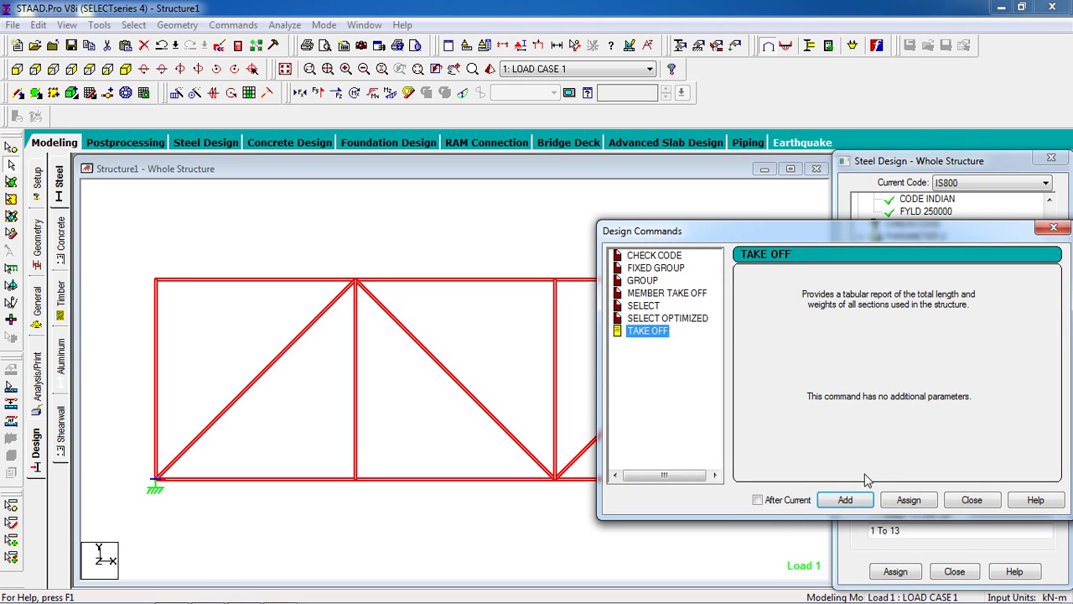
{"action": "left_click", "coordinate": [860, 499]}
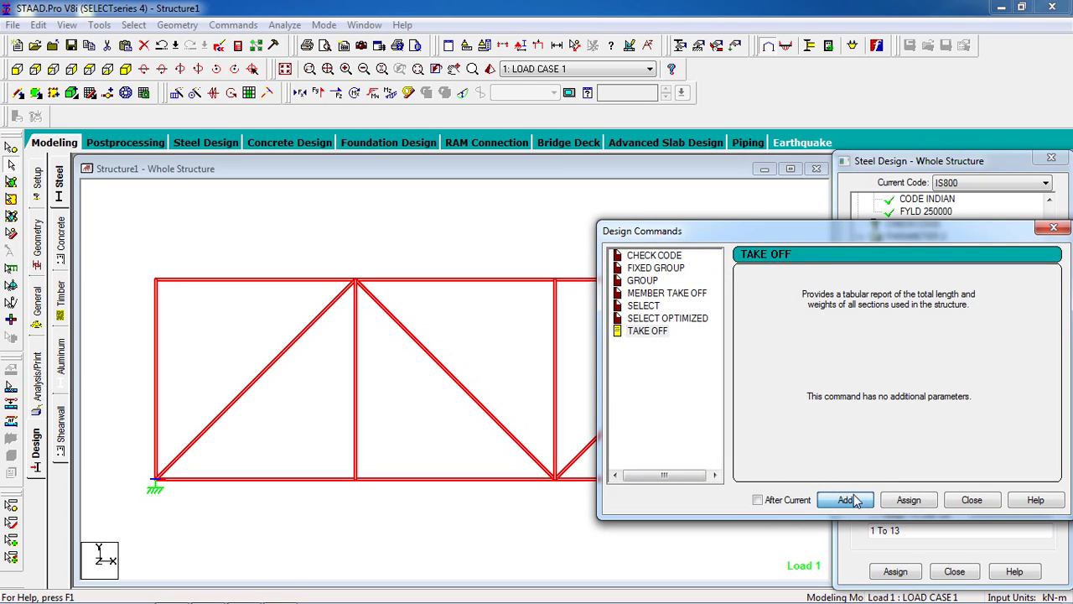
{"action": "left_click", "coordinate": [972, 499]}
{"action": "left_click", "coordinate": [1049, 365]}
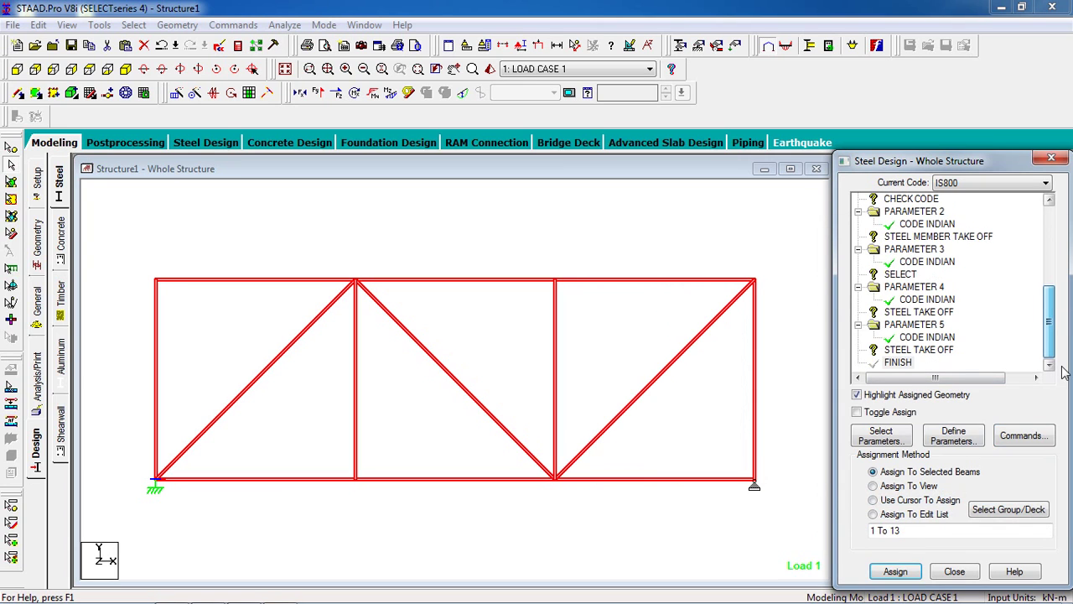
{"action": "left_click", "coordinate": [916, 349]}
{"action": "scroll", "coordinate": [912, 332], "scroll_direction": "up", "scroll_amount": 1}
{"action": "left_click", "coordinate": [903, 239]}
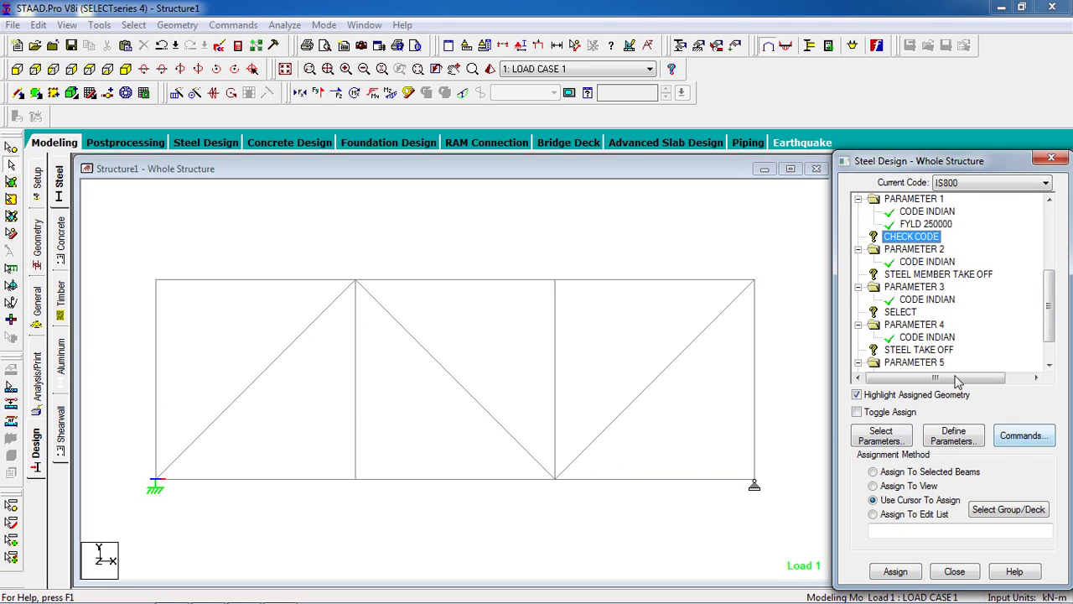
Step: Assign CHECK CODE and STEEL MEMBER TAKE OFF to all truss members in view
{"action": "left_click", "coordinate": [930, 486]}
{"action": "left_click", "coordinate": [894, 571]}
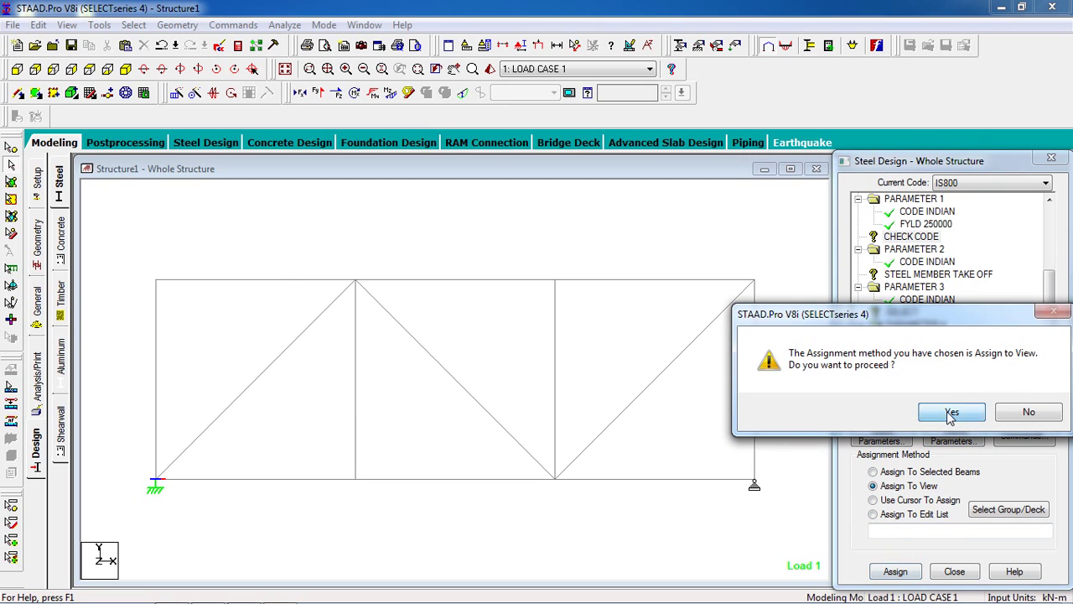
{"action": "left_click", "coordinate": [950, 413]}
{"action": "left_click", "coordinate": [905, 276]}
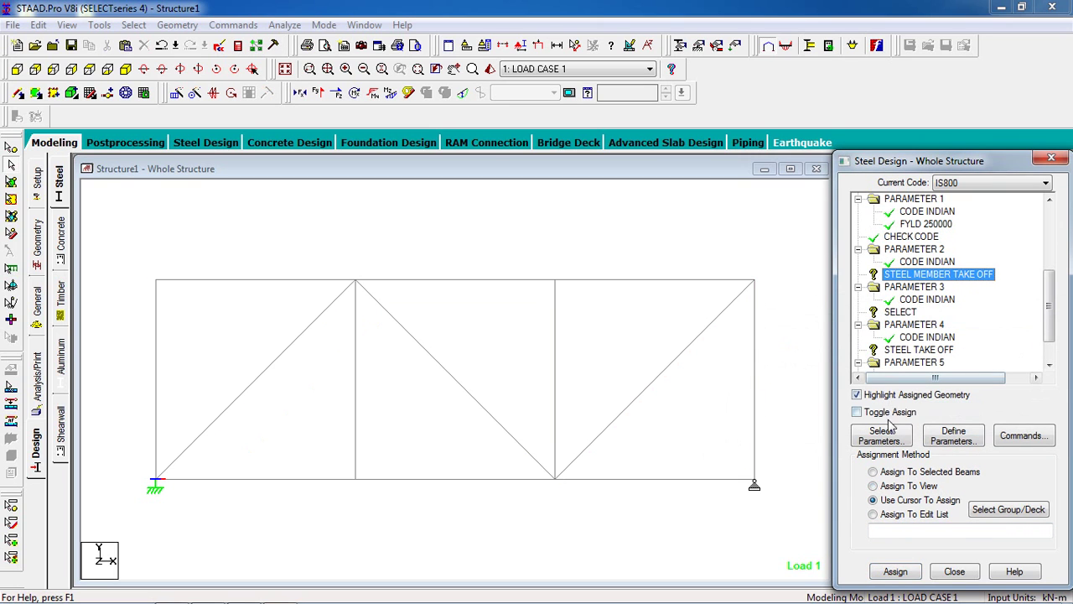
{"action": "left_click", "coordinate": [888, 498]}
{"action": "left_click", "coordinate": [889, 486]}
{"action": "left_click", "coordinate": [894, 571]}
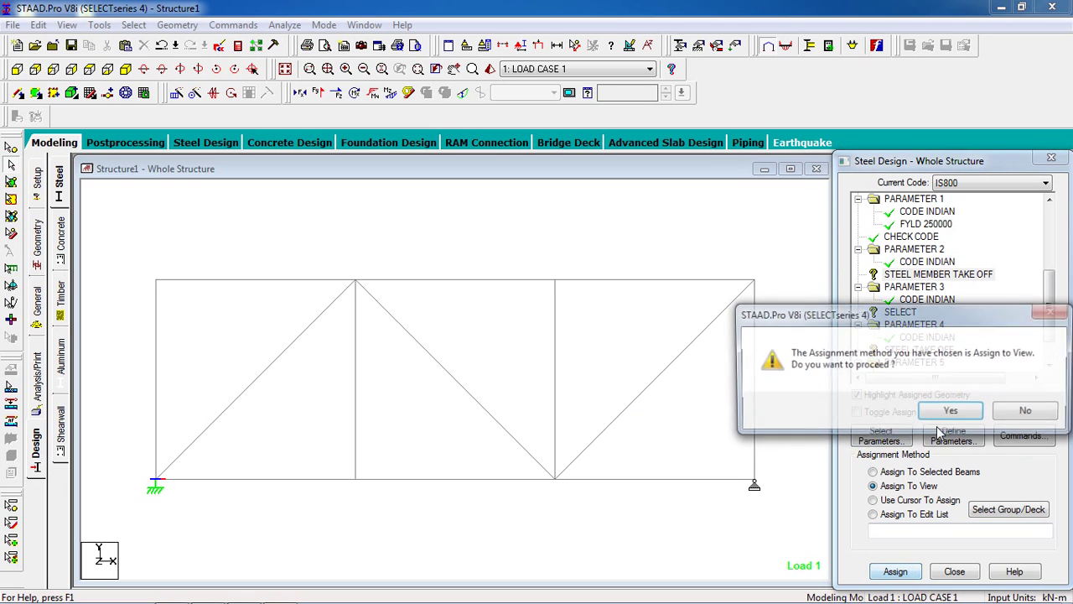
{"action": "left_click", "coordinate": [950, 410]}
Step: Assign SELECT and the first STEEL TAKE OFF to all truss members in view
{"action": "left_click", "coordinate": [900, 312]}
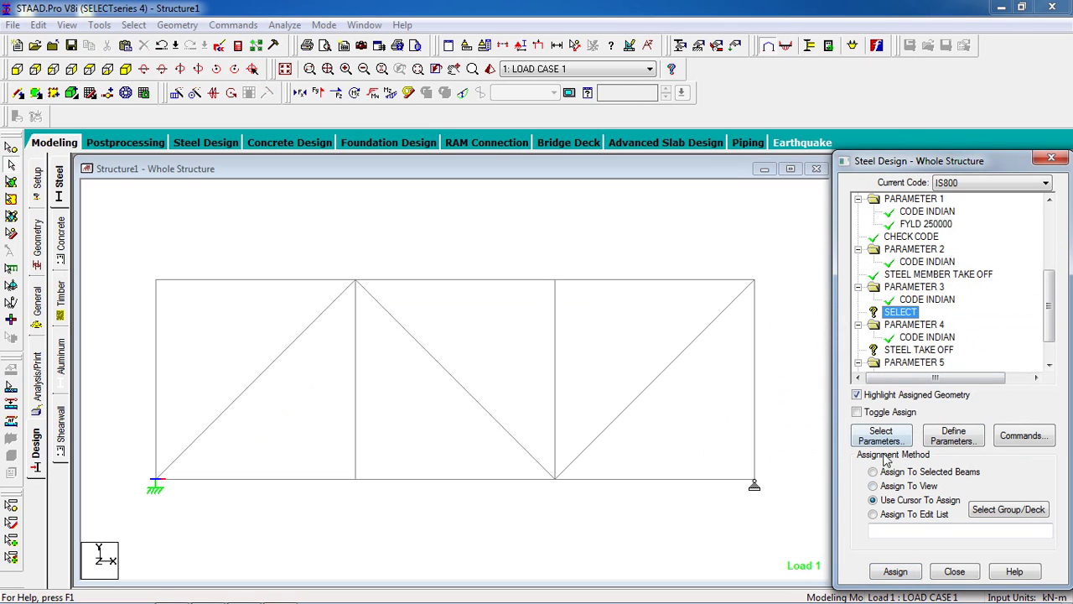
{"action": "left_click", "coordinate": [887, 485]}
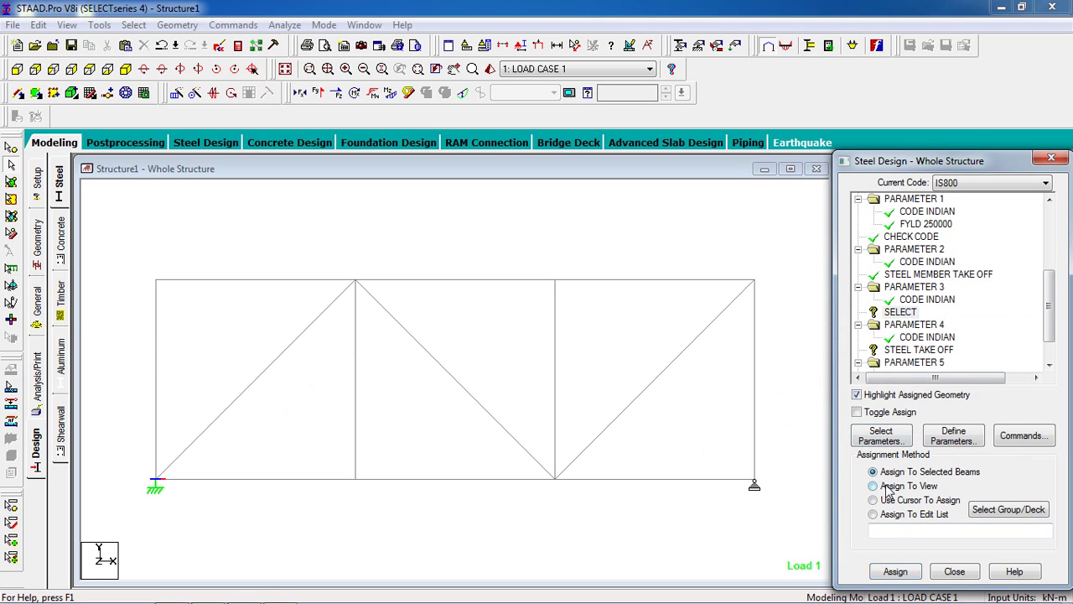
{"action": "left_click", "coordinate": [884, 570]}
{"action": "left_click", "coordinate": [948, 411]}
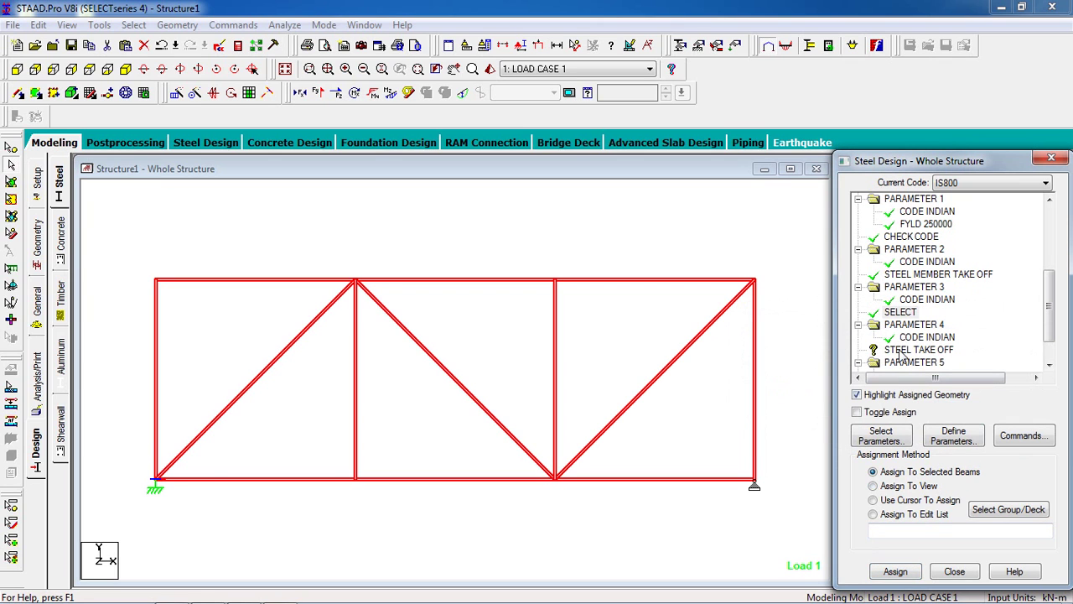
{"action": "left_click", "coordinate": [901, 352]}
{"action": "left_click", "coordinate": [873, 485]}
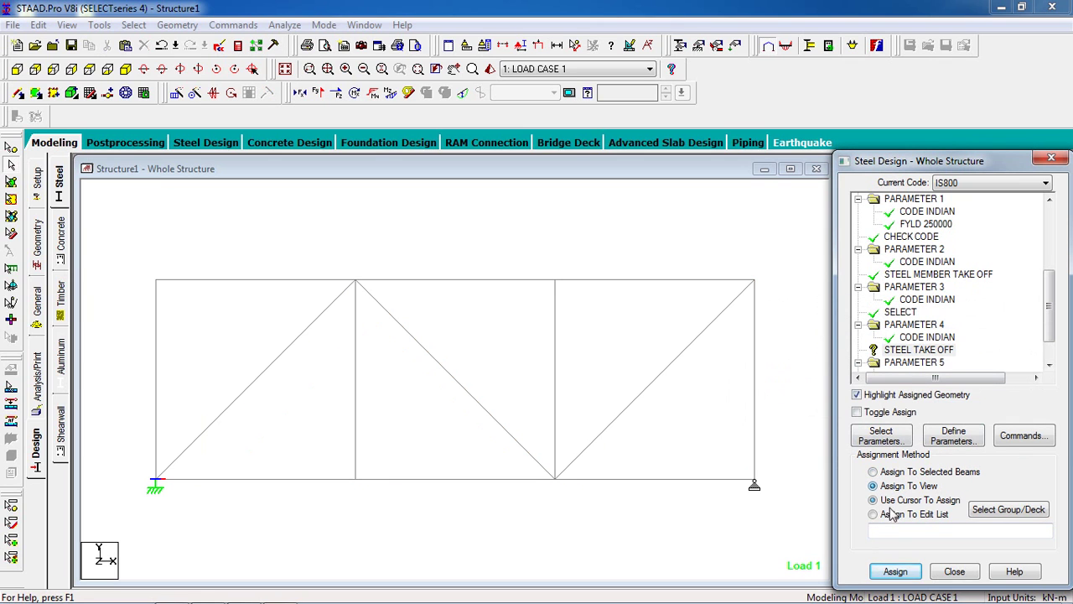
{"action": "left_click", "coordinate": [893, 571]}
{"action": "left_click", "coordinate": [949, 411]}
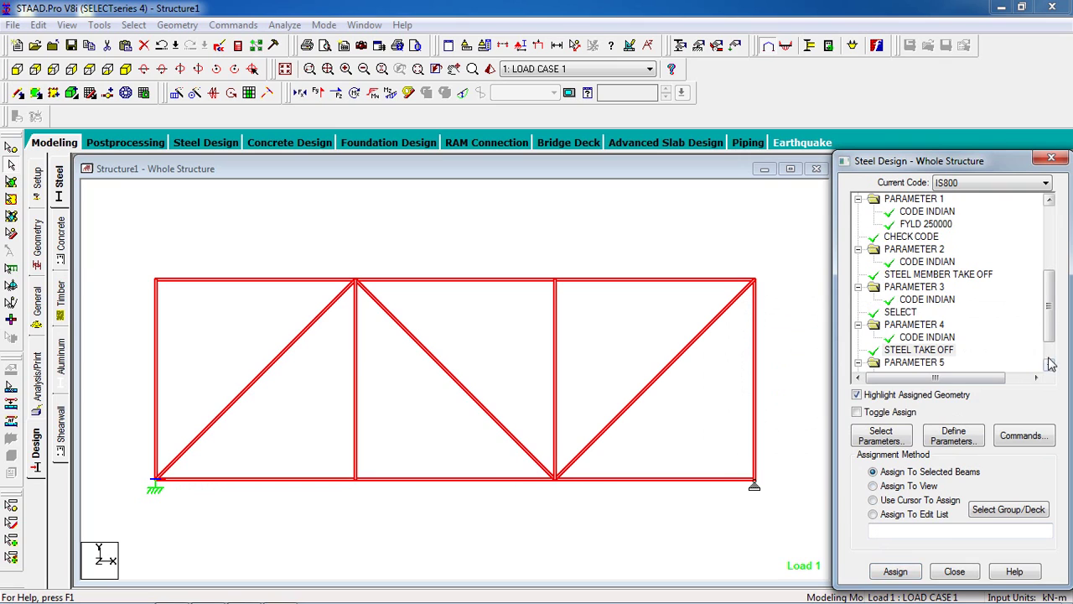
Step: Assign the second STEEL TAKE OFF to all truss members and return to the model
{"action": "left_click", "coordinate": [1050, 364]}
{"action": "left_click", "coordinate": [913, 353]}
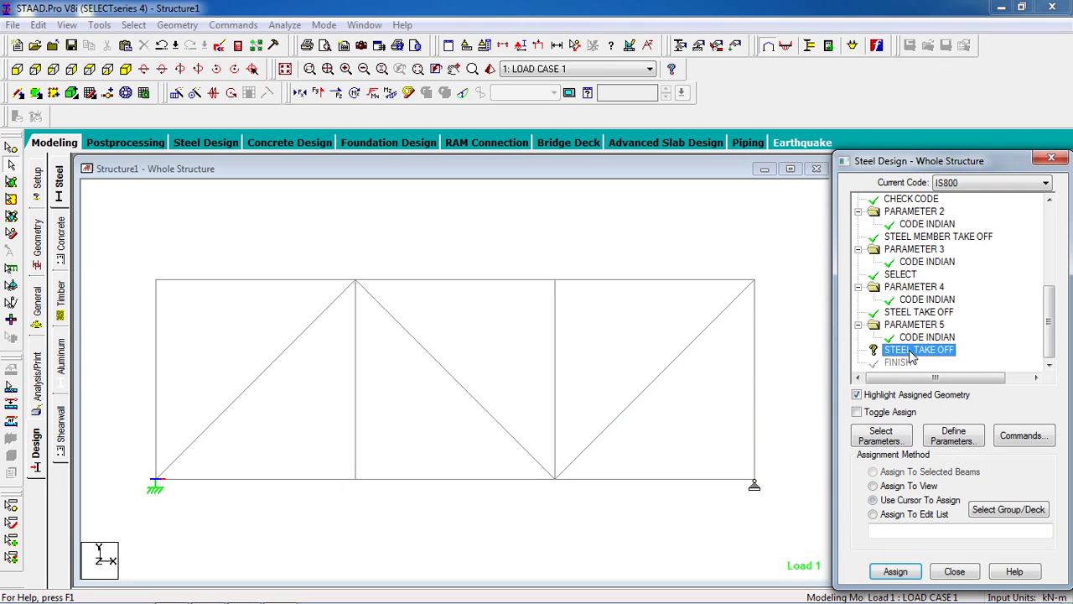
{"action": "left_click", "coordinate": [885, 488]}
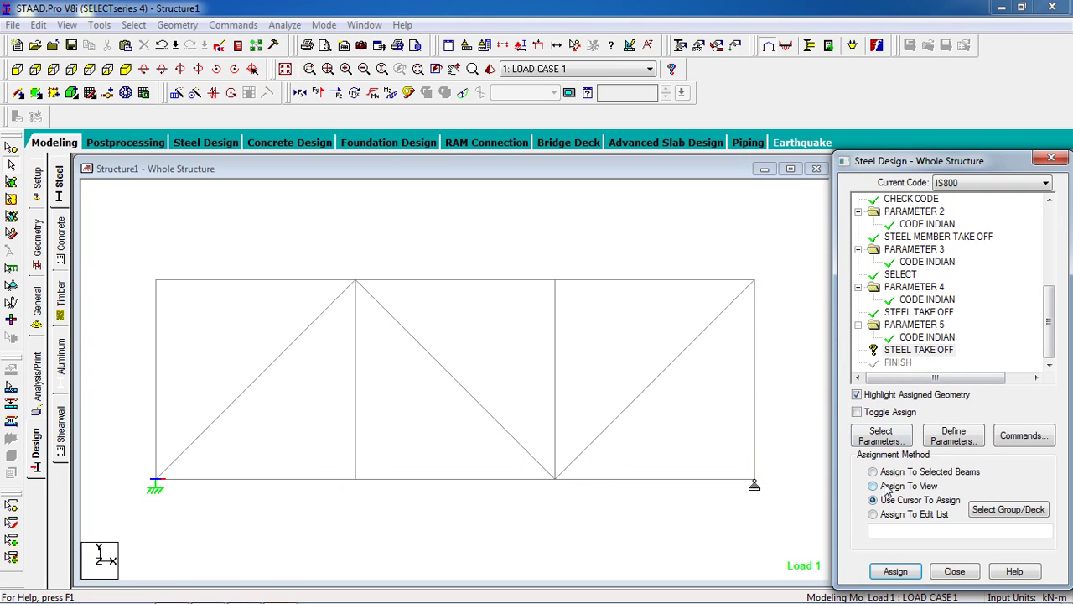
{"action": "left_click", "coordinate": [891, 570]}
{"action": "left_click", "coordinate": [949, 411]}
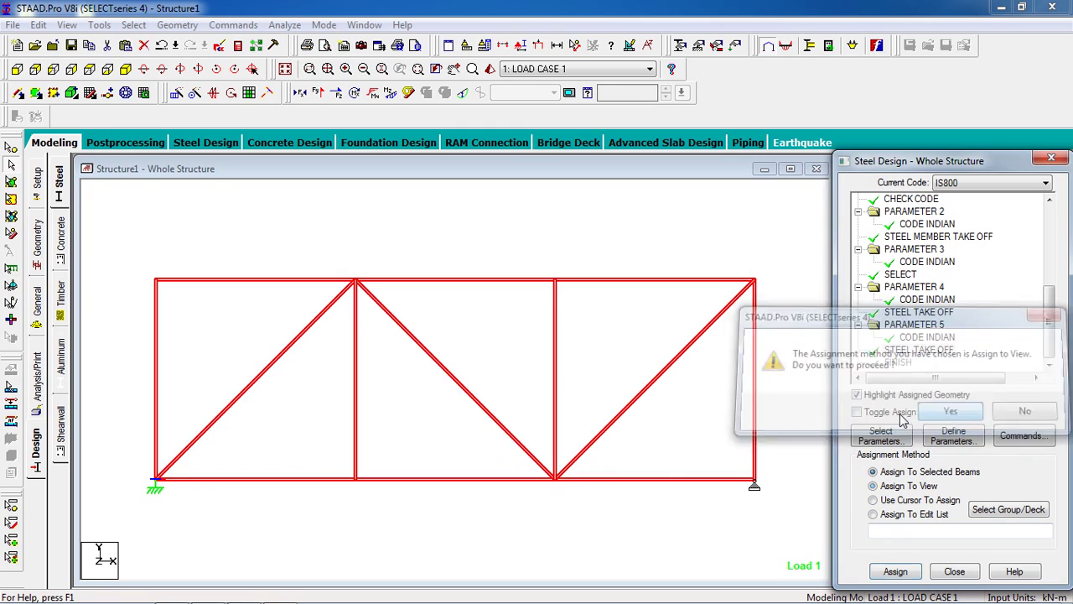
{"action": "left_click", "coordinate": [765, 240]}
Step: Add a Perform Analysis command to the model
{"action": "left_click", "coordinate": [233, 25]}
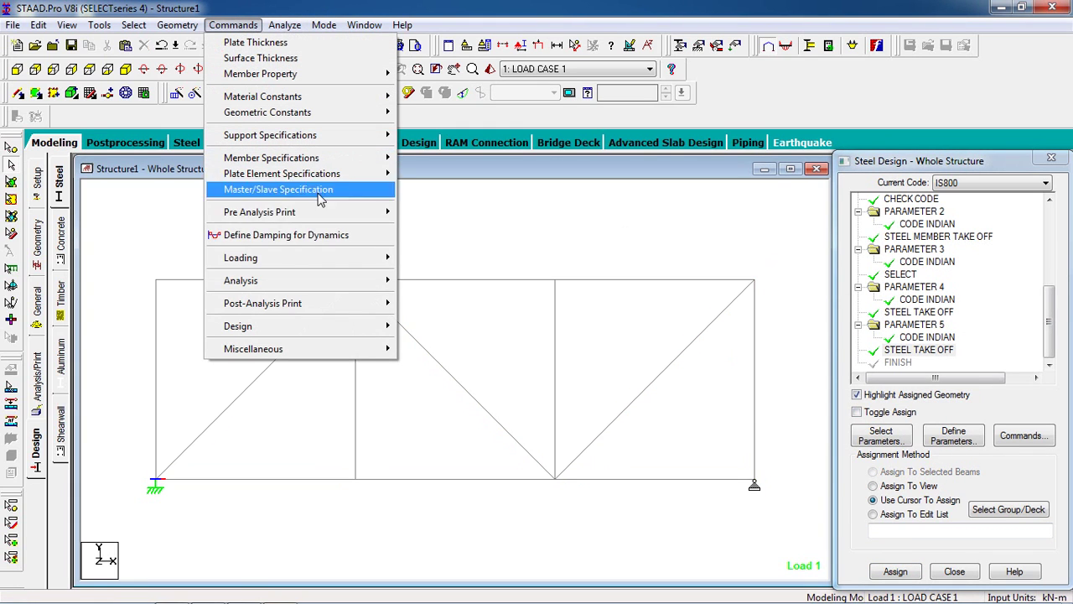
{"action": "mouse_move", "coordinate": [348, 285]}
{"action": "left_click", "coordinate": [413, 282]}
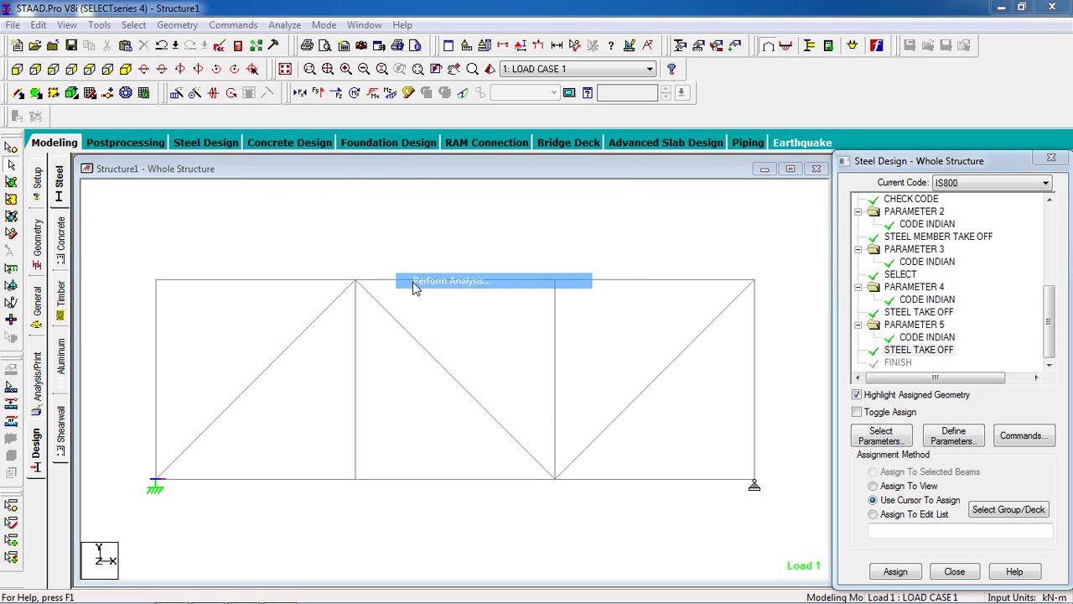
{"action": "left_click", "coordinate": [480, 398]}
Step: Save the model and run the analysis, finishing with 0 errors, 0 warnings and 0 notes
{"action": "left_click", "coordinate": [285, 25]}
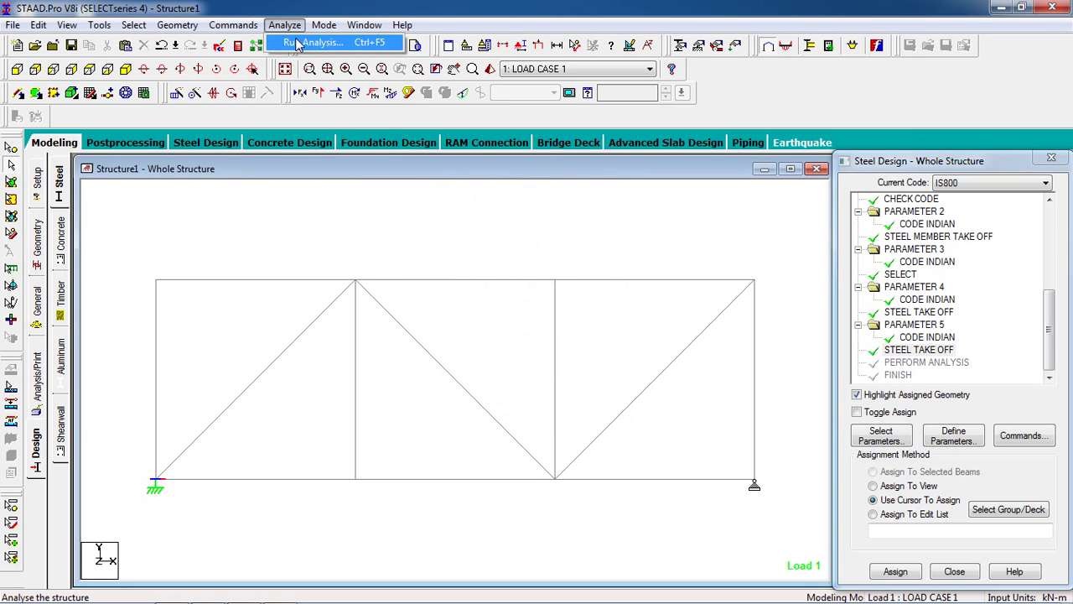
{"action": "left_click", "coordinate": [304, 47]}
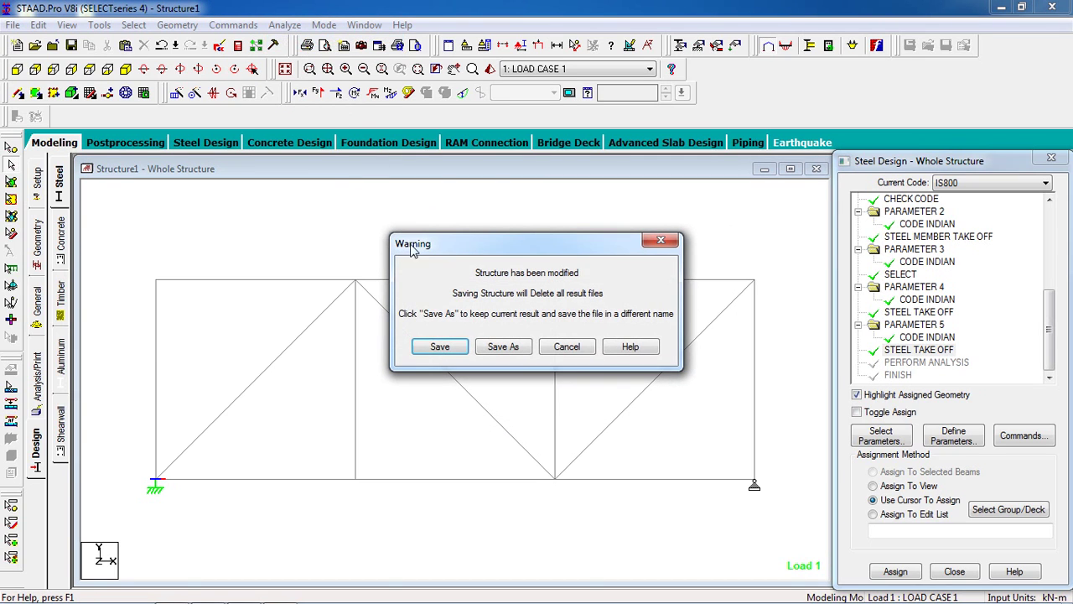
{"action": "left_click", "coordinate": [440, 347]}
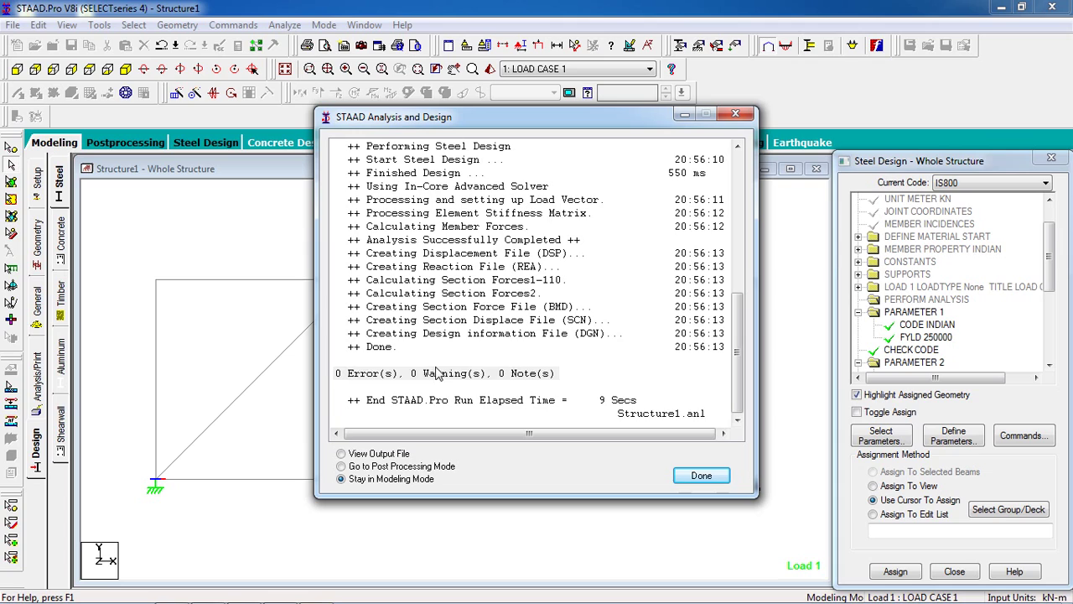
{"action": "left_click_drag", "start_coordinate": [557, 373], "coordinate": [336, 374]}
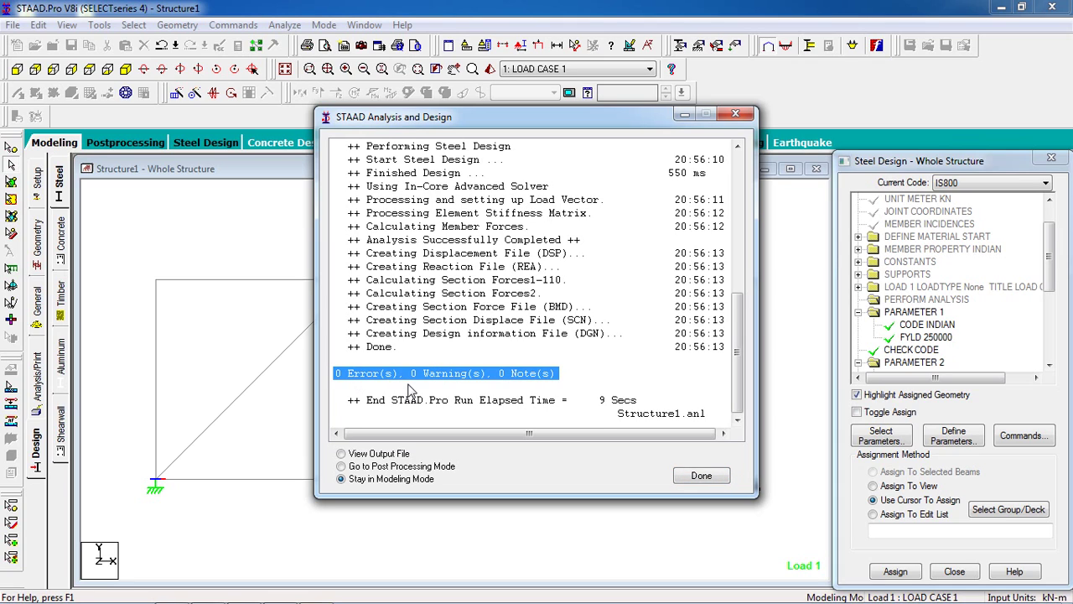
{"action": "left_click", "coordinate": [381, 453]}
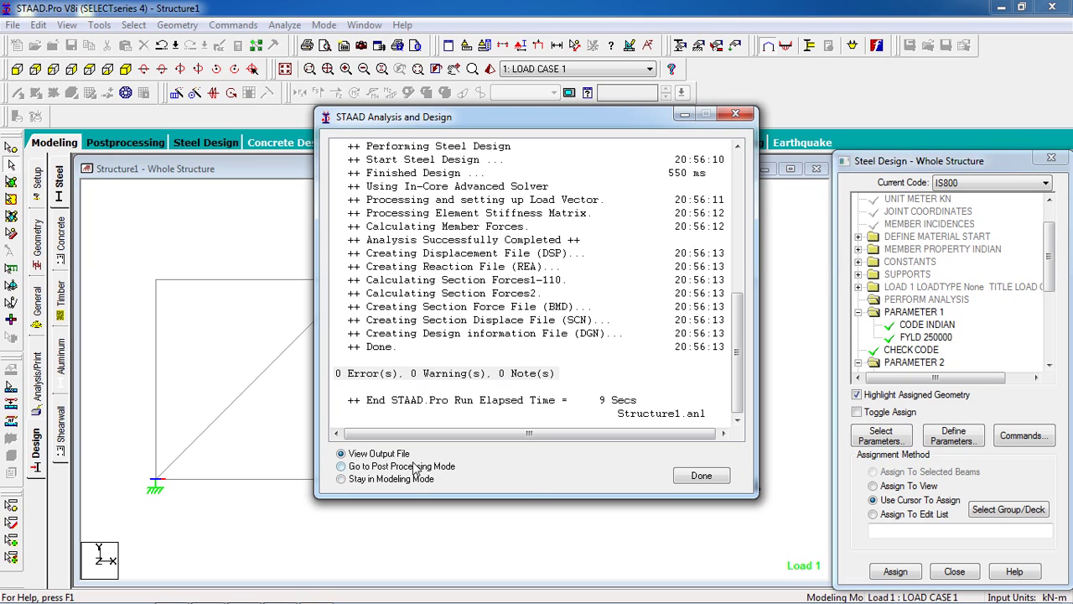
Step: Open the output report and review the code check results for members 1–6
{"action": "left_click", "coordinate": [701, 475]}
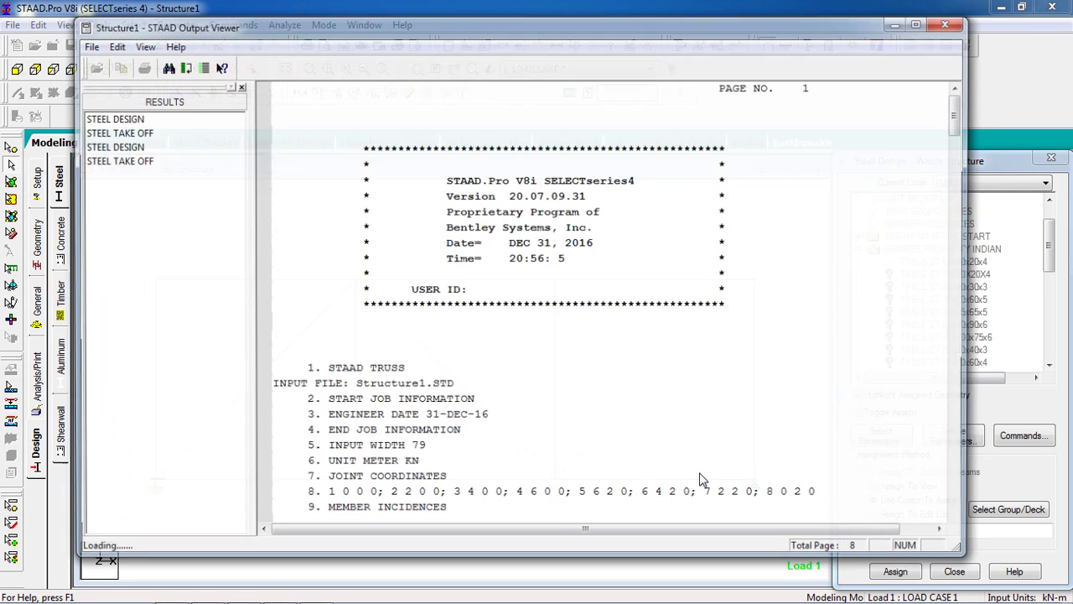
{"action": "left_click", "coordinate": [119, 122]}
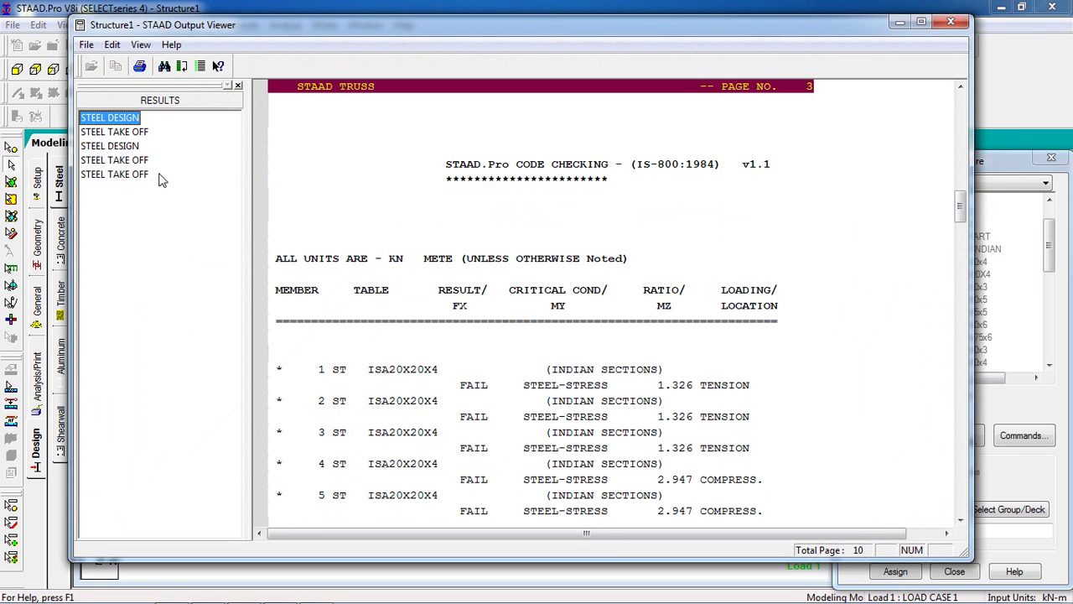
{"action": "left_click", "coordinate": [568, 325]}
{"action": "scroll", "coordinate": [568, 325], "scroll_direction": "down", "scroll_amount": 5}
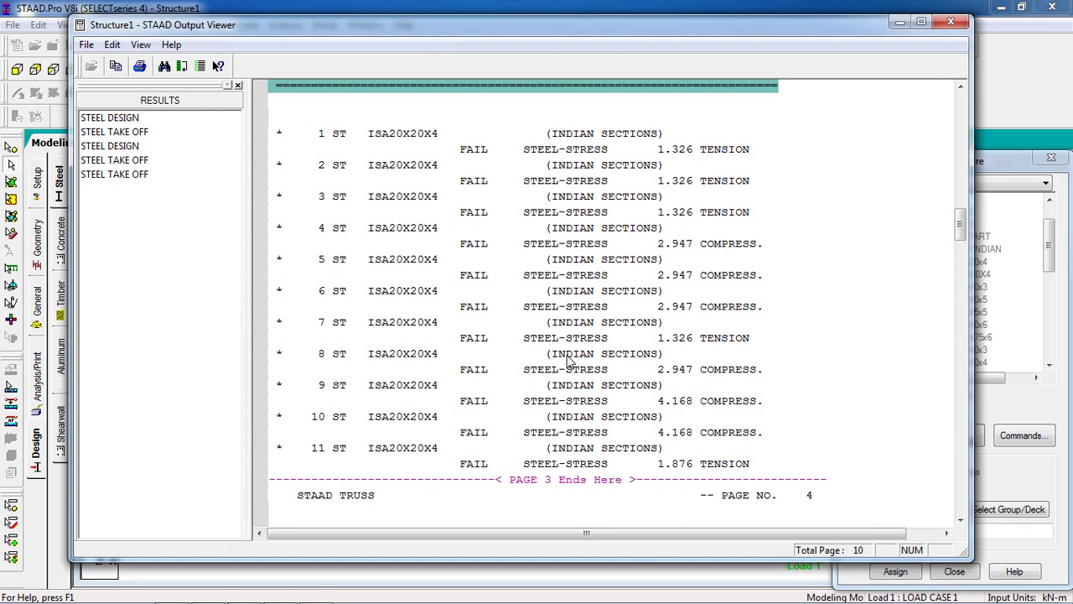
{"action": "scroll", "coordinate": [568, 361], "scroll_direction": "up", "scroll_amount": 2}
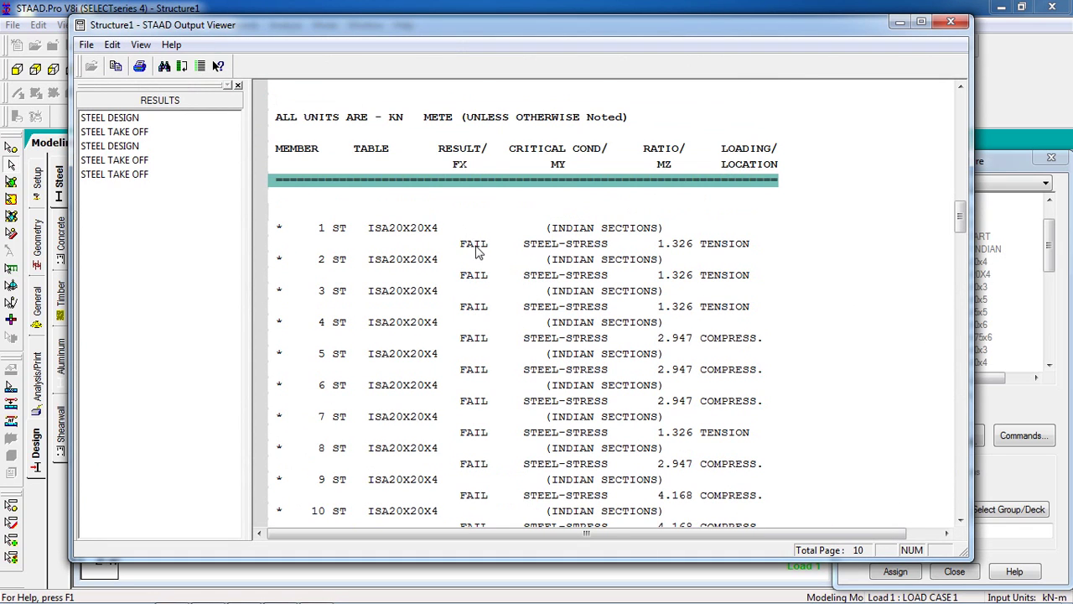
{"action": "left_click_drag", "start_coordinate": [476, 250], "coordinate": [447, 406]}
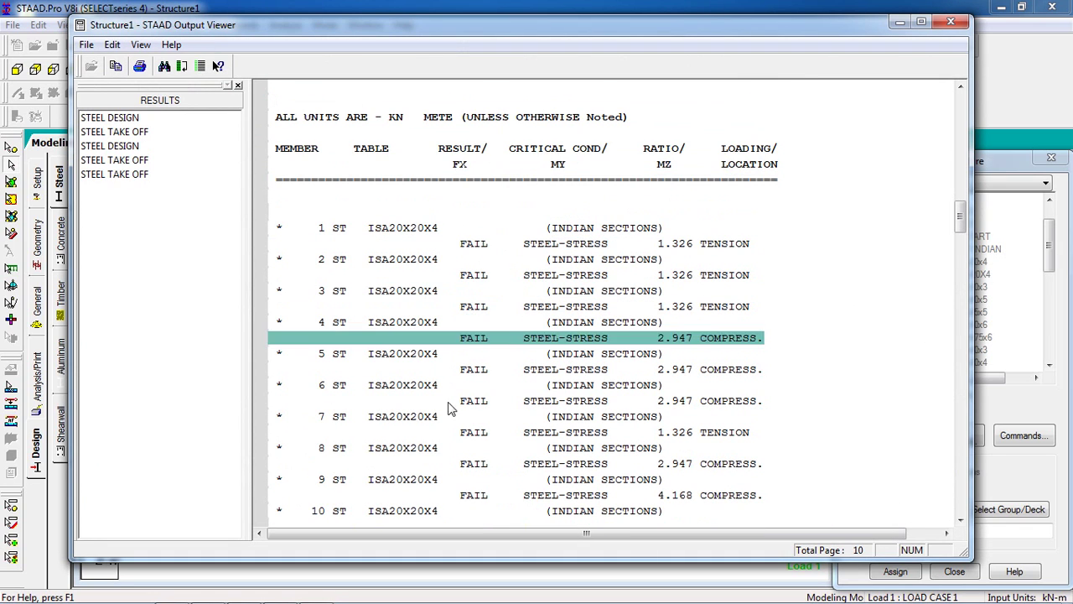
Step: Compare the take-off quantities and member selection results with member 1's code check line
{"action": "left_click", "coordinate": [118, 132]}
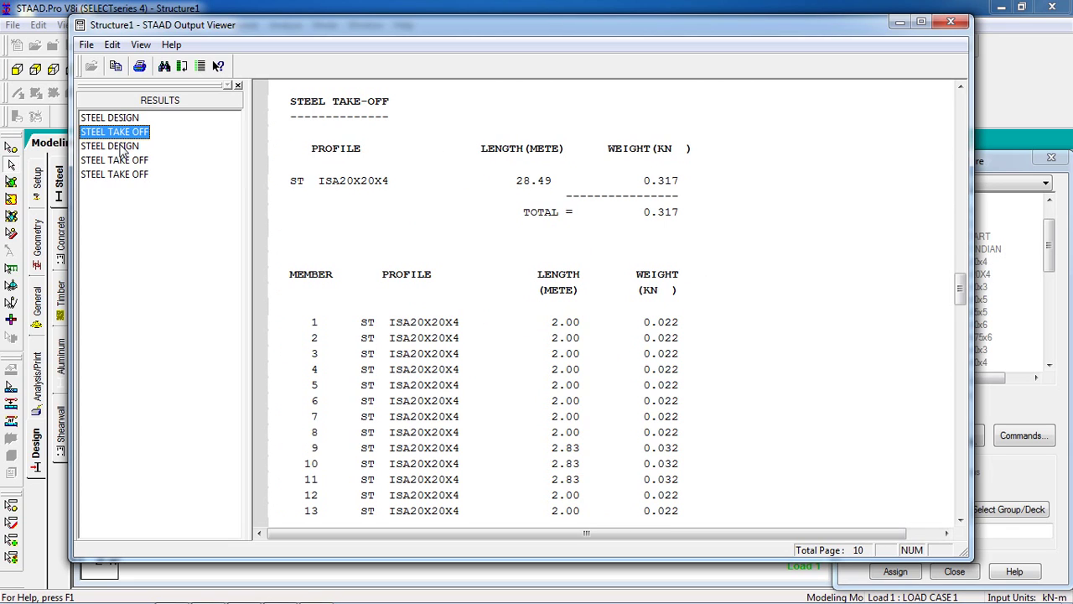
{"action": "left_click", "coordinate": [123, 147]}
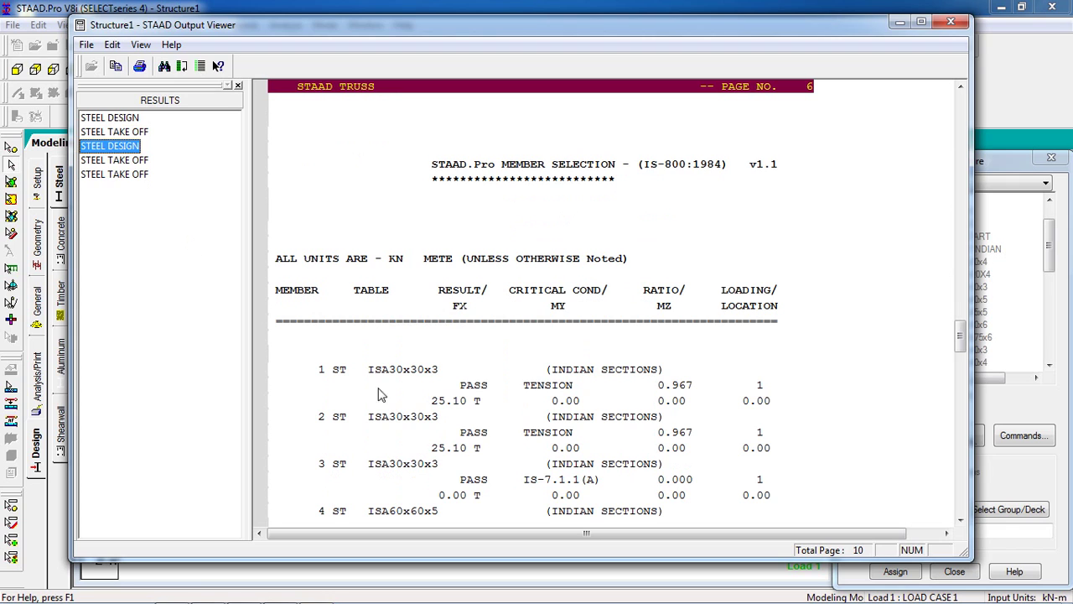
{"action": "left_click", "coordinate": [456, 417]}
{"action": "left_click", "coordinate": [474, 384]}
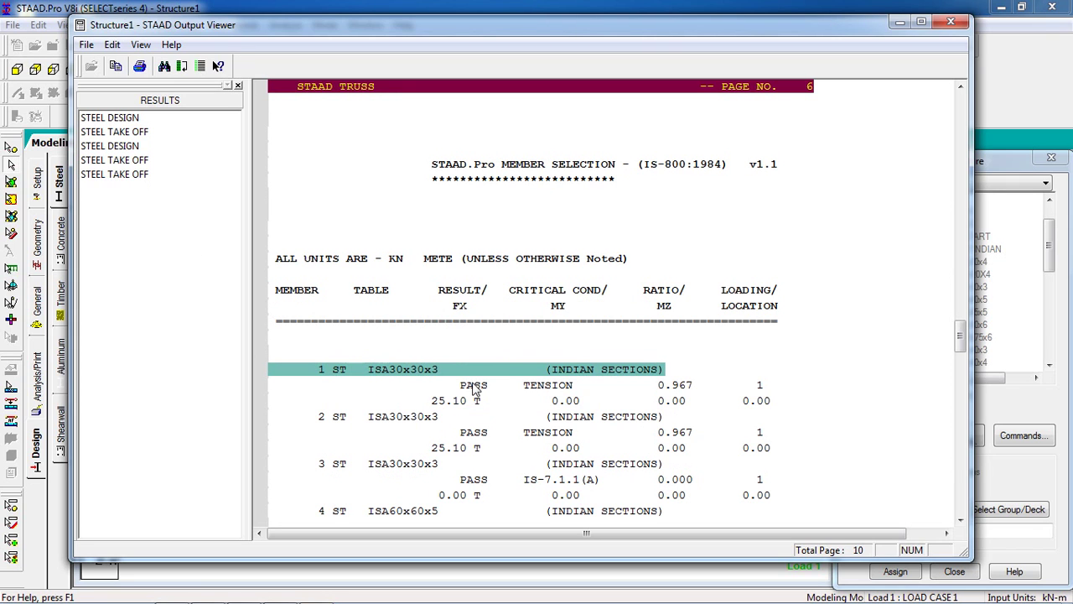
{"action": "left_click", "coordinate": [475, 385]}
{"action": "scroll", "coordinate": [474, 386], "scroll_direction": "down", "scroll_amount": 17}
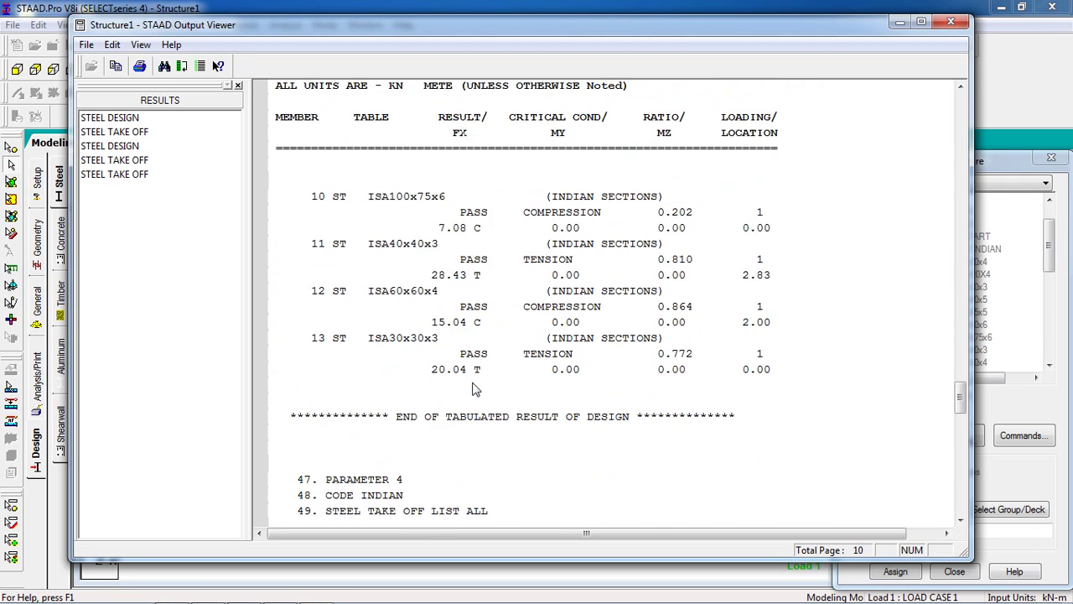
{"action": "scroll", "coordinate": [475, 388], "scroll_direction": "up", "scroll_amount": 12}
{"action": "left_click", "coordinate": [103, 118]}
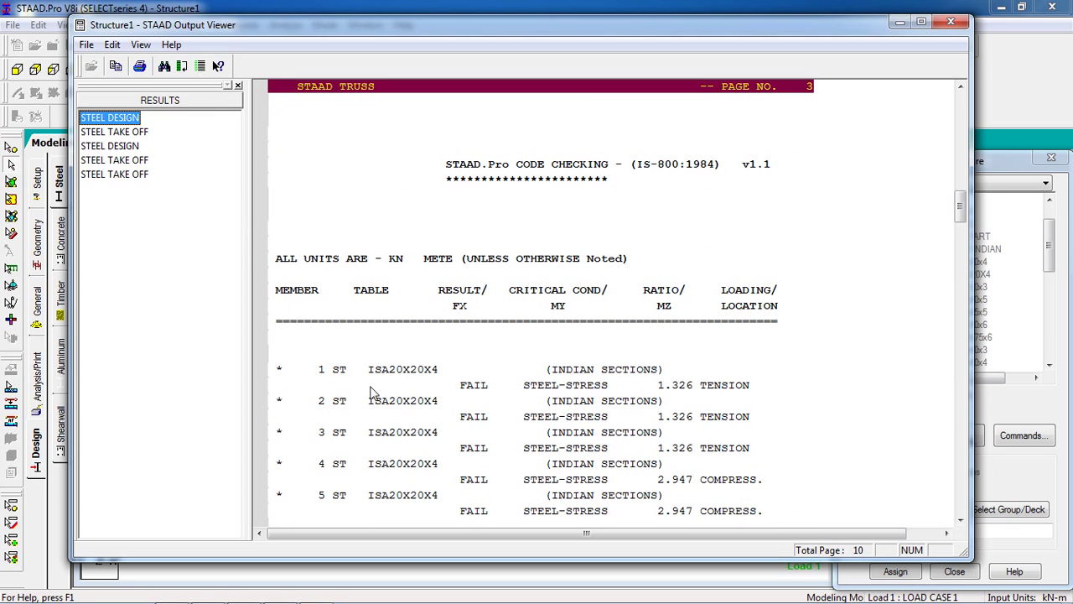
{"action": "left_click", "coordinate": [466, 390]}
{"action": "scroll", "coordinate": [476, 417], "scroll_direction": "down", "scroll_amount": 4}
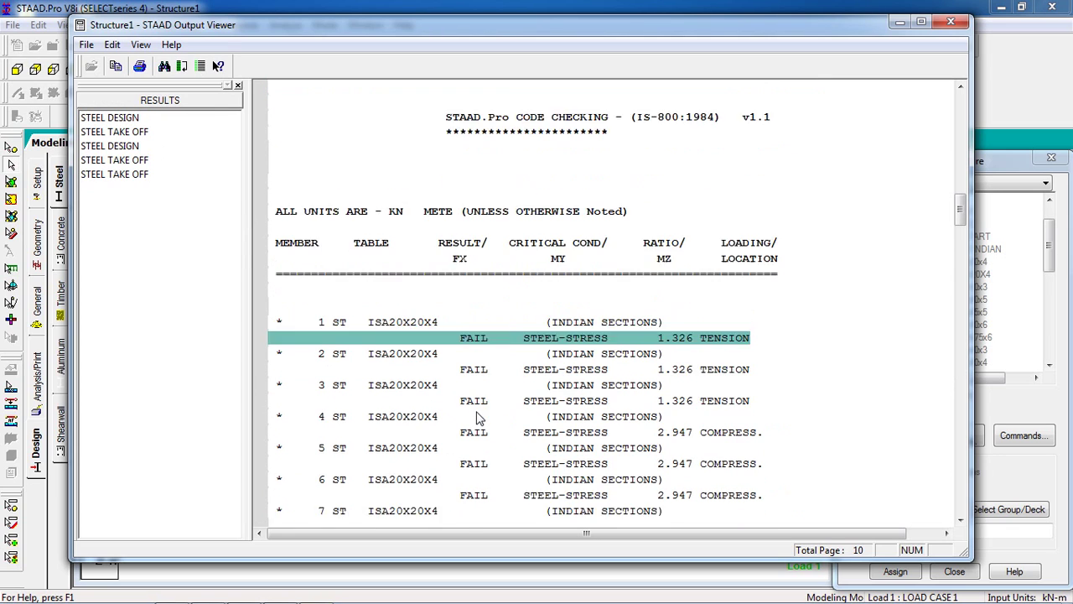
{"action": "scroll", "coordinate": [470, 419], "scroll_direction": "up", "scroll_amount": 4}
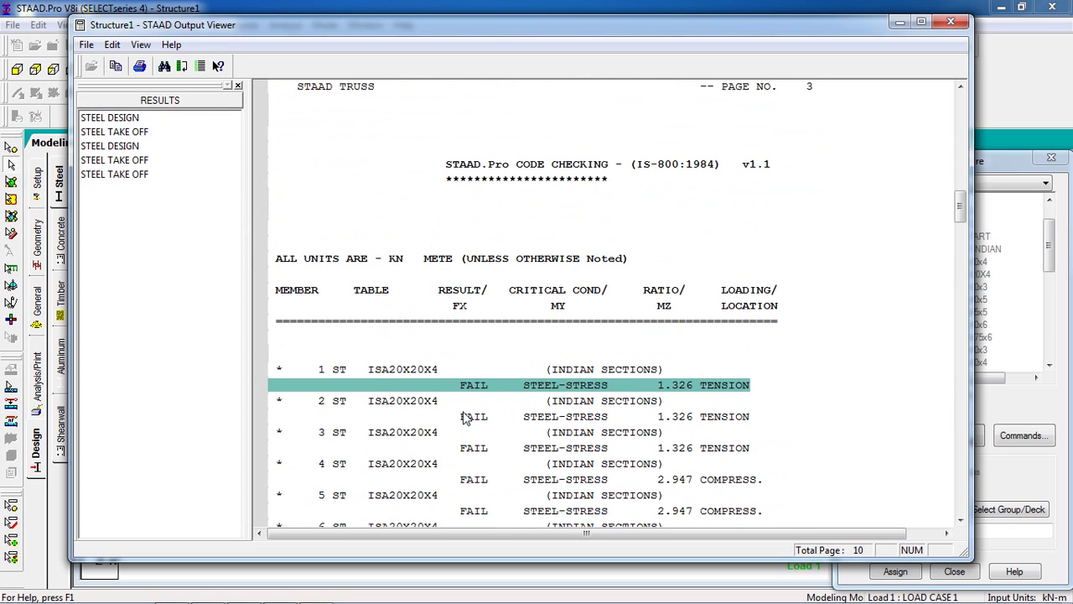
Step: Compare selected sections against the code-check FAIL lines for members 1–11, starting from ISA20X20X4
{"action": "left_click", "coordinate": [119, 148]}
{"action": "left_click", "coordinate": [460, 369]}
{"action": "scroll", "coordinate": [467, 401], "scroll_direction": "down", "scroll_amount": 1}
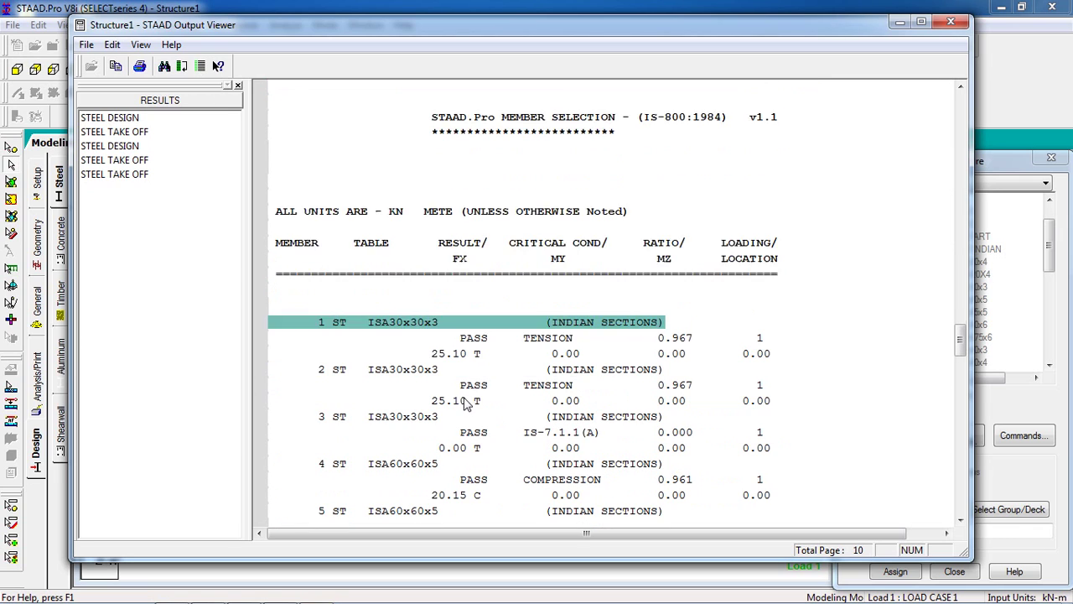
{"action": "scroll", "coordinate": [467, 404], "scroll_direction": "down", "scroll_amount": 5}
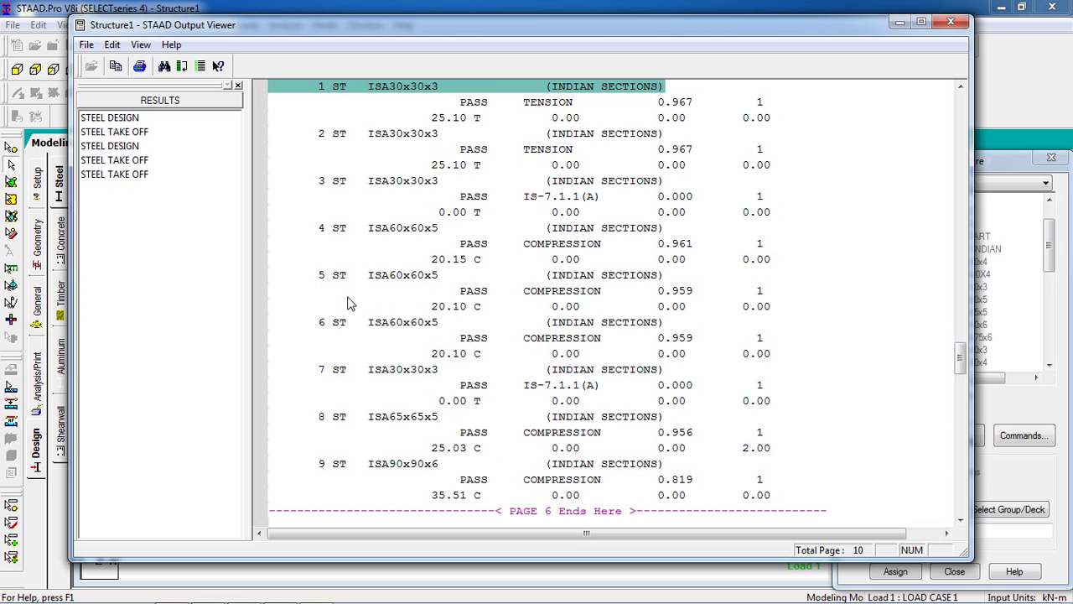
{"action": "scroll", "coordinate": [351, 304], "scroll_direction": "up", "scroll_amount": 1}
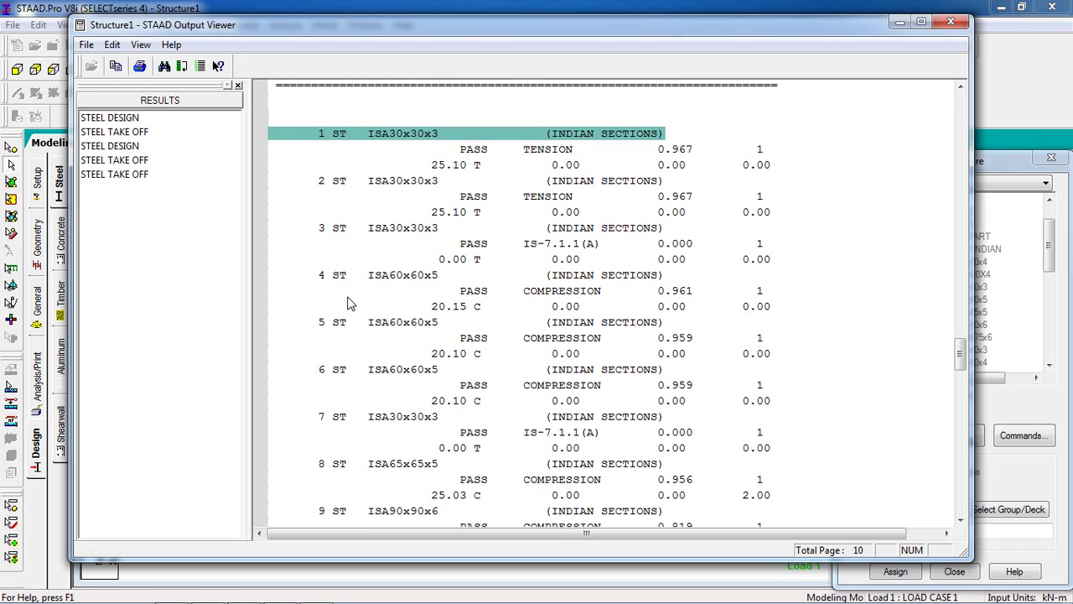
{"action": "scroll", "coordinate": [350, 303], "scroll_direction": "down", "scroll_amount": 1}
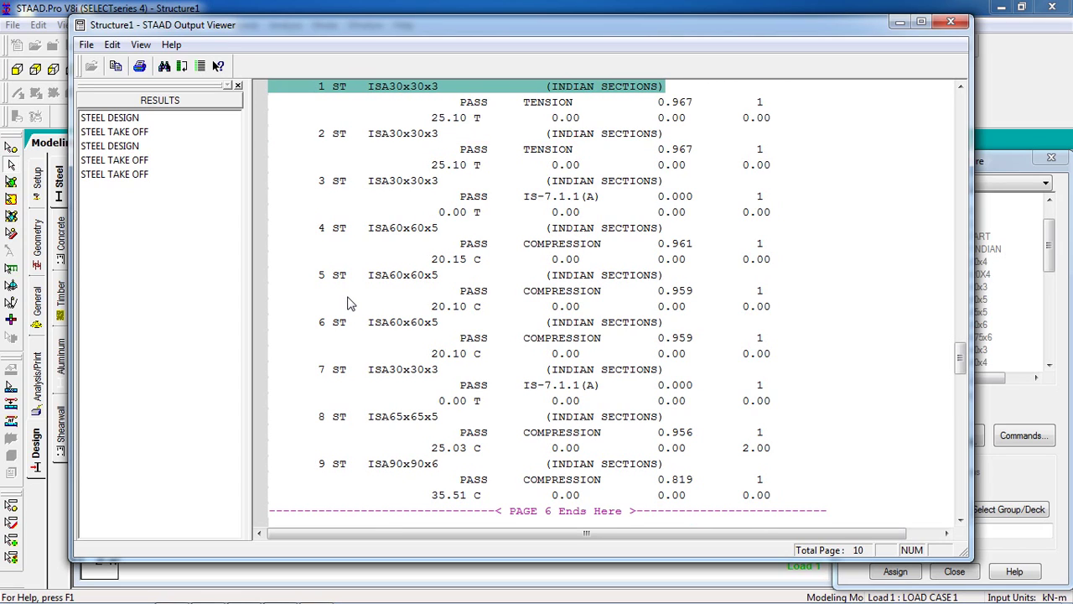
{"action": "left_click", "coordinate": [130, 121]}
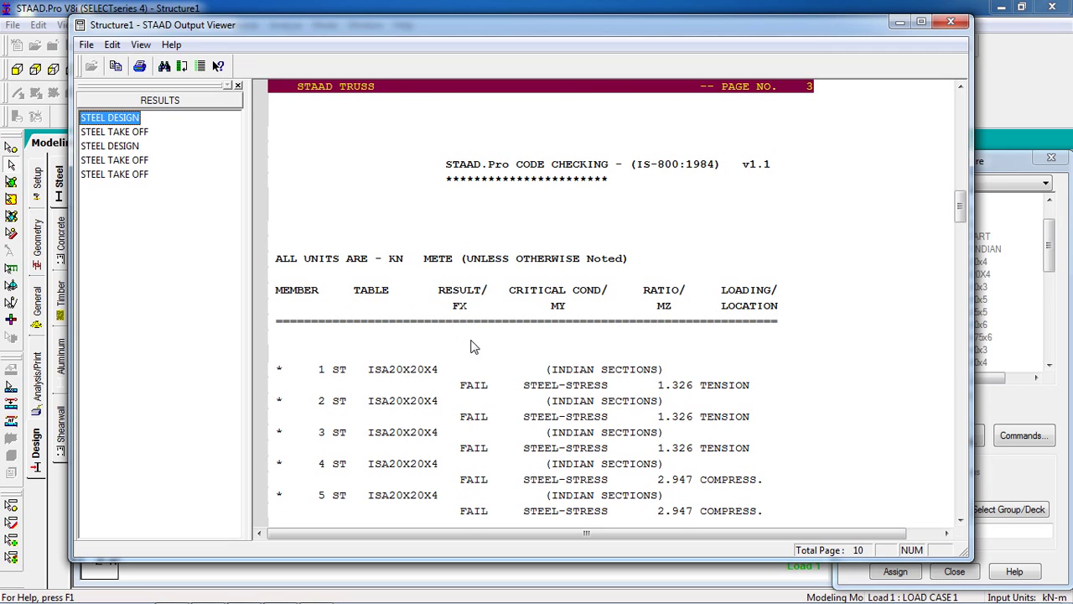
{"action": "left_click", "coordinate": [471, 385]}
{"action": "scroll", "coordinate": [471, 385], "scroll_direction": "down", "scroll_amount": 4}
{"action": "scroll", "coordinate": [471, 385], "scroll_direction": "down", "scroll_amount": 2}
{"action": "scroll", "coordinate": [471, 385], "scroll_direction": "up", "scroll_amount": 2}
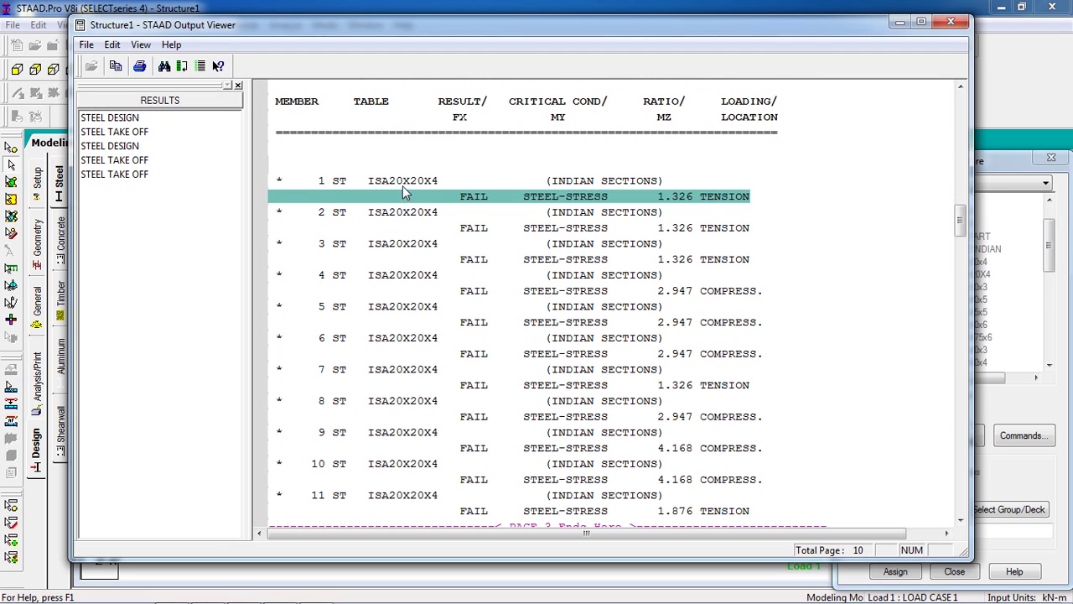
{"action": "left_click", "coordinate": [403, 186]}
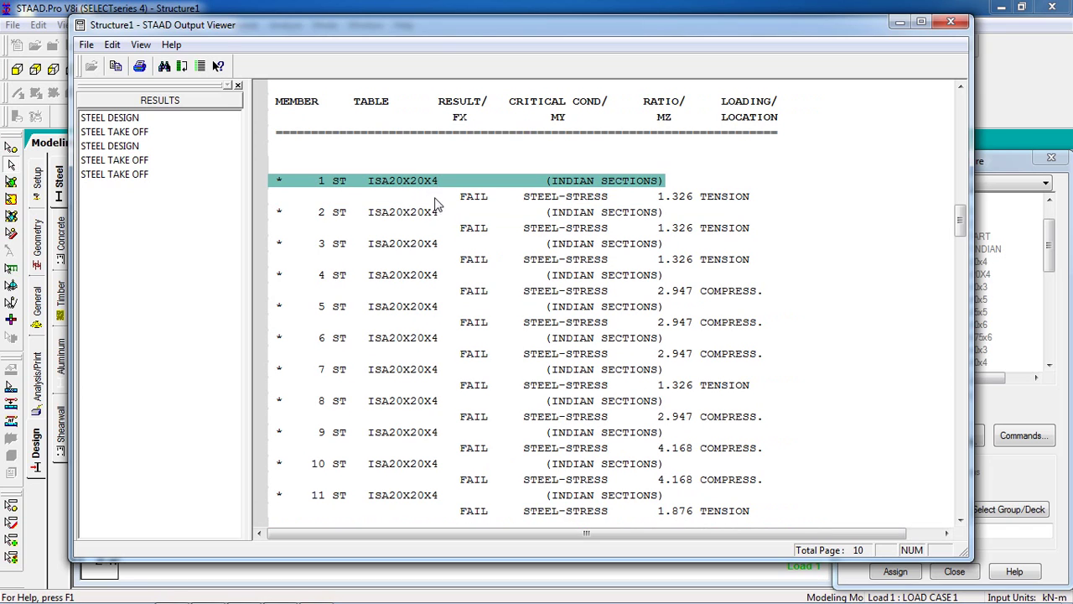
{"action": "left_click", "coordinate": [431, 213]}
{"action": "left_click", "coordinate": [423, 260]}
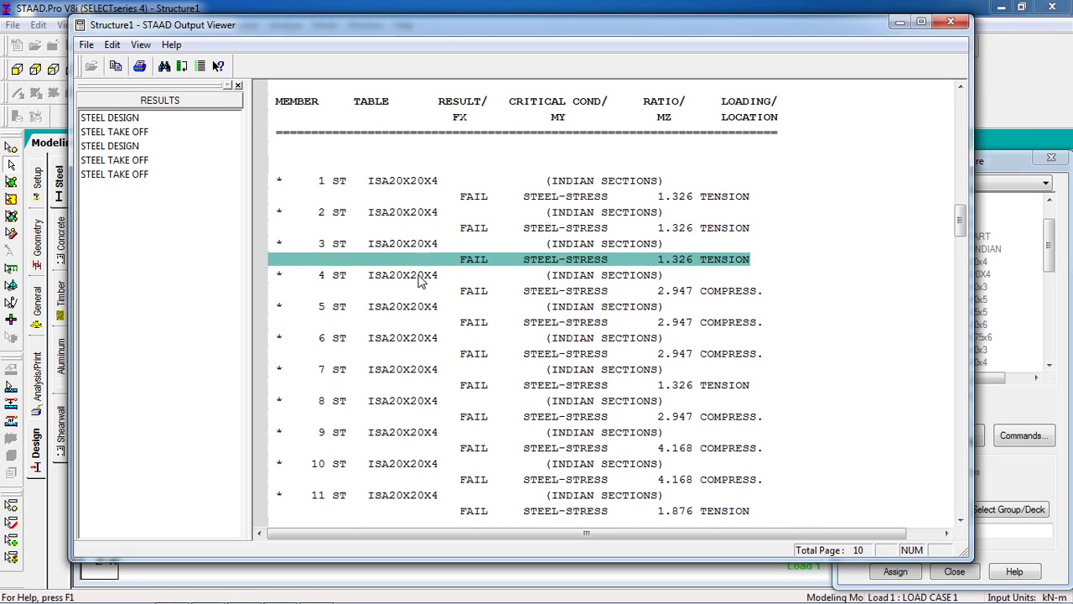
{"action": "left_click", "coordinate": [421, 278]}
{"action": "left_click", "coordinate": [402, 323]}
{"action": "scroll", "coordinate": [401, 373], "scroll_direction": "down", "scroll_amount": 4}
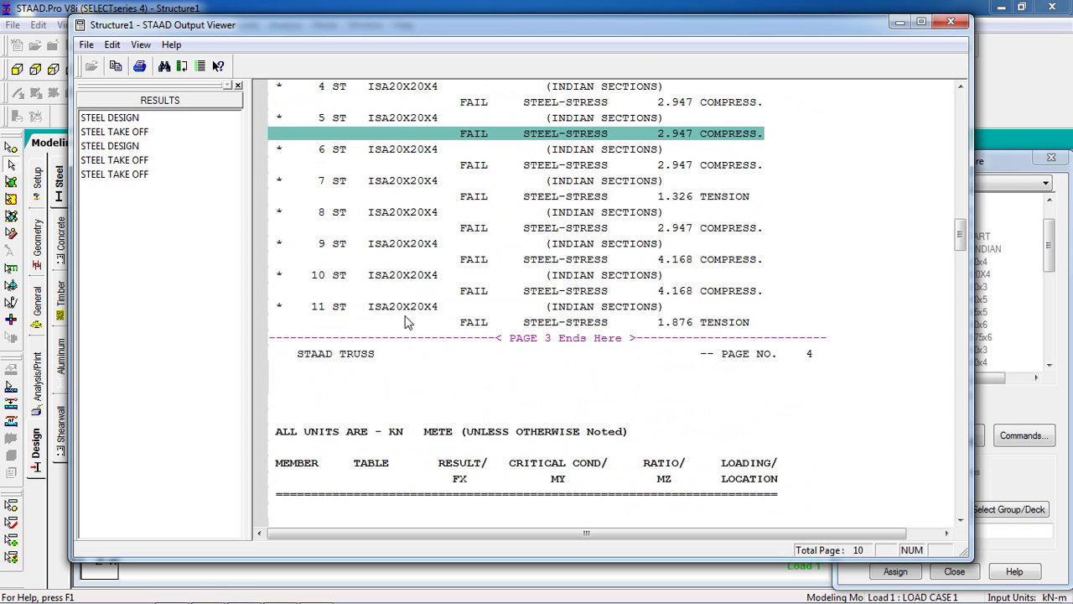
{"action": "left_click", "coordinate": [407, 321]}
{"action": "left_click", "coordinate": [409, 274]}
{"action": "scroll", "coordinate": [411, 281], "scroll_direction": "up", "scroll_amount": 4}
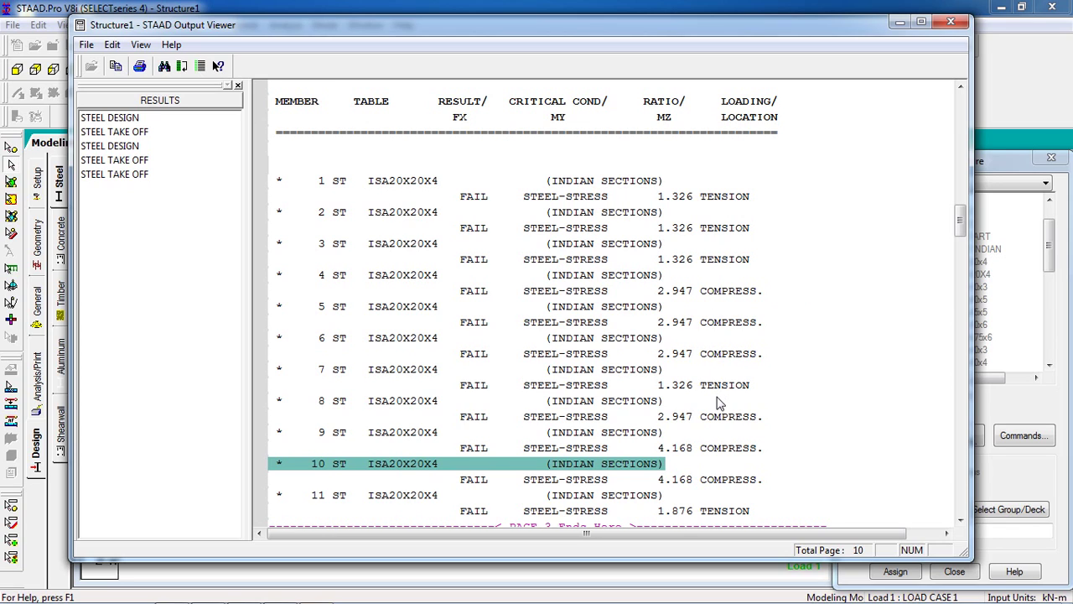
Step: Step through member selection results for members 1–9, with members 1 and 2 passing as ISA30x30x3
{"action": "left_click", "coordinate": [110, 147]}
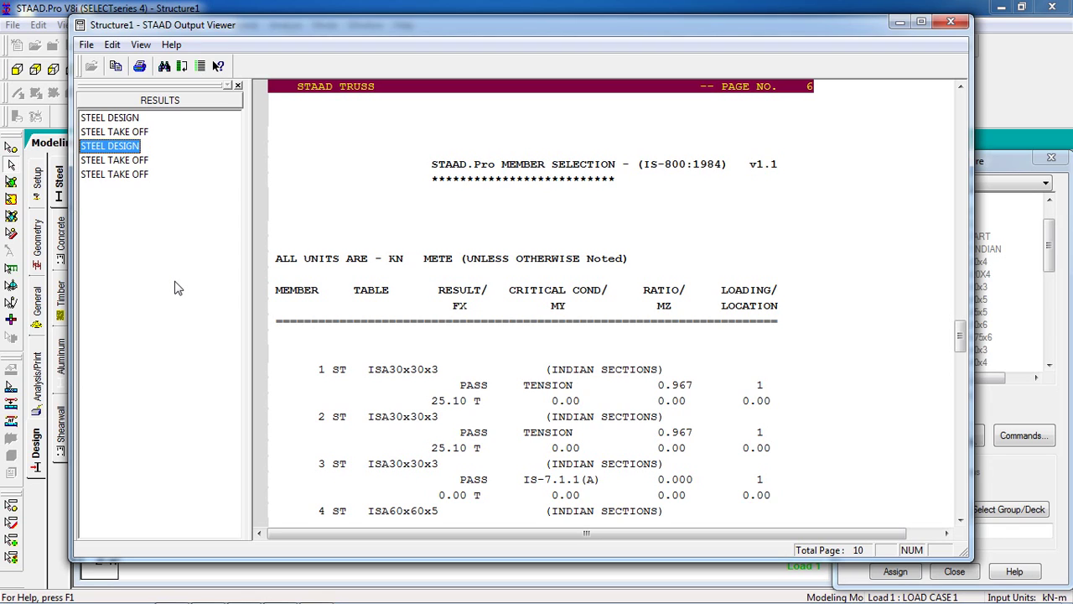
{"action": "left_click", "coordinate": [420, 374]}
{"action": "scroll", "coordinate": [418, 372], "scroll_direction": "down", "scroll_amount": 2}
{"action": "left_click", "coordinate": [403, 326]}
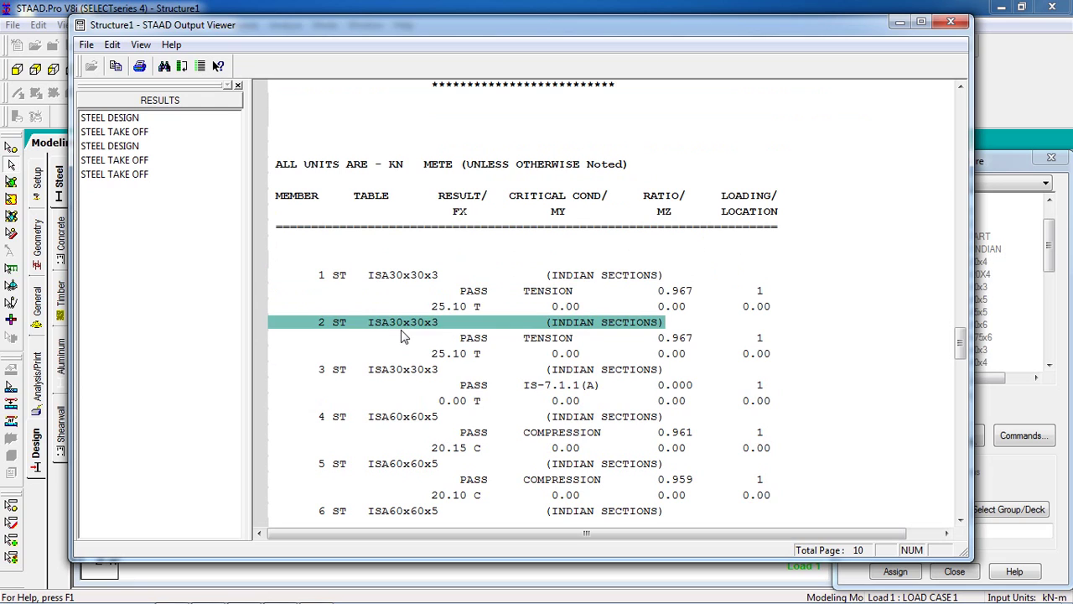
{"action": "left_click", "coordinate": [424, 374]}
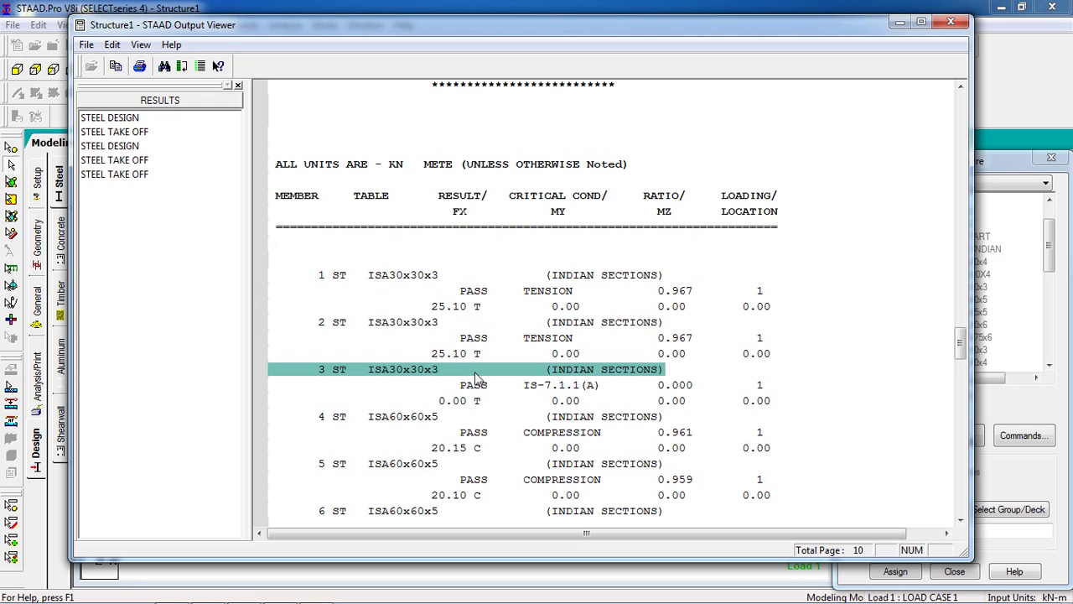
{"action": "scroll", "coordinate": [440, 352], "scroll_direction": "down", "scroll_amount": 3}
{"action": "left_click", "coordinate": [412, 282]}
{"action": "left_click", "coordinate": [403, 340]}
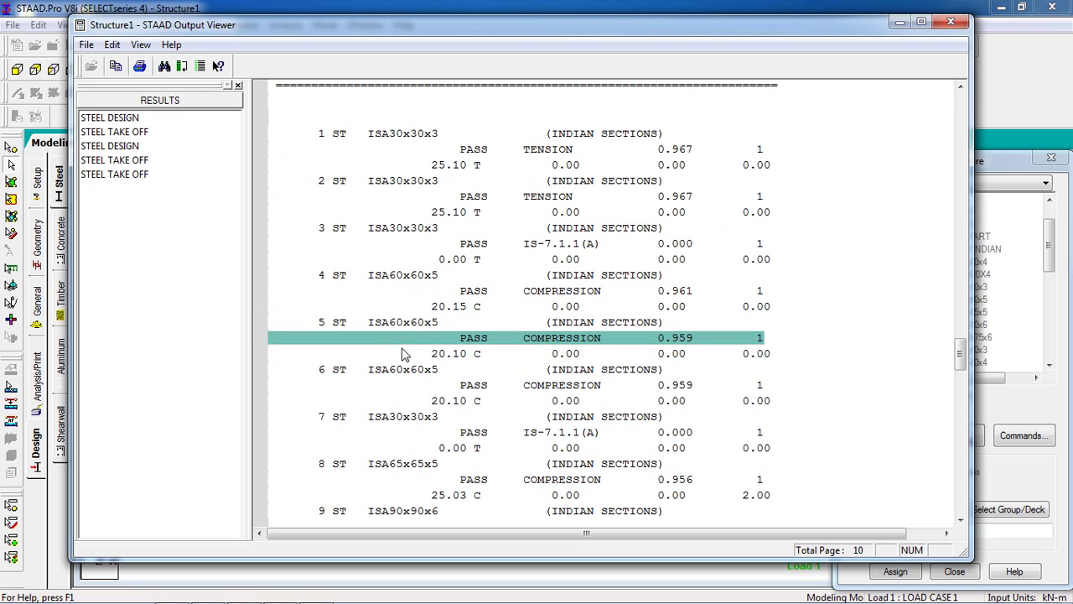
{"action": "left_click", "coordinate": [402, 370]}
{"action": "left_click", "coordinate": [405, 397]}
{"action": "scroll", "coordinate": [407, 402], "scroll_direction": "down", "scroll_amount": 3}
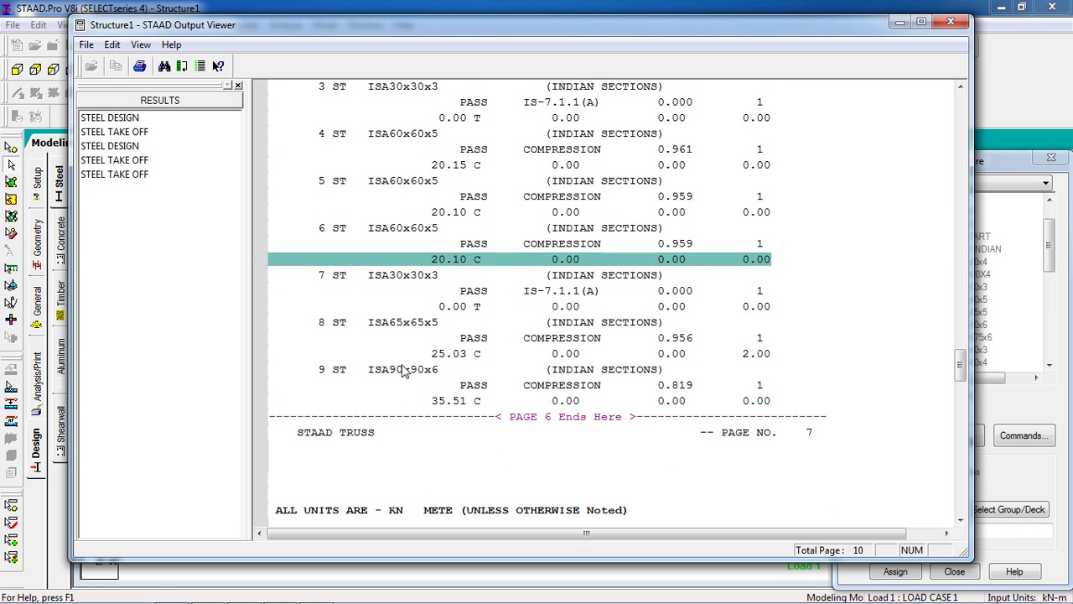
{"action": "left_click", "coordinate": [403, 370]}
{"action": "left_click", "coordinate": [404, 323]}
{"action": "left_click", "coordinate": [405, 291]}
{"action": "left_click", "coordinate": [390, 232]}
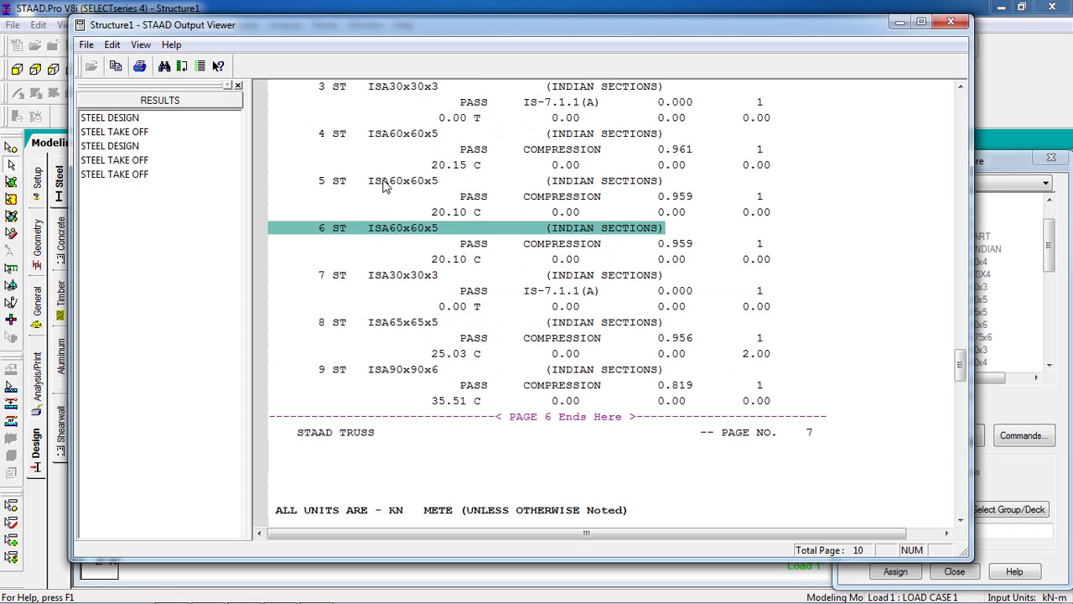
{"action": "left_click", "coordinate": [379, 184]}
{"action": "left_click", "coordinate": [381, 231]}
Step: Recheck the PASS rows for members 1, 2, 4 and 5 in the selection results
{"action": "scroll", "coordinate": [465, 260], "scroll_direction": "up", "scroll_amount": 3}
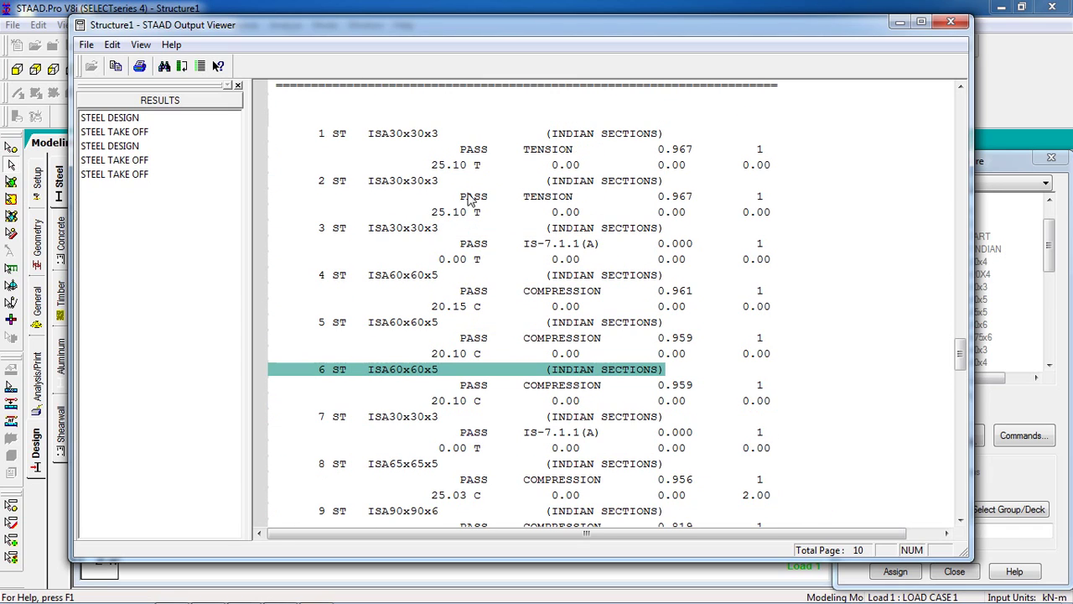
{"action": "left_click", "coordinate": [470, 198]}
{"action": "left_click", "coordinate": [475, 151]}
{"action": "left_click", "coordinate": [489, 290]}
{"action": "left_click", "coordinate": [475, 339]}
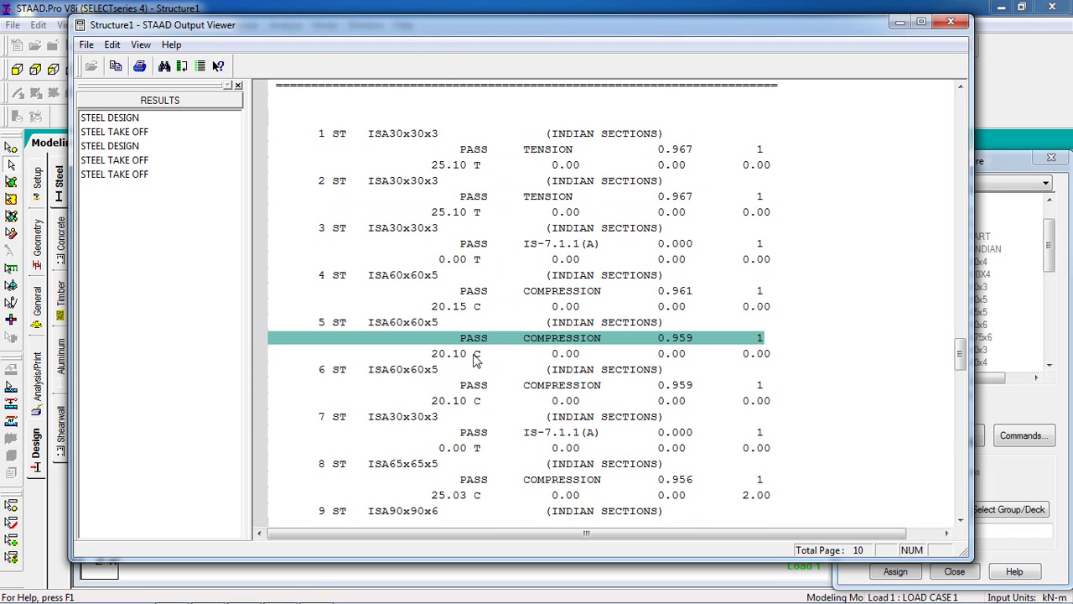
{"action": "scroll", "coordinate": [471, 373], "scroll_direction": "down", "scroll_amount": 10}
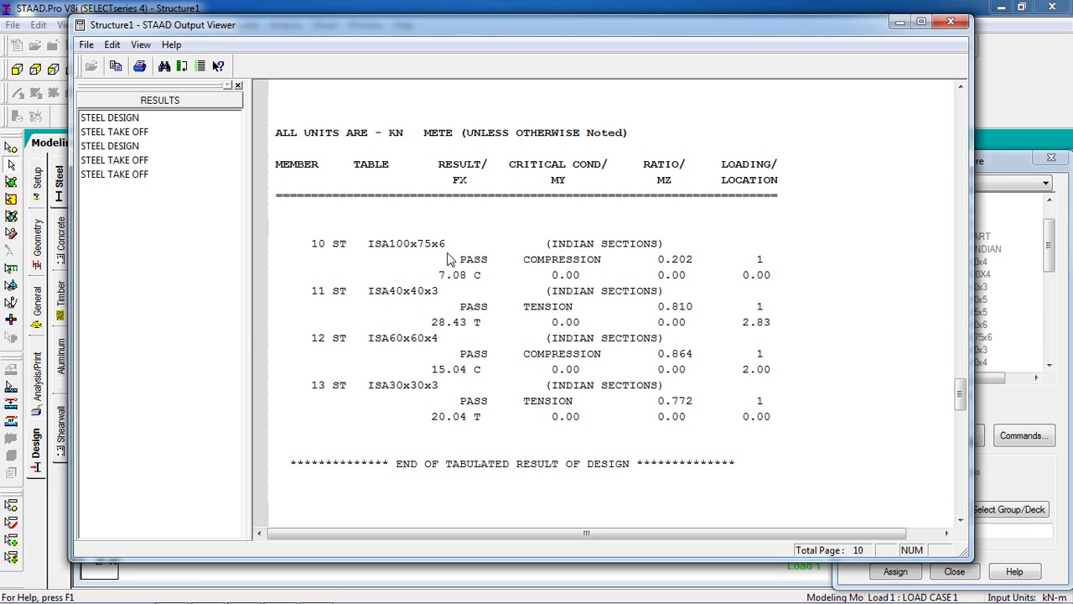
{"action": "scroll", "coordinate": [527, 370], "scroll_direction": "up", "scroll_amount": 13}
{"action": "scroll", "coordinate": [526, 371], "scroll_direction": "up", "scroll_amount": 6}
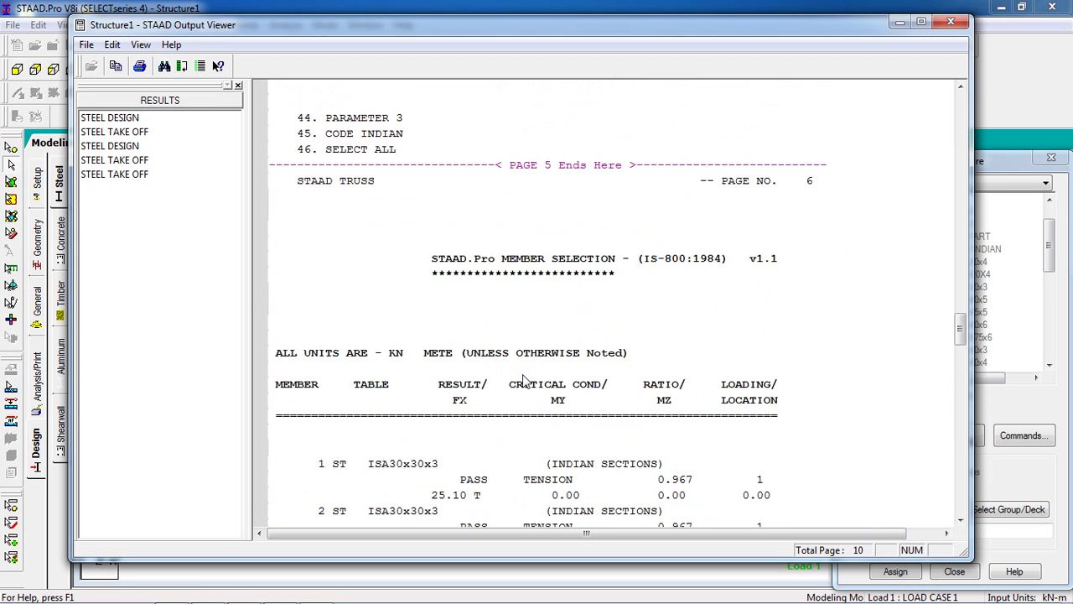
Step: Close the output report and open postprocessing results for load case 1
{"action": "left_click", "coordinate": [896, 24]}
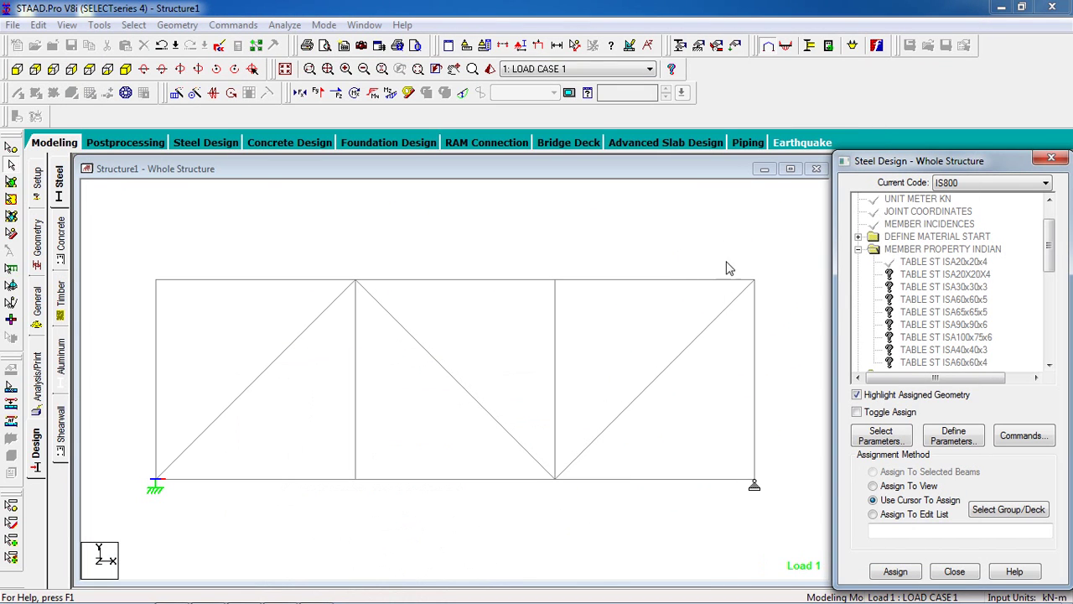
{"action": "left_click", "coordinate": [112, 147]}
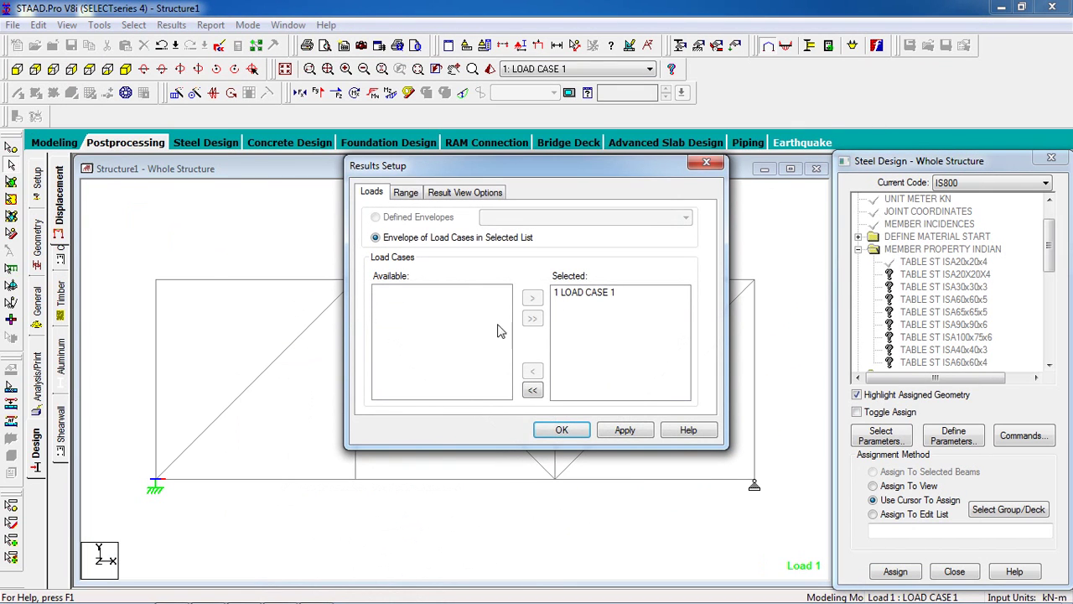
{"action": "left_click", "coordinate": [562, 430]}
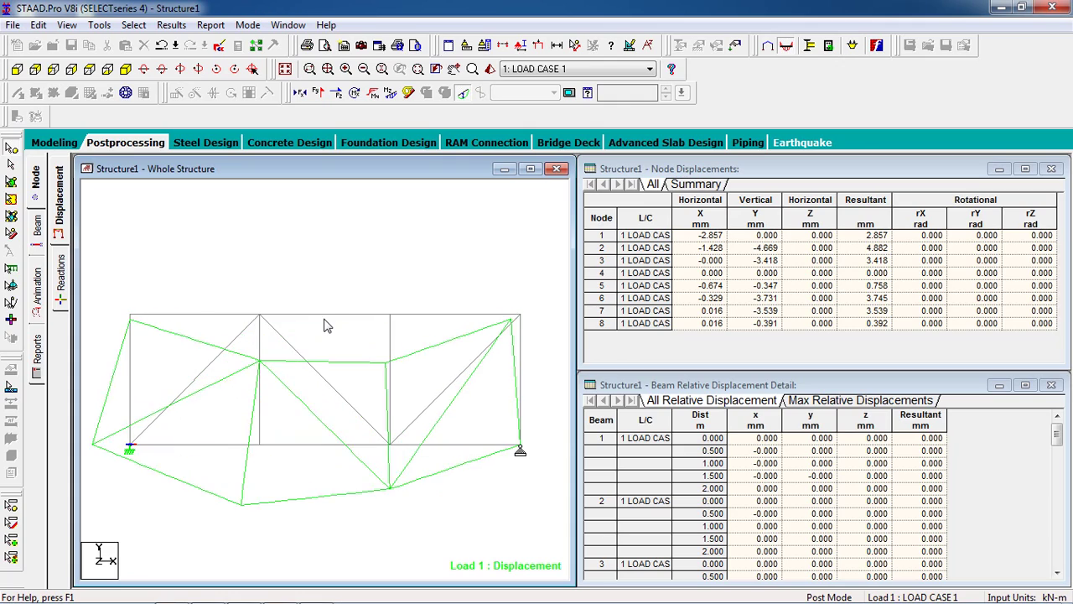
Step: Toggle the axial force and bending Y diagrams off again and display beam stresses on the truss
{"action": "left_click", "coordinate": [300, 93]}
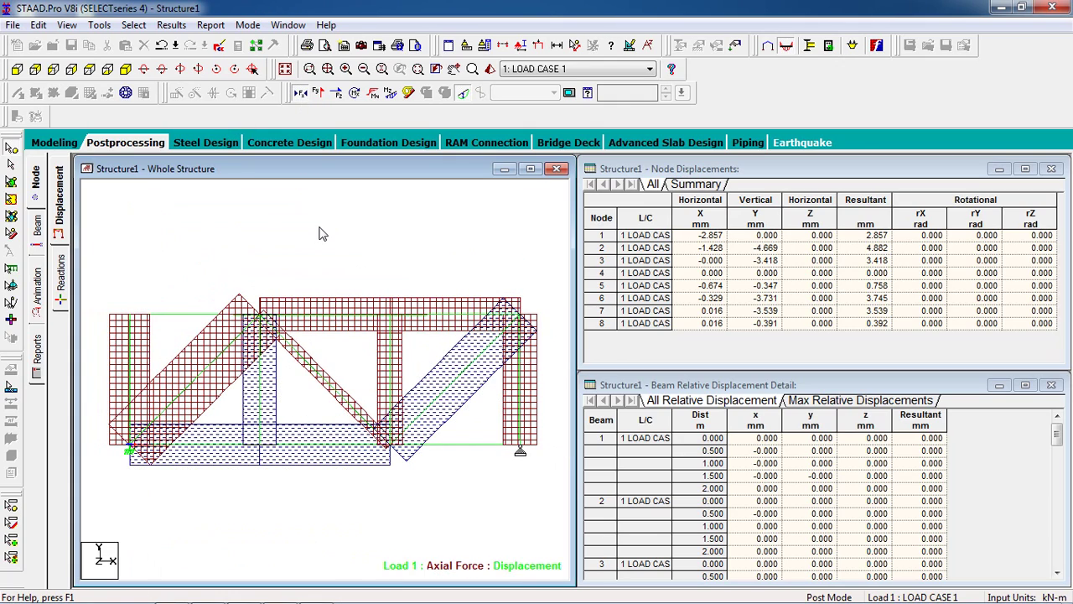
{"action": "left_click", "coordinate": [300, 93]}
{"action": "left_click", "coordinate": [353, 92]}
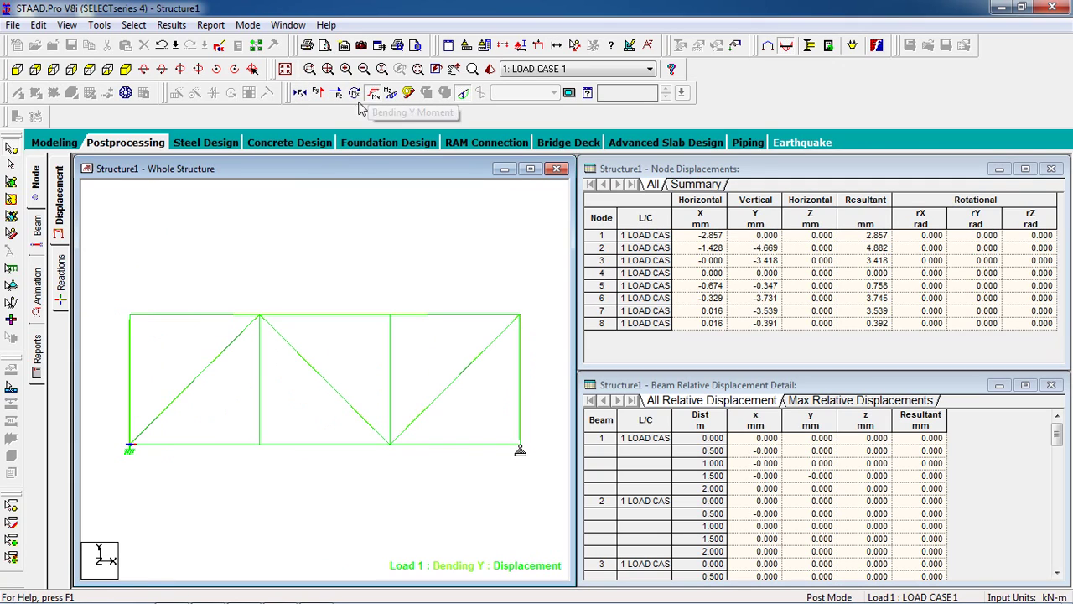
{"action": "left_click", "coordinate": [371, 93]}
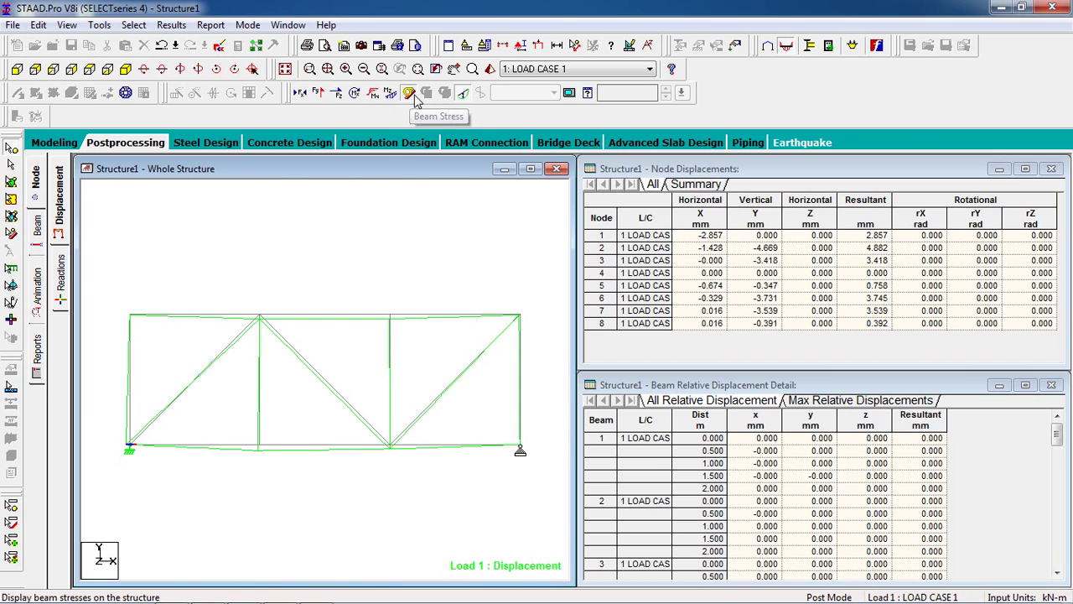
{"action": "left_click", "coordinate": [414, 96]}
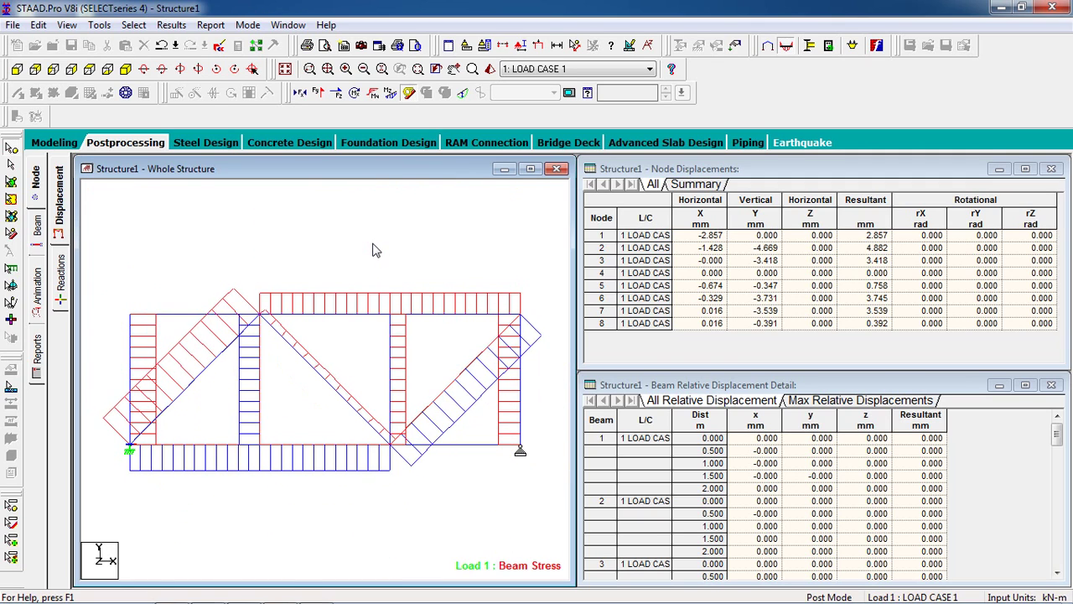
{"action": "left_click", "coordinate": [62, 278]}
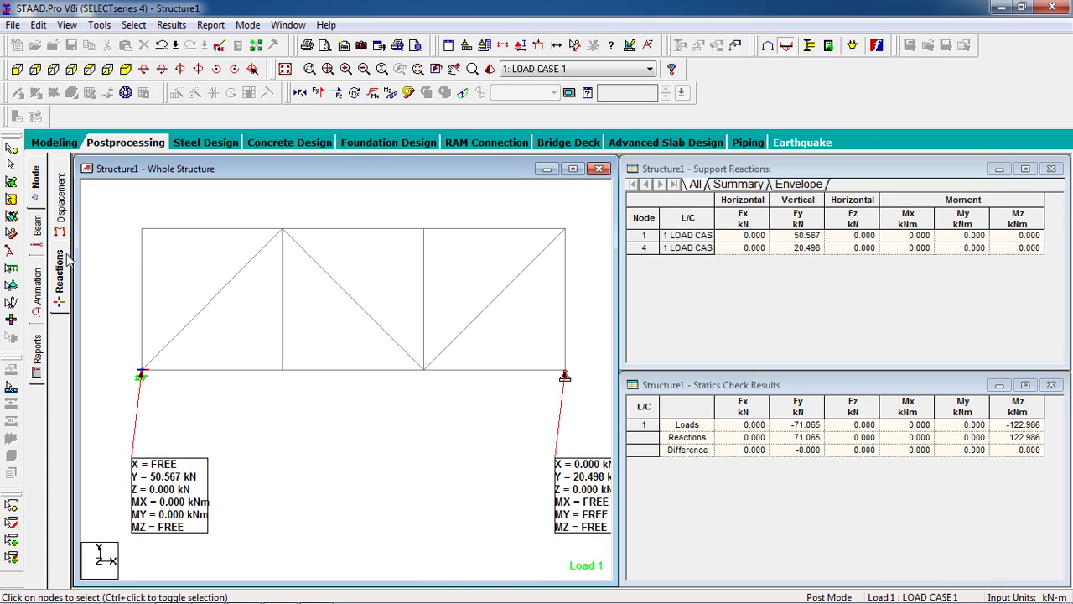
Step: Drag the node 1 (50.567 kN) and node 4 (20.498 kN) reaction labels to clear positions
{"action": "left_click", "coordinate": [10, 250]}
{"action": "left_click_drag", "start_coordinate": [175, 501], "coordinate": [149, 426]}
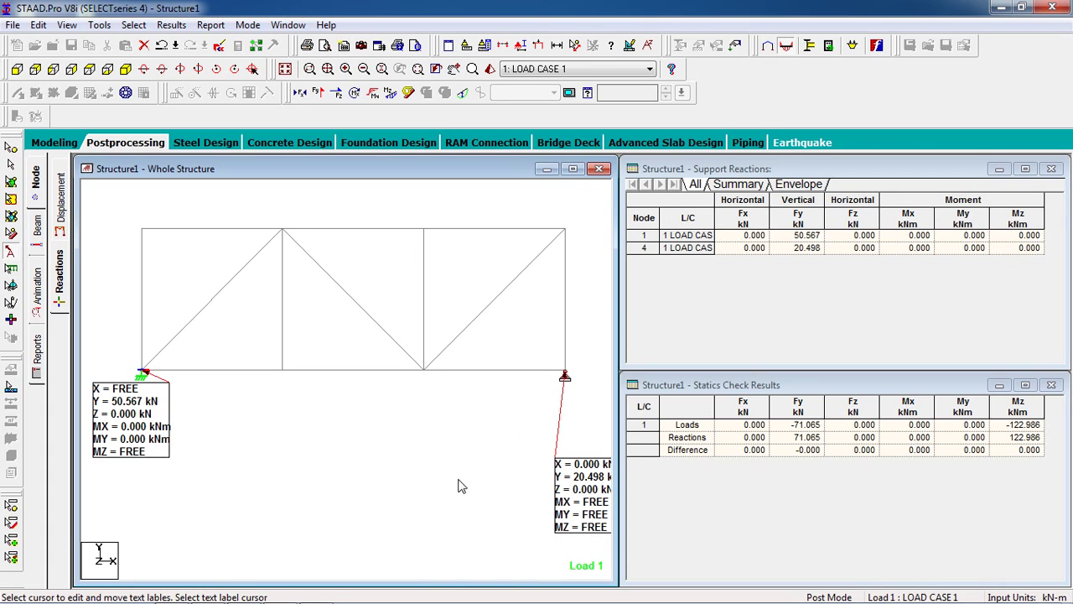
{"action": "left_click_drag", "start_coordinate": [587, 517], "coordinate": [289, 405]}
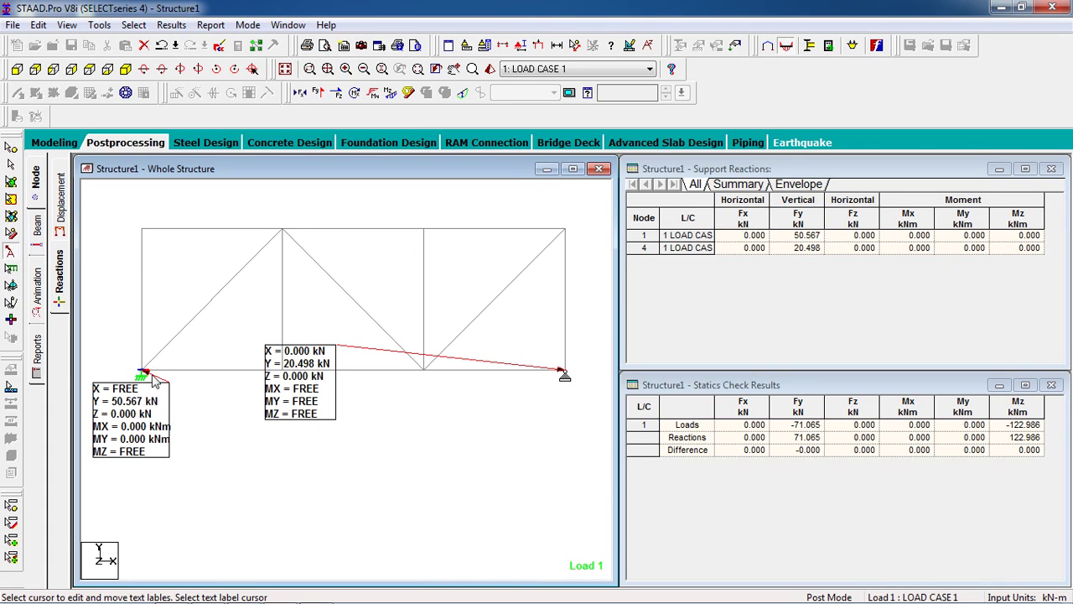
{"action": "left_click_drag", "start_coordinate": [304, 390], "coordinate": [359, 441]}
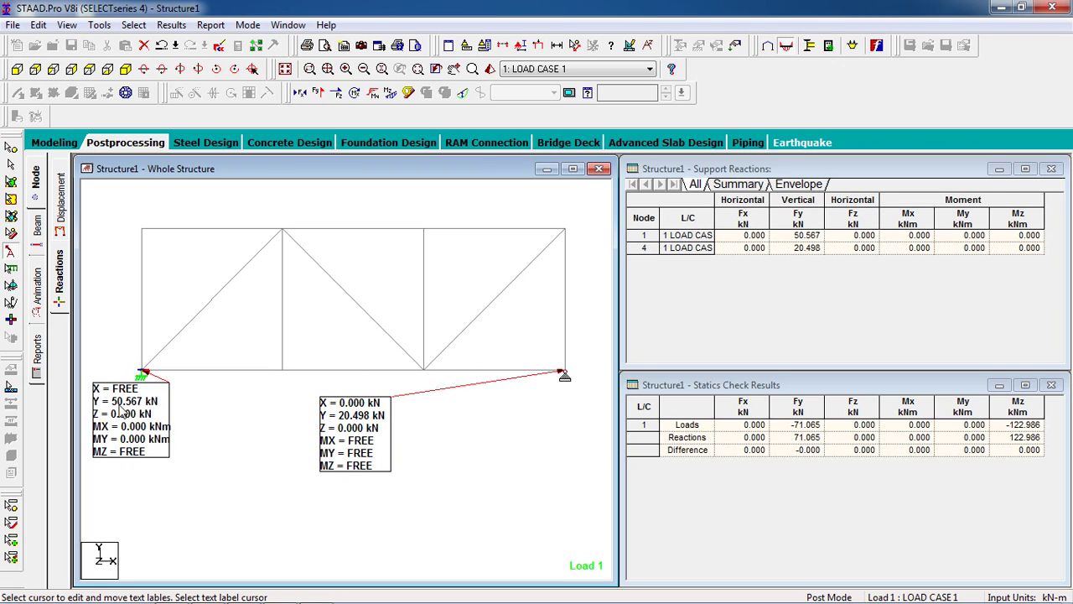
Step: Apply Deflection animation to show the truss's Load 1 displaced shape moving
{"action": "left_click", "coordinate": [37, 286]}
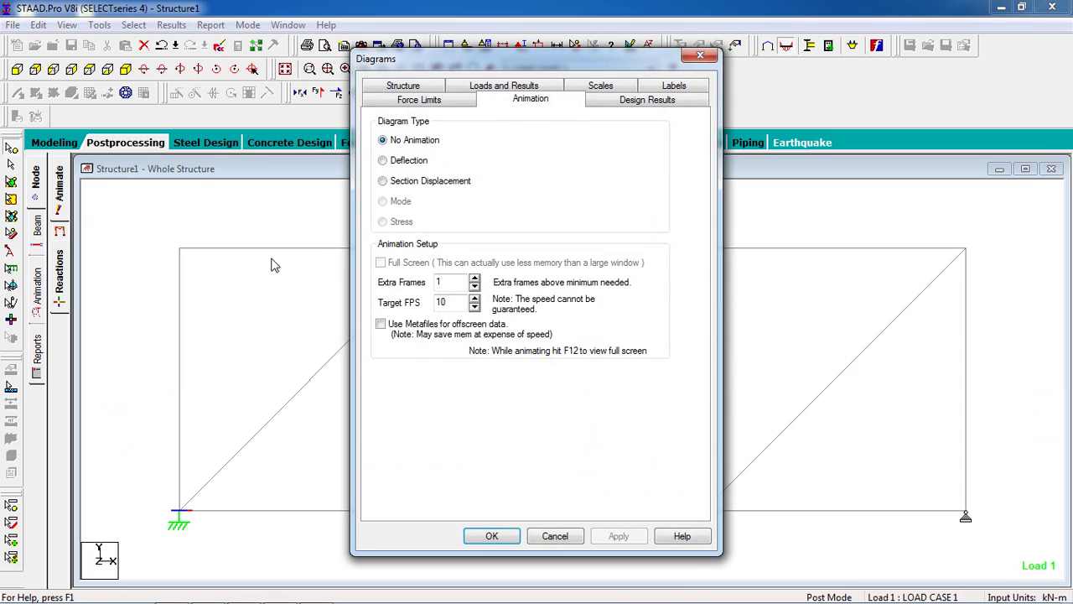
{"action": "left_click", "coordinate": [424, 162]}
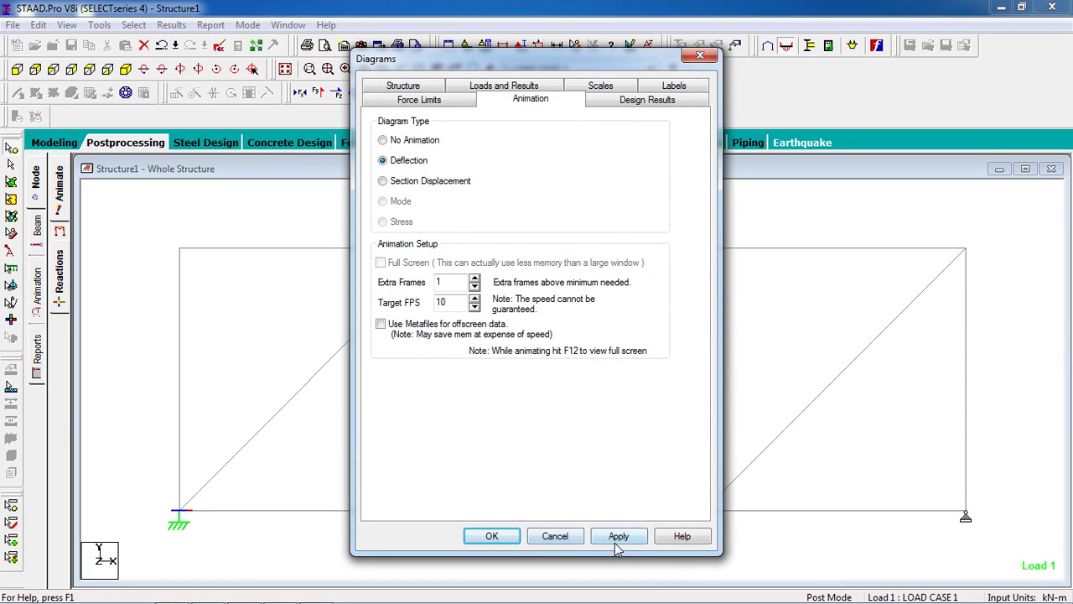
{"action": "left_click", "coordinate": [618, 540]}
{"action": "left_click", "coordinate": [492, 535]}
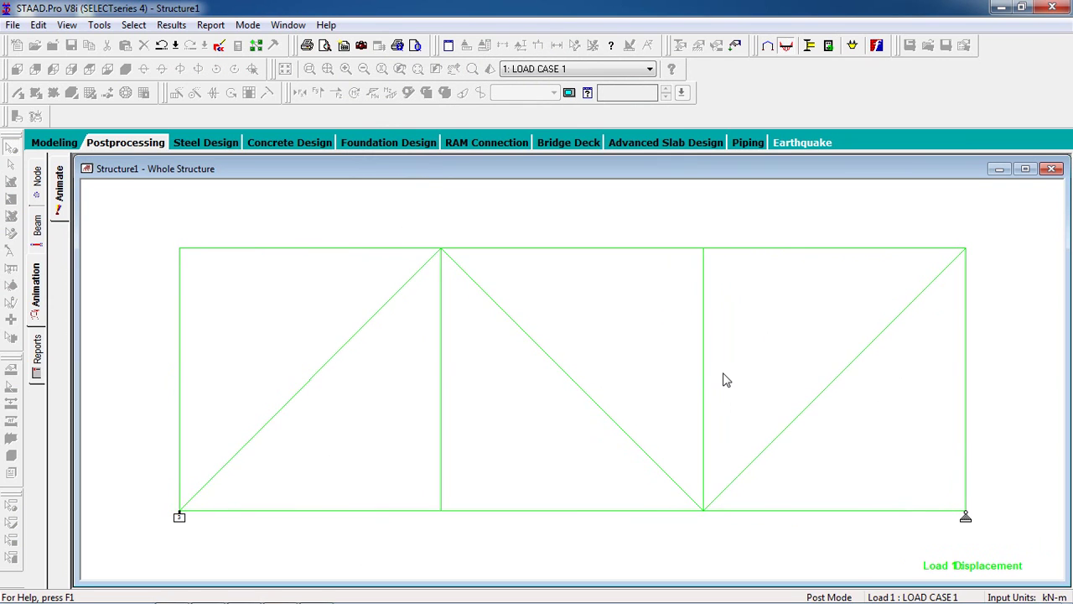
{"action": "left_click", "coordinate": [36, 357]}
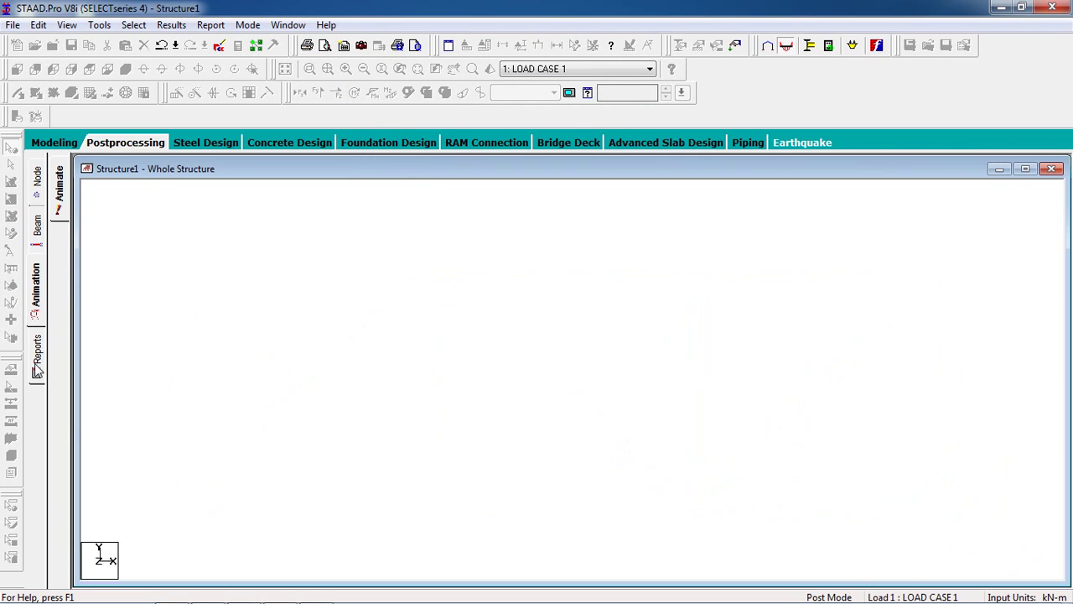
Step: Add every Output item to the report, preview it, then go back to Node Displacements
{"action": "left_click", "coordinate": [434, 243]}
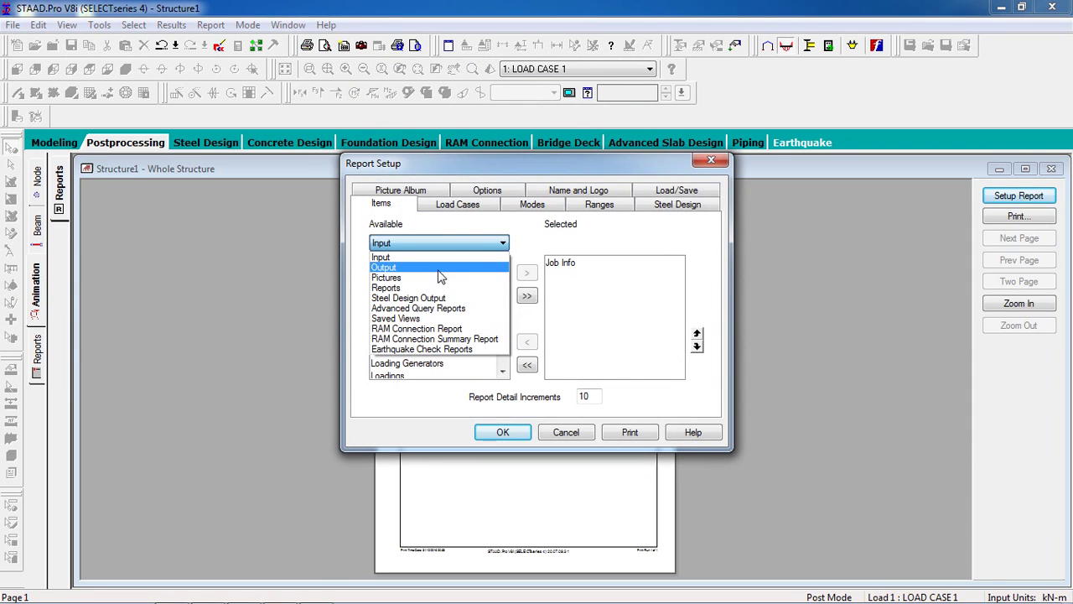
{"action": "left_click", "coordinate": [439, 268]}
{"action": "left_click", "coordinate": [527, 295]}
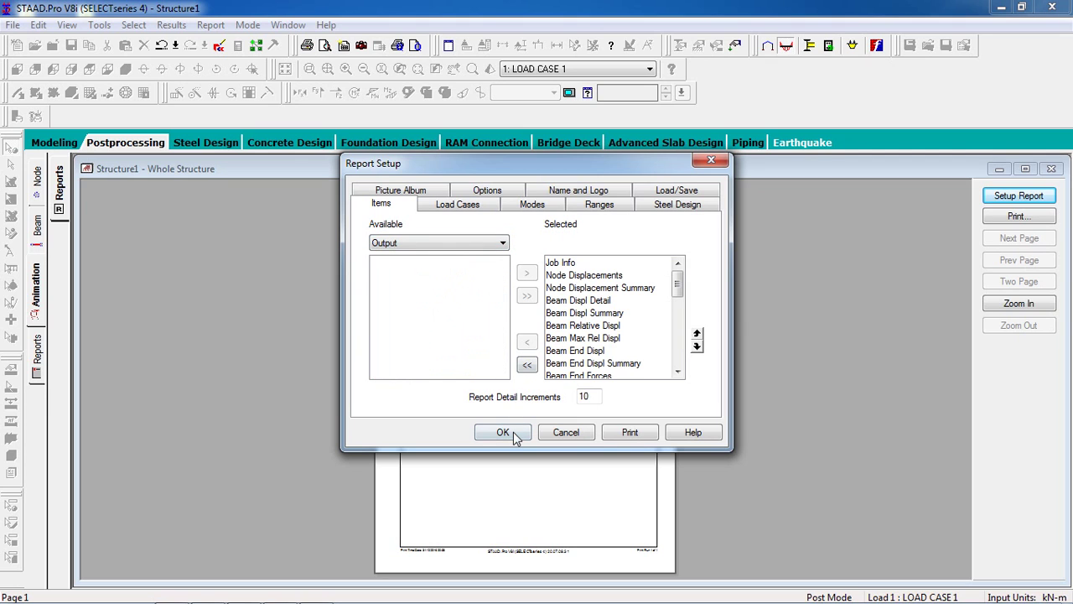
{"action": "left_click", "coordinate": [503, 432]}
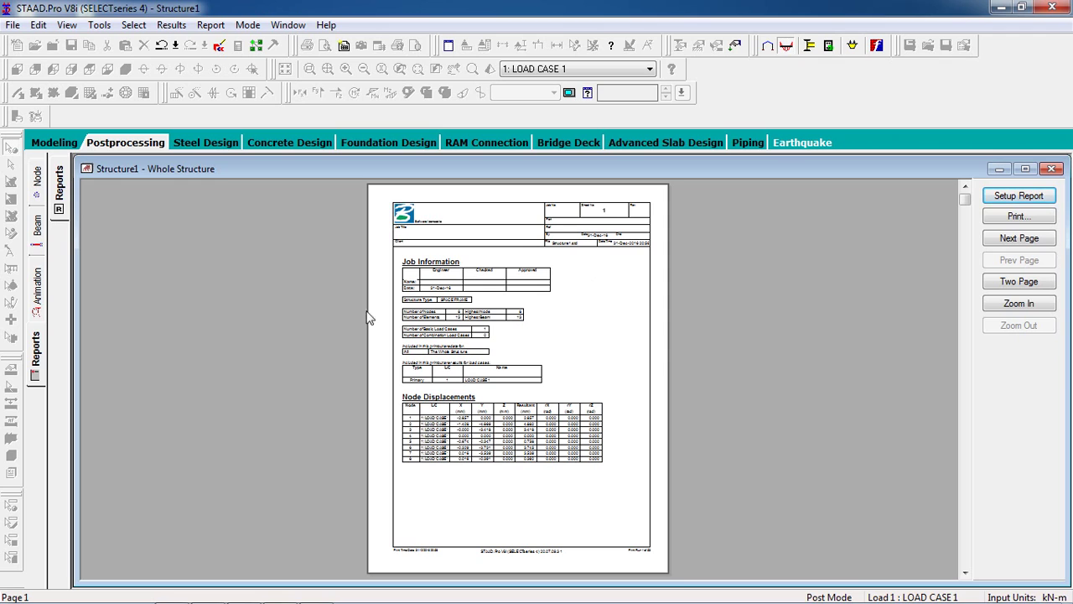
{"action": "left_click", "coordinate": [125, 148]}
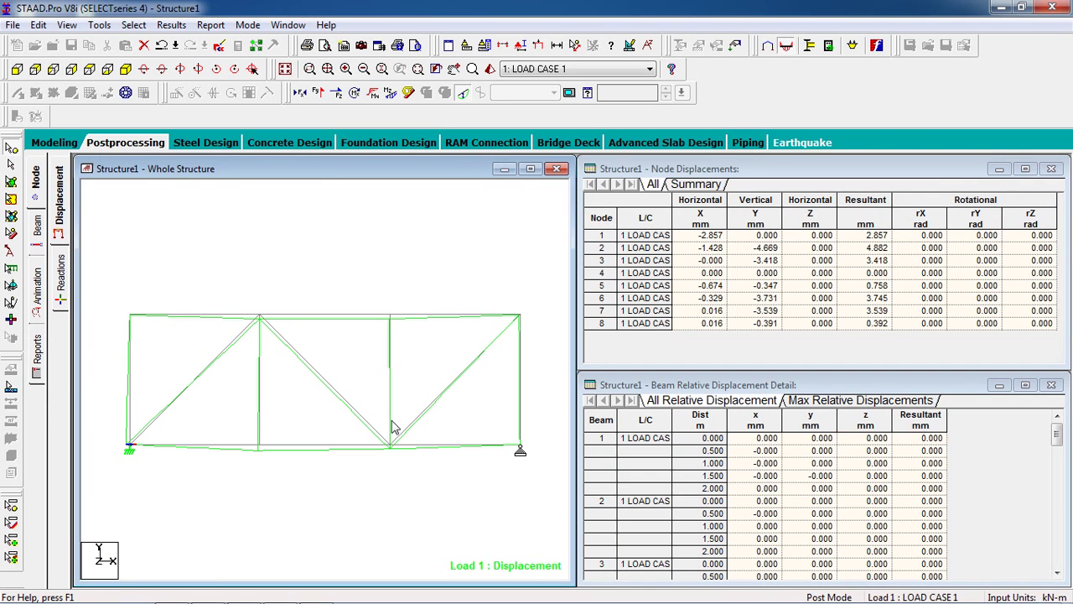